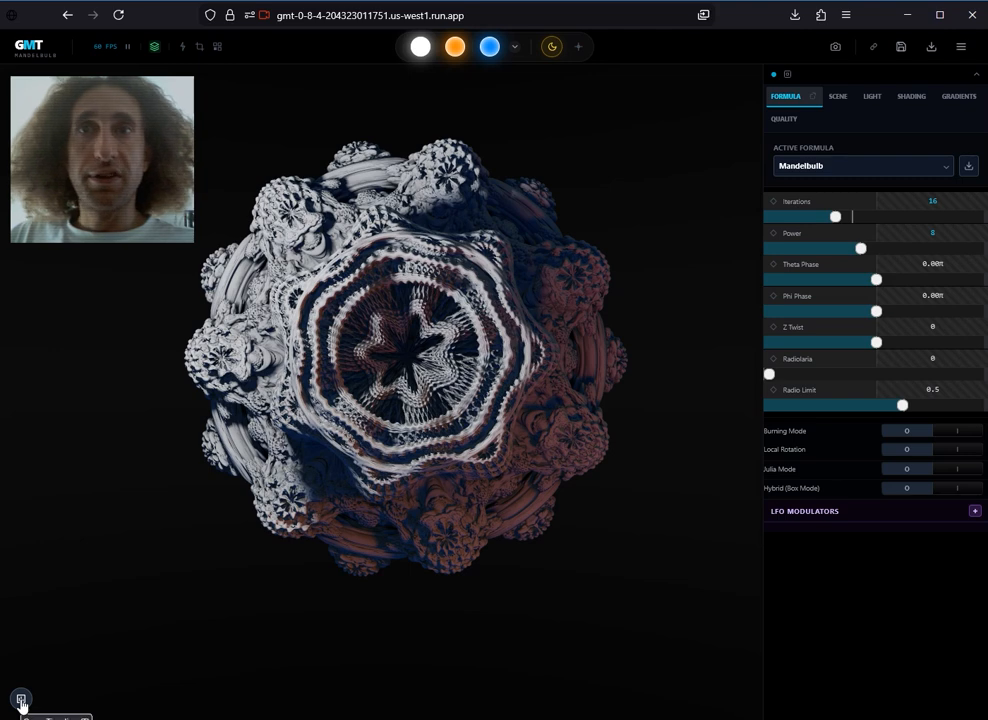
Open the animation timeline and add a Theta Phase keyframe at frame 0.
click(20, 700)
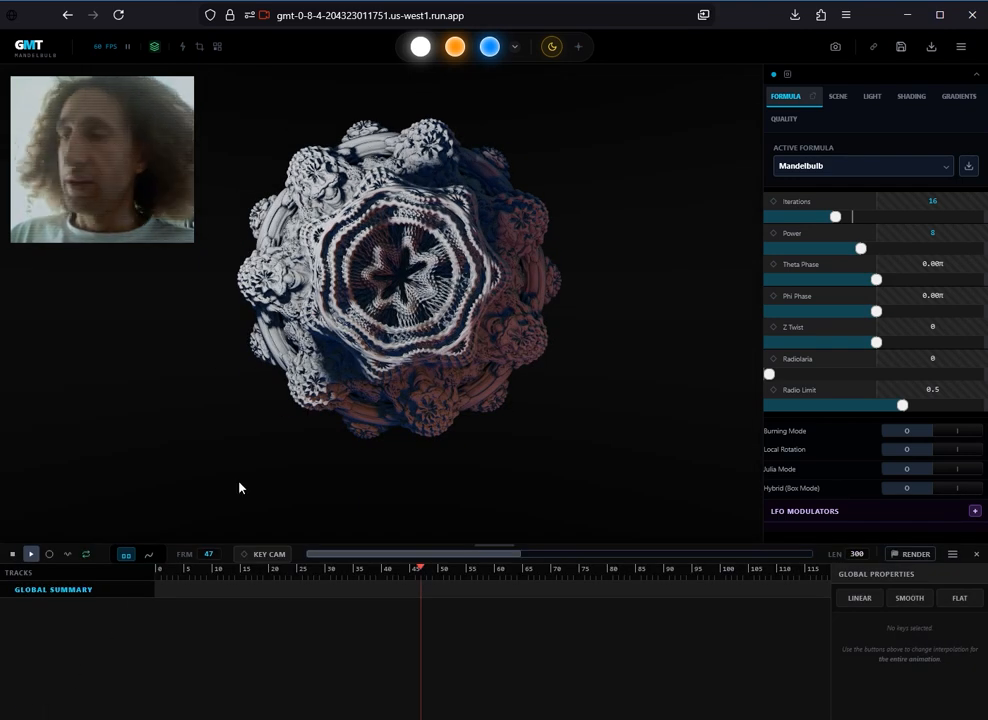
key(t)
key(t)
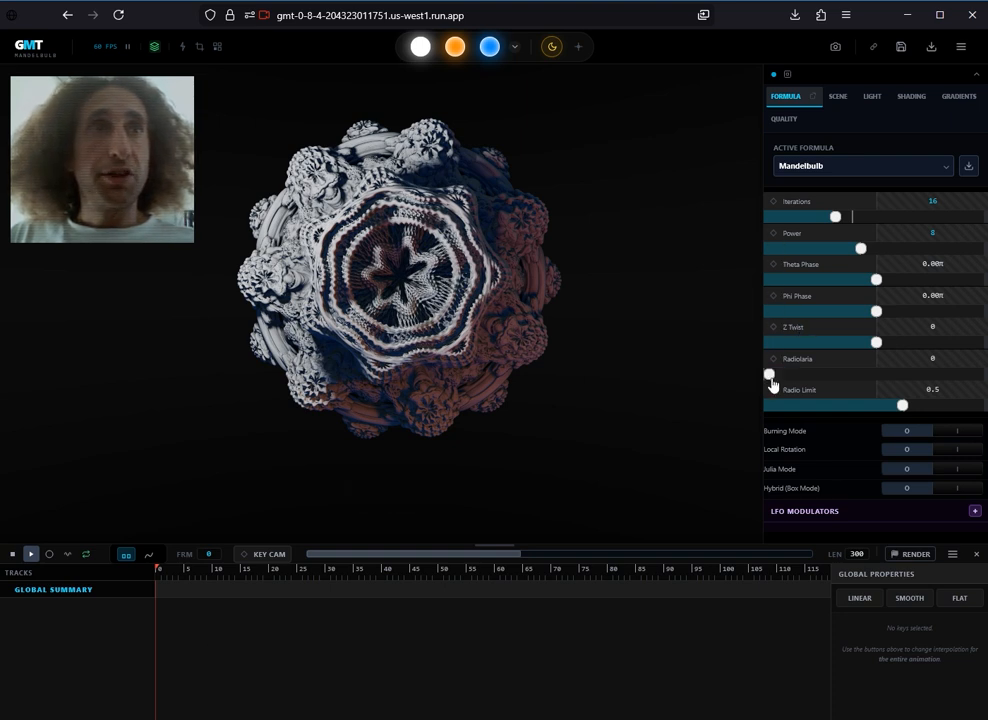
click(773, 266)
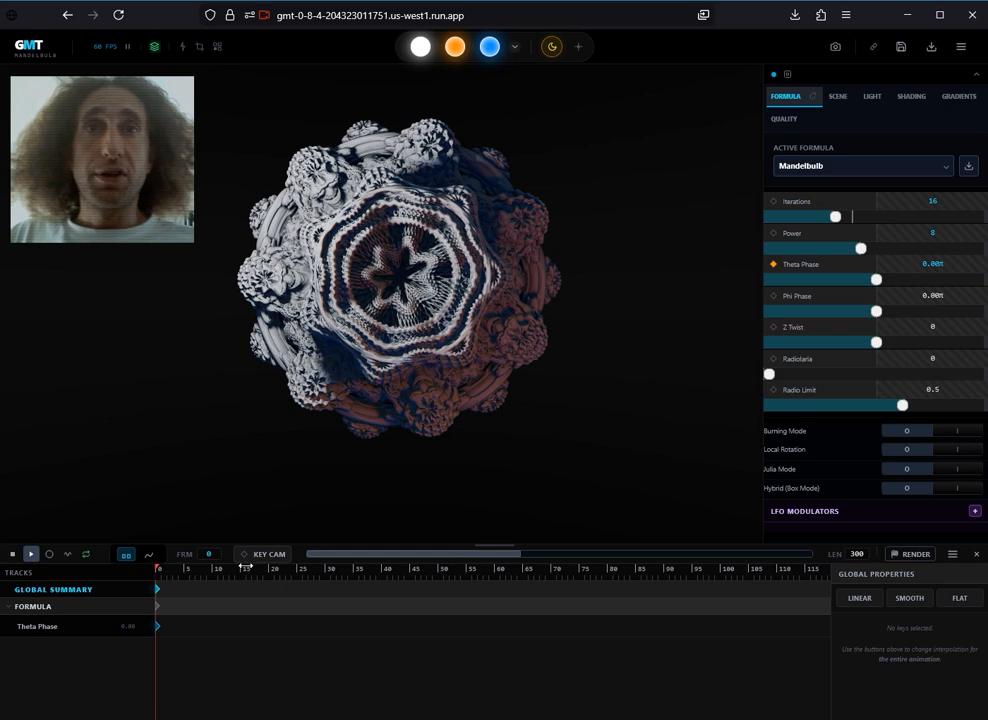
Set the Mandelbulb formula's Power to 4.
drag(860, 248, 840, 248)
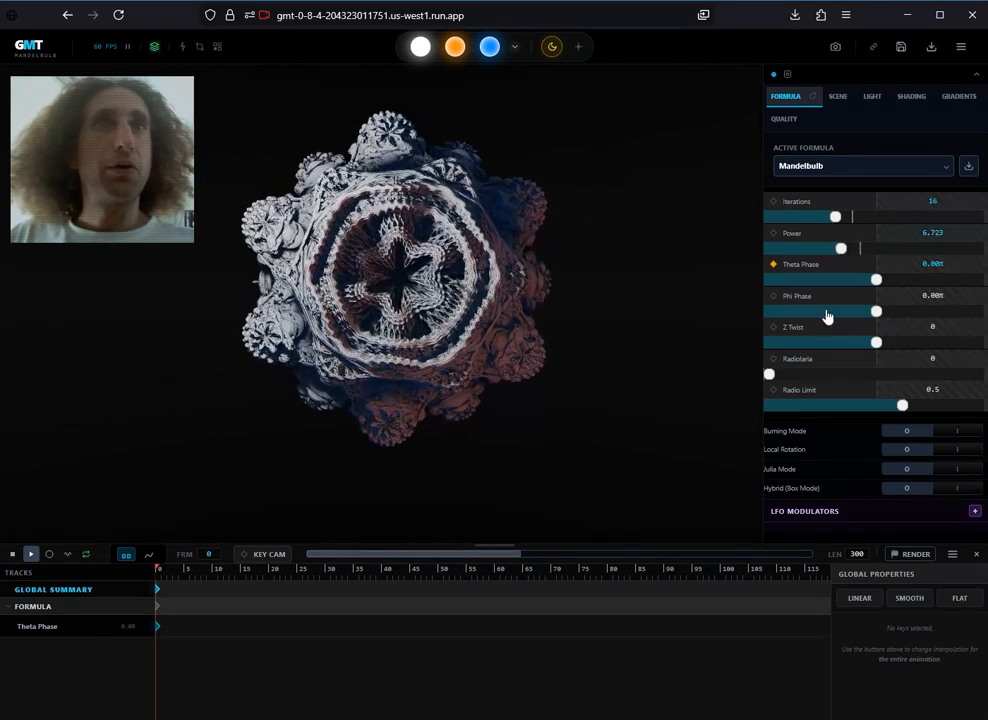
click(934, 238)
text(4)
key(Tab)
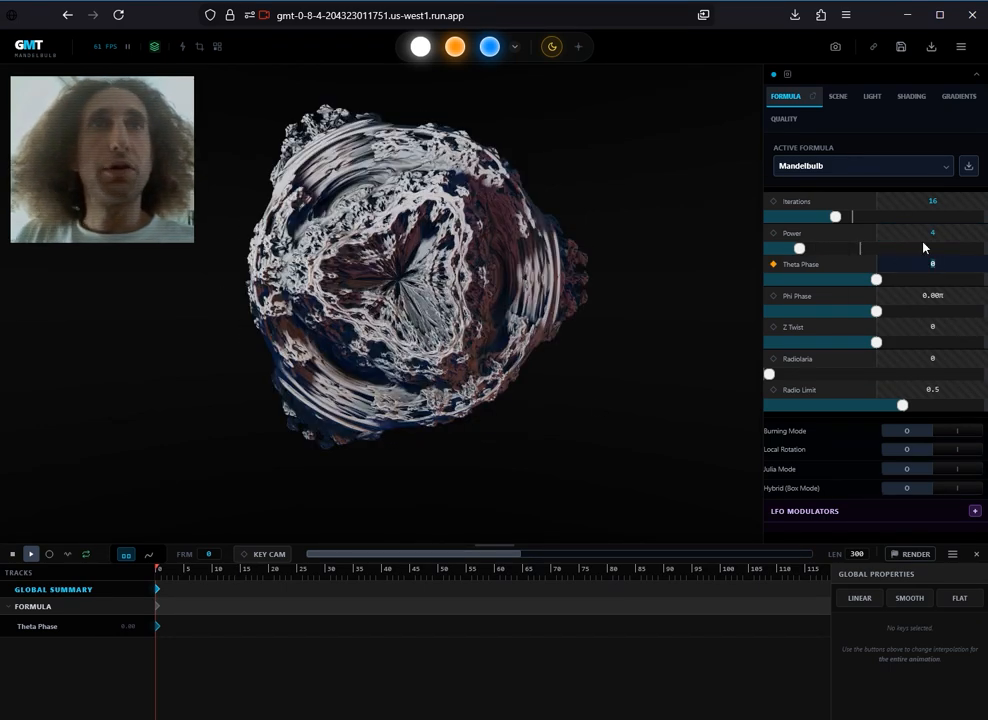
Keyframe Theta Phase at about 0.52π on frame 50 and play the animation from the start.
drag(199, 567, 461, 577)
drag(877, 280, 931, 283)
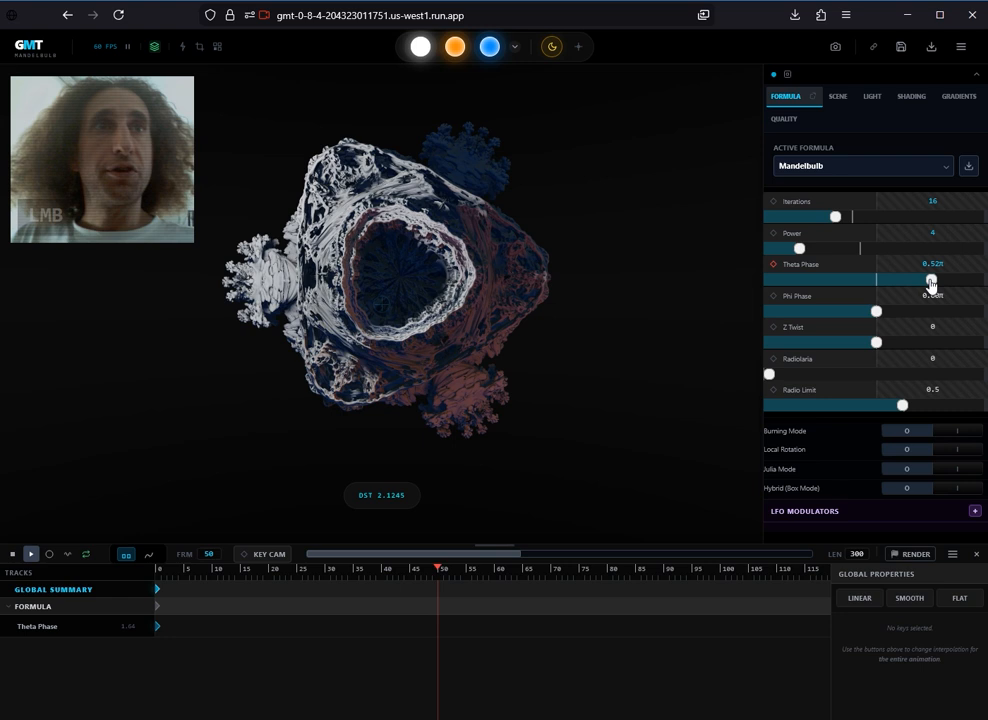
click(773, 266)
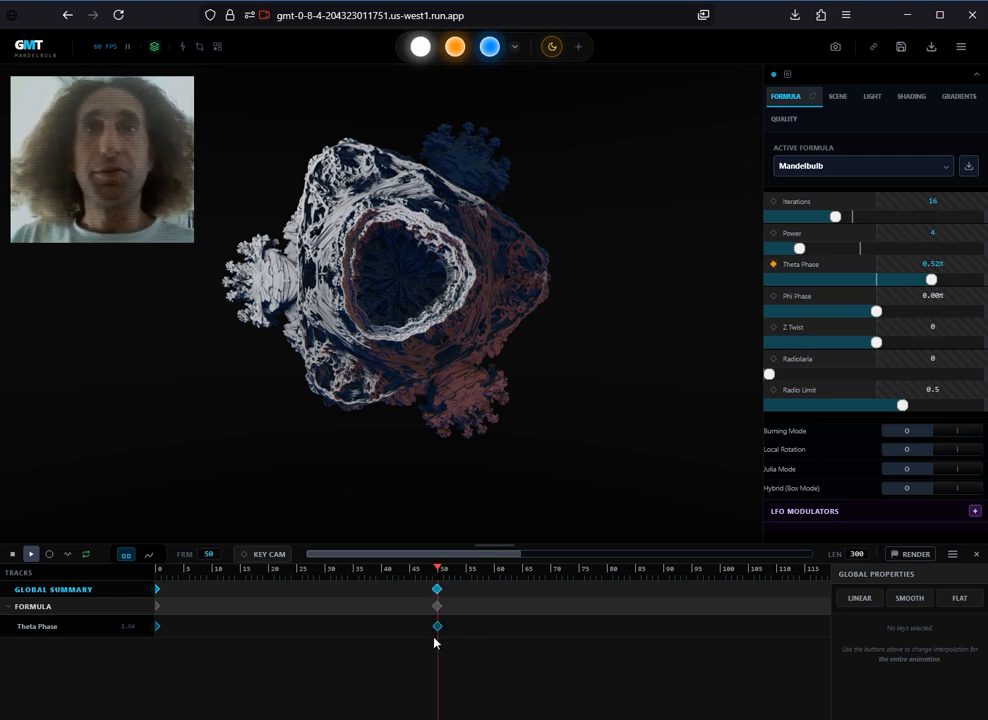
drag(435, 568, 159, 568)
key(space)
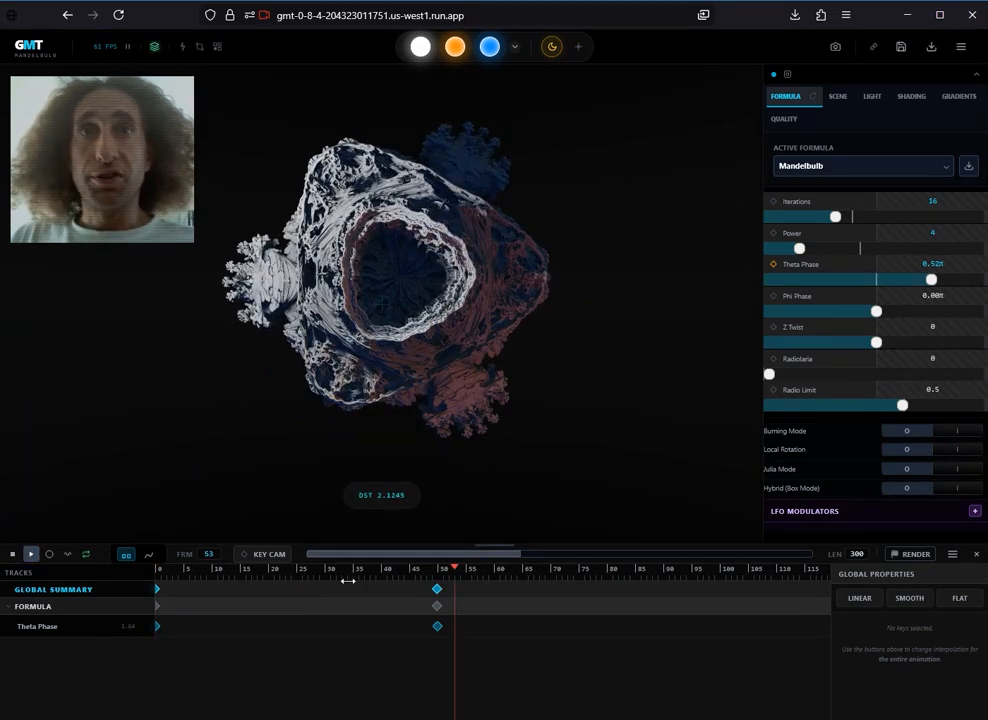
Switch to the curve editor, select both Theta Phase keys and give them flat tangents.
click(149, 556)
drag(801, 587, 230, 705)
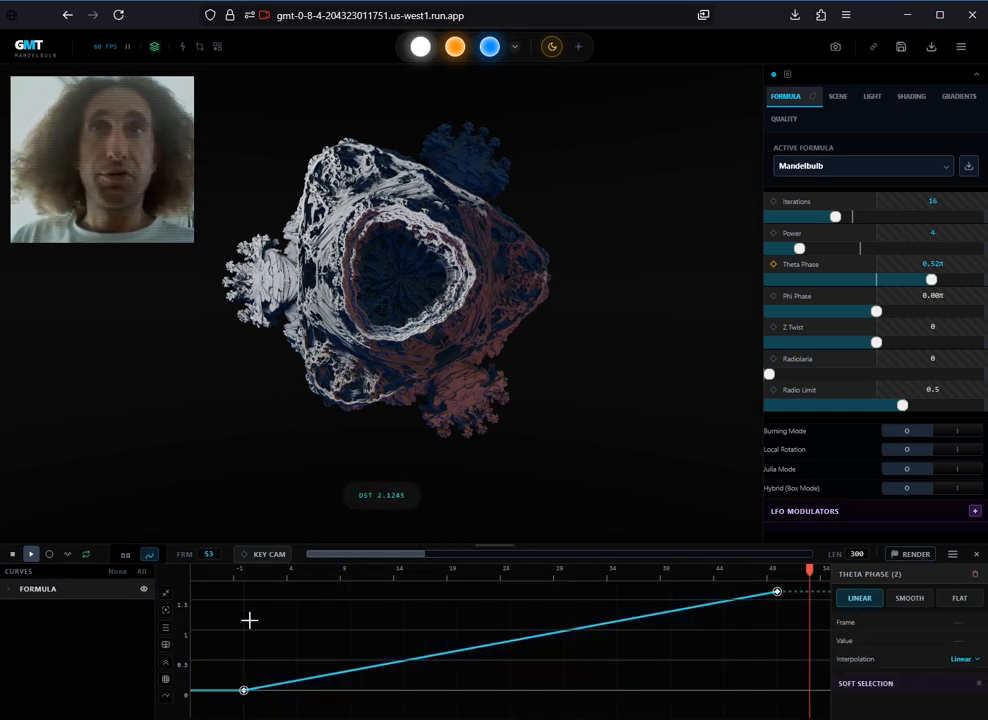
drag(246, 575, 531, 565)
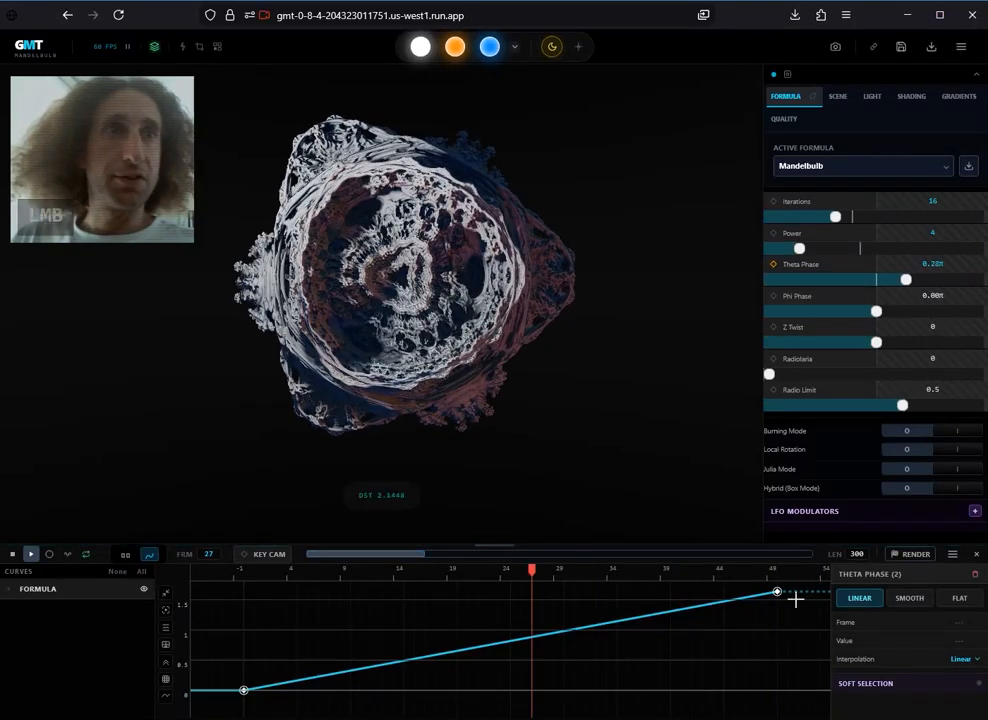
click(949, 598)
Play the animation from frame 0 to review the eased Theta Phase motion.
mouse_move(248, 575)
mouse_down()
mouse_move(755, 545)
mouse_move(243, 571)
mouse_up()
key(space)
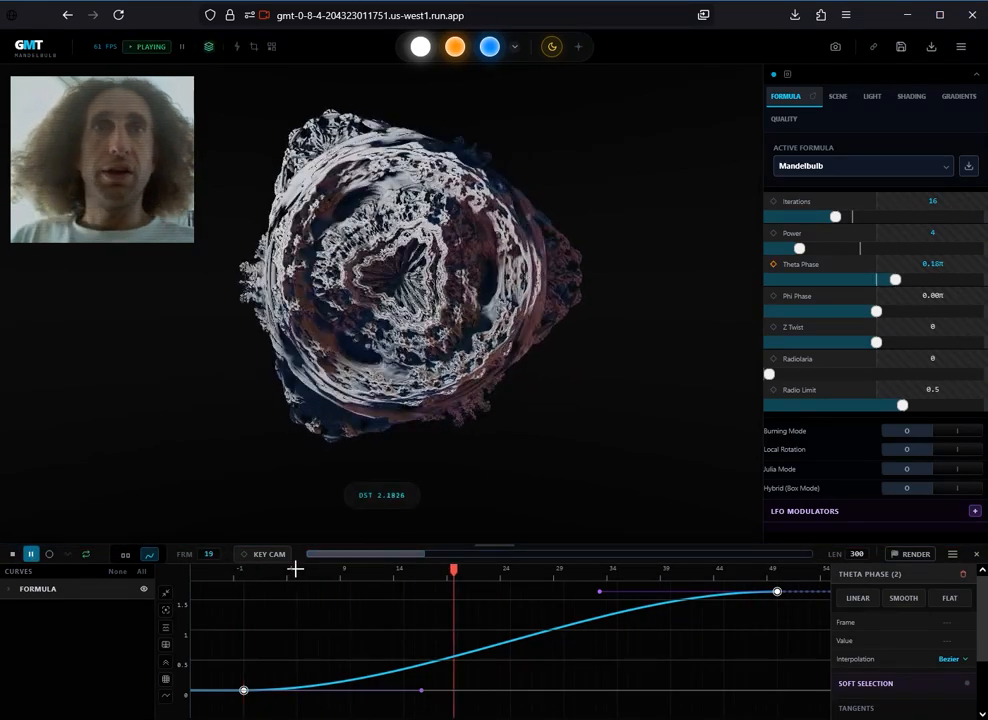
key(space)
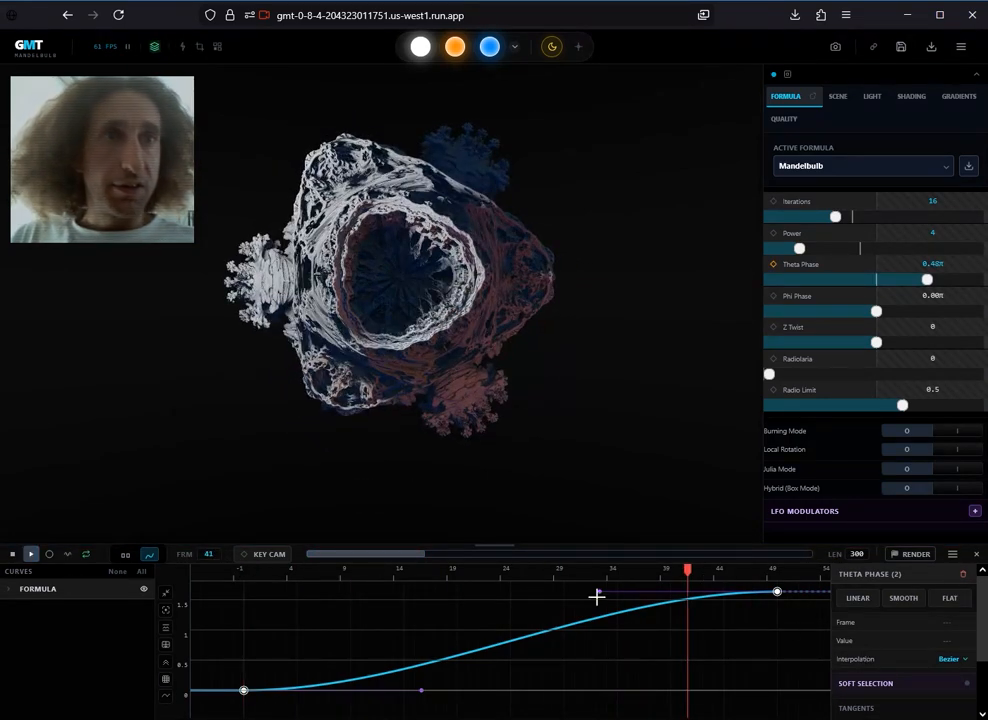
Lengthen the inner Bezier handles of both Theta Phase keys to about the middle of the curve, keeping them horizontal.
drag(598, 592, 483, 602)
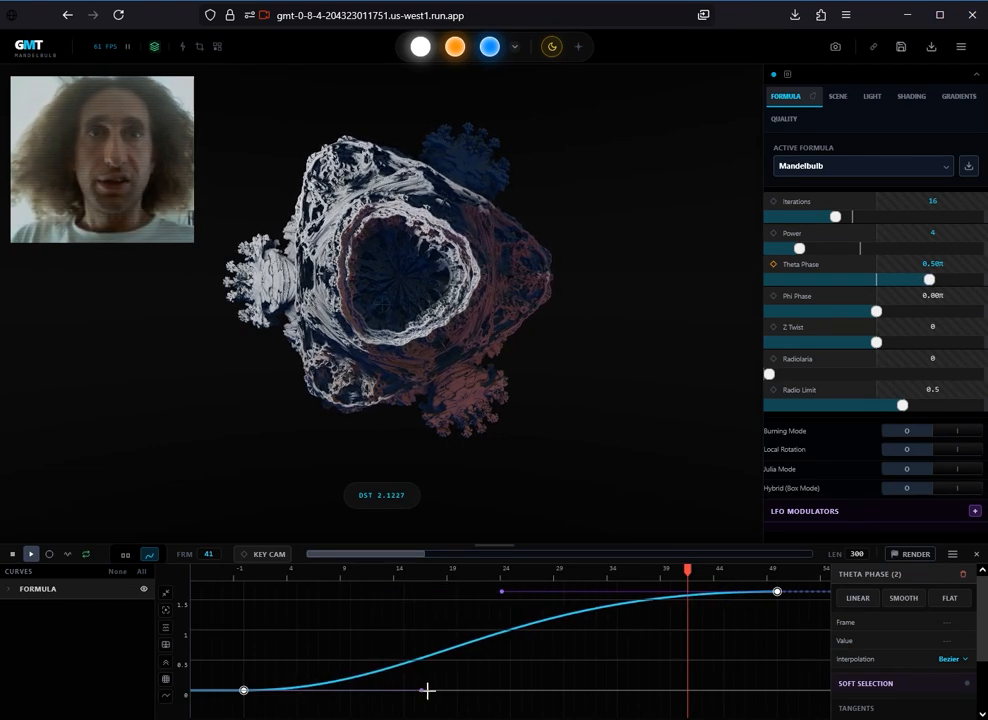
shift+drag(422, 690, 525, 673)
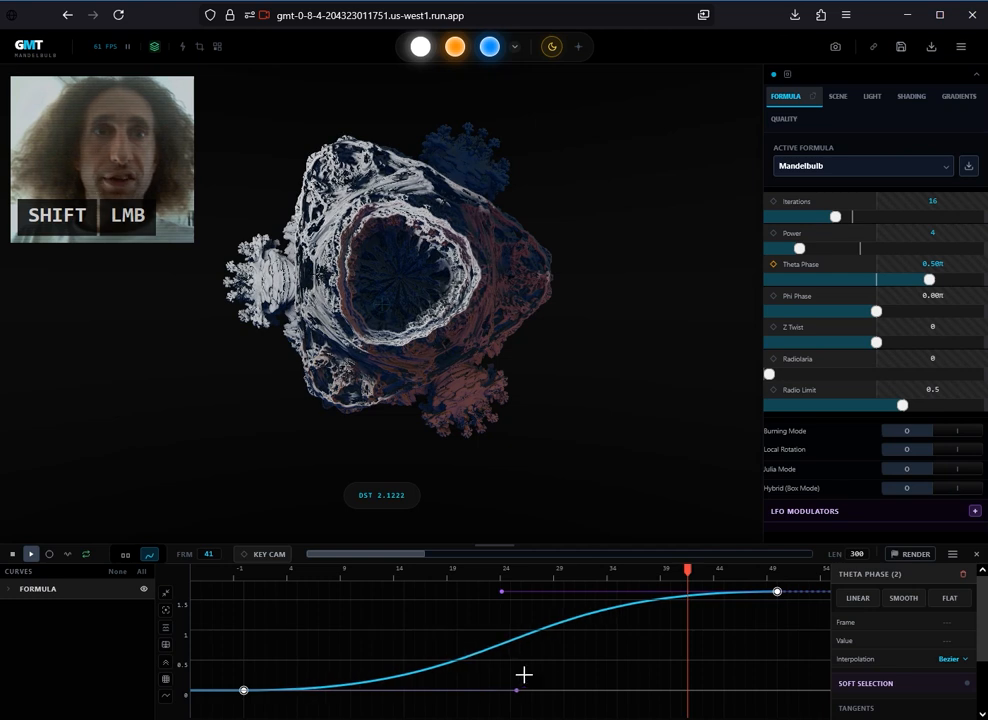
Extend the visible frame range and add a Theta Phase keyframe of about 0.28π at frame 58.
drag(422, 555, 566, 555)
drag(491, 567, 509, 635)
click(773, 265)
Break the tangent of the frame 50 key by pulling only its outgoing handle steeply downward.
click(472, 592)
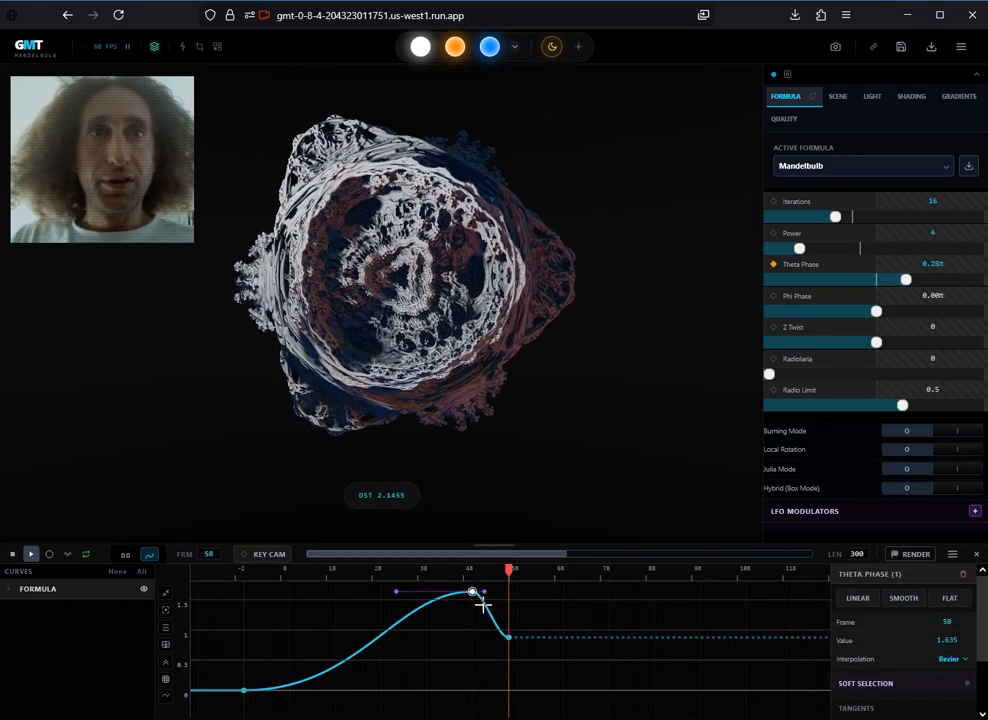
ctrl+drag(485, 592, 480, 629)
mouse_move(510, 570)
mouse_down()
mouse_move(498, 570)
mouse_move(509, 570)
mouse_up()
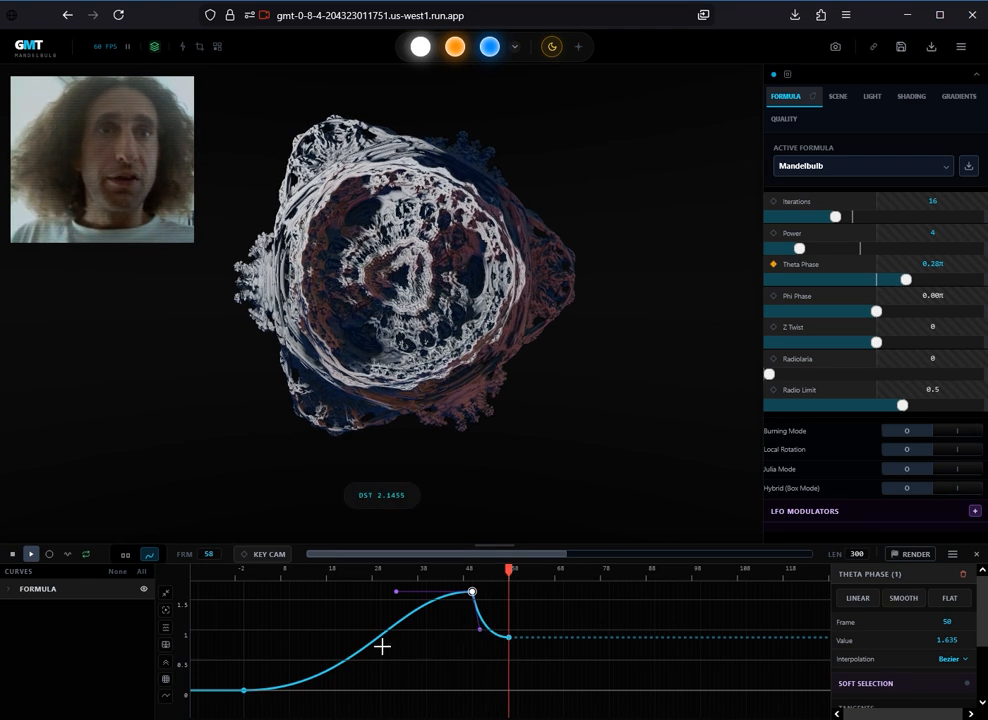
Try inserting keys on the curve at about frames 72 and 24, undoing, redoing and again undoing the insertions.
ctrl+click(573, 637)
ctrl+click(353, 652)
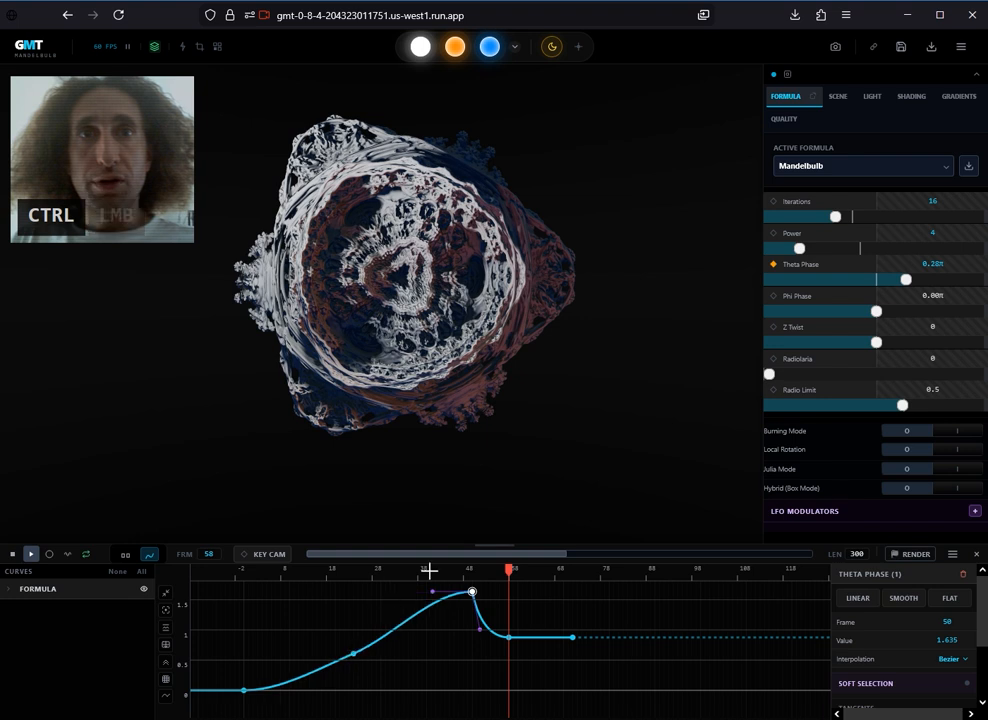
key(ctrl+z)
key(ctrl+z)
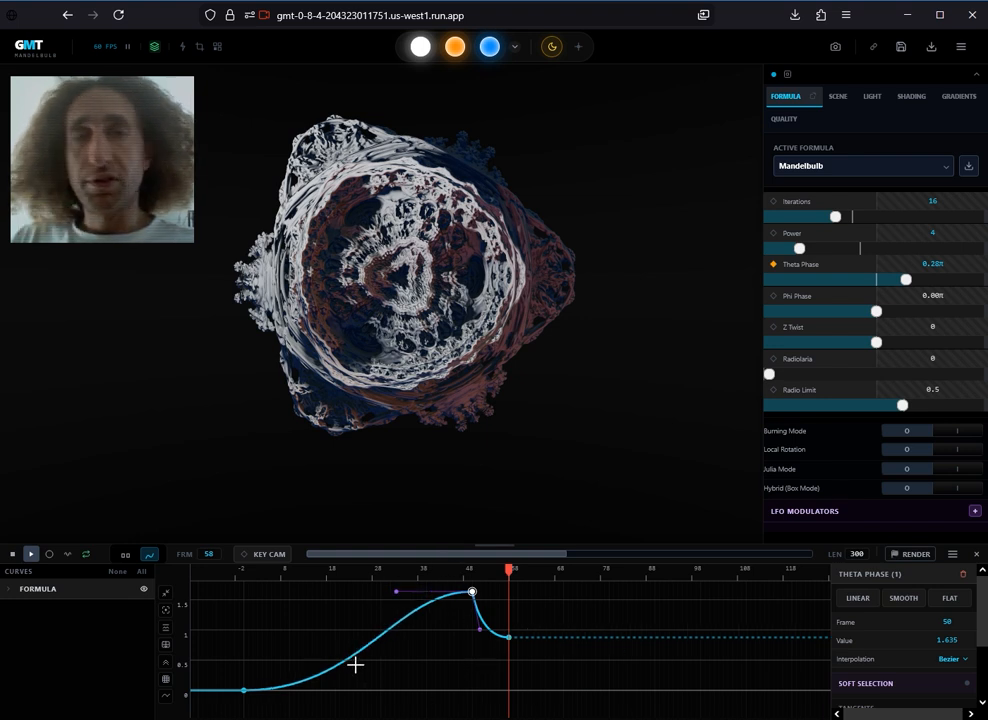
key(ctrl+y)
key(ctrl+y)
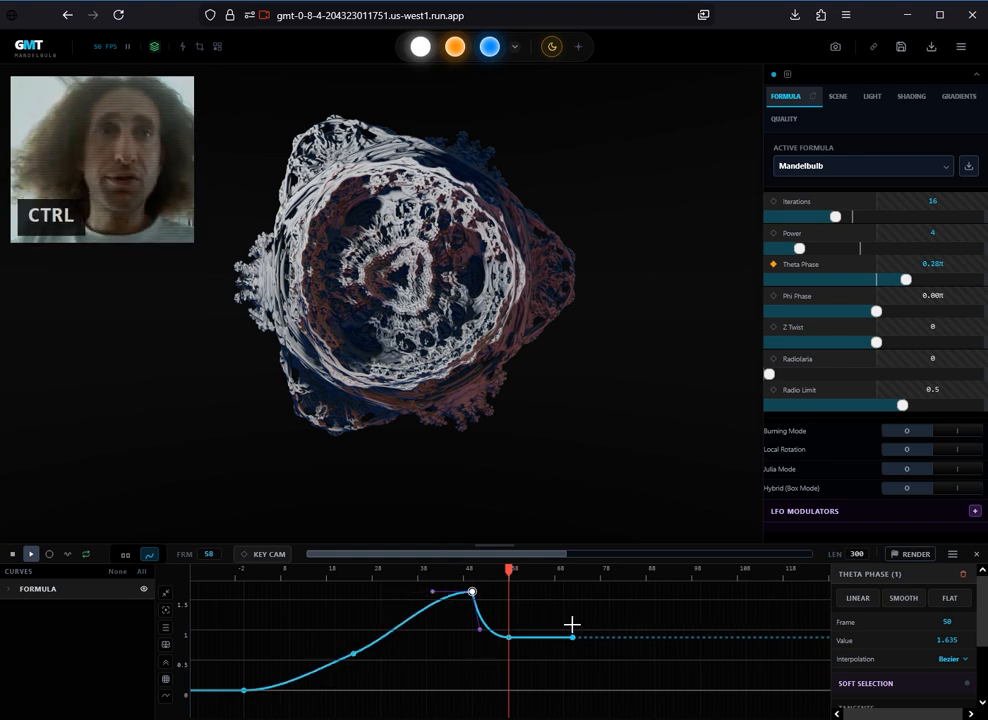
key(ctrl+z)
key(ctrl+z)
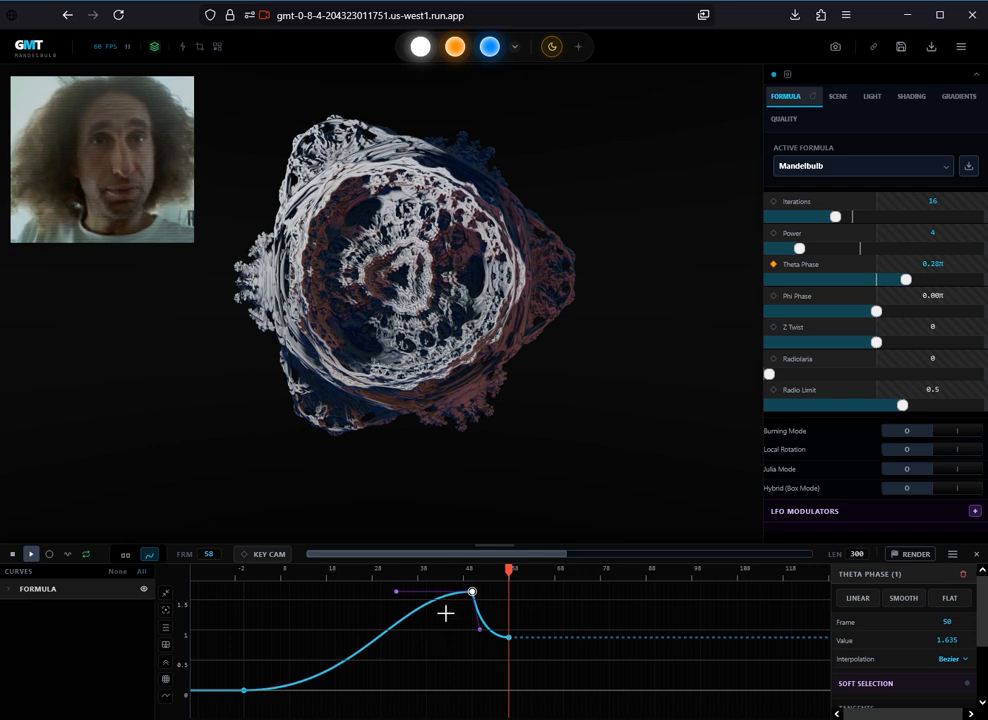
Undo the last two formula parameter changes and redo them.
key(ctrl+z)
key(ctrl+z)
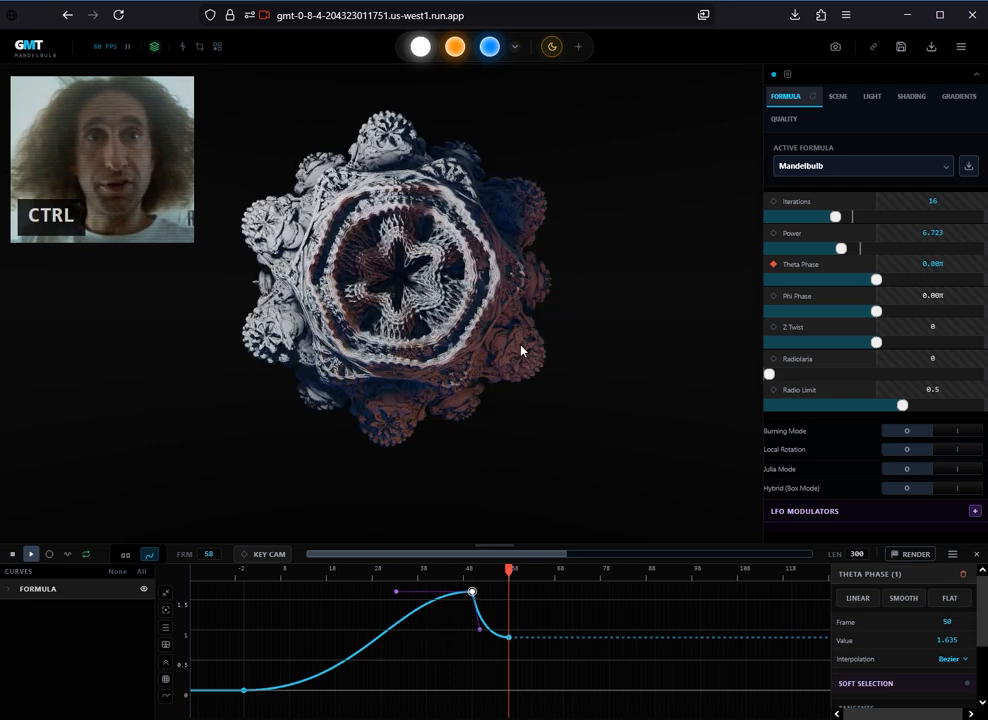
key(ctrl+y)
key(ctrl+y)
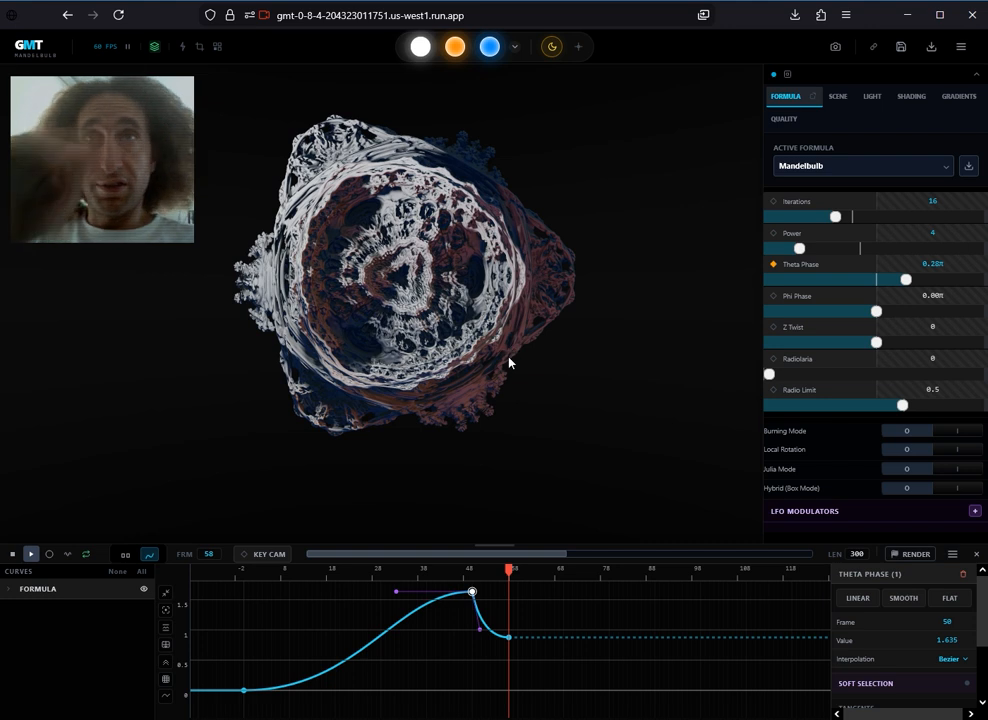
Delete the Theta Phase key at frame 58 and insert a new key on the curve at about frame 91.
drag(516, 620, 479, 645)
key(Delete)
drag(506, 572, 628, 583)
ctrl+click(660, 592)
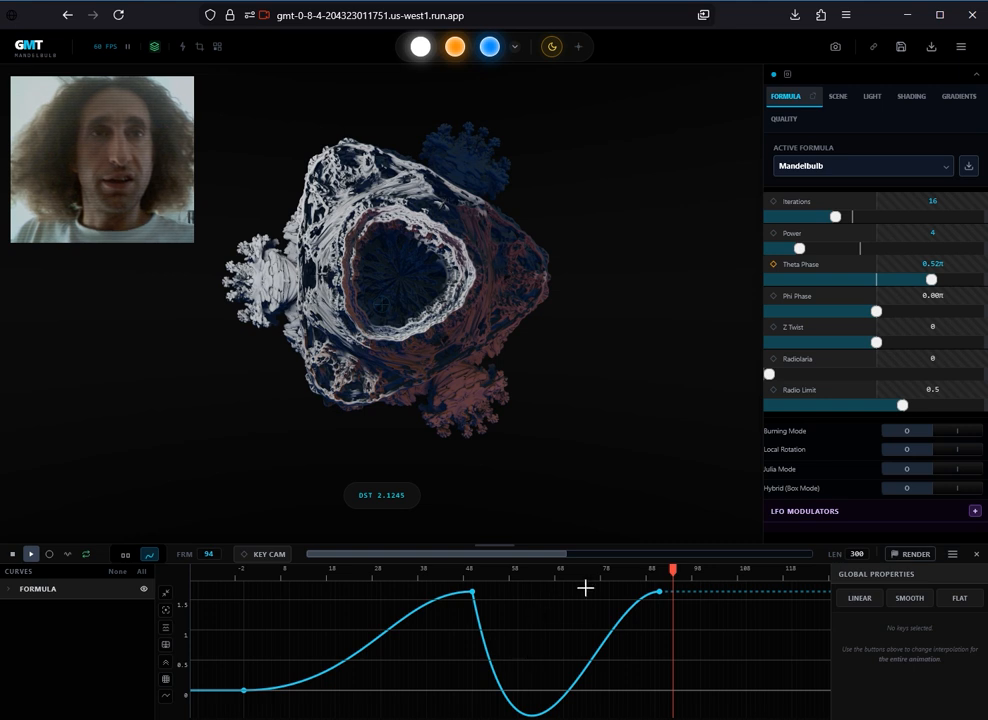
Flatten both tangents of the Theta Phase key at frame 50.
click(472, 592)
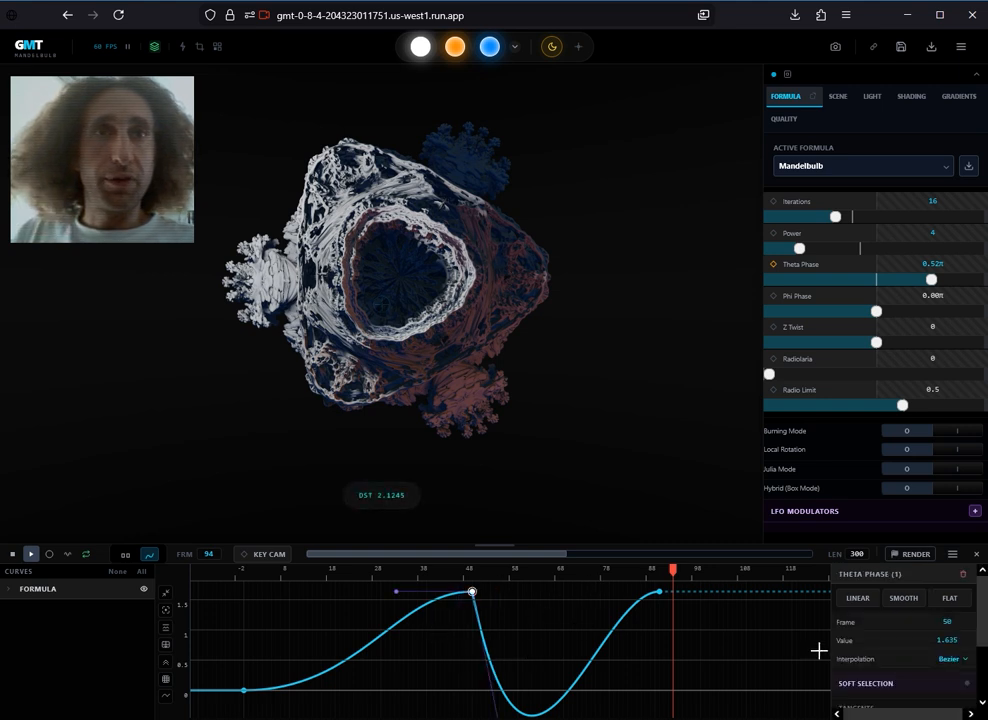
click(968, 599)
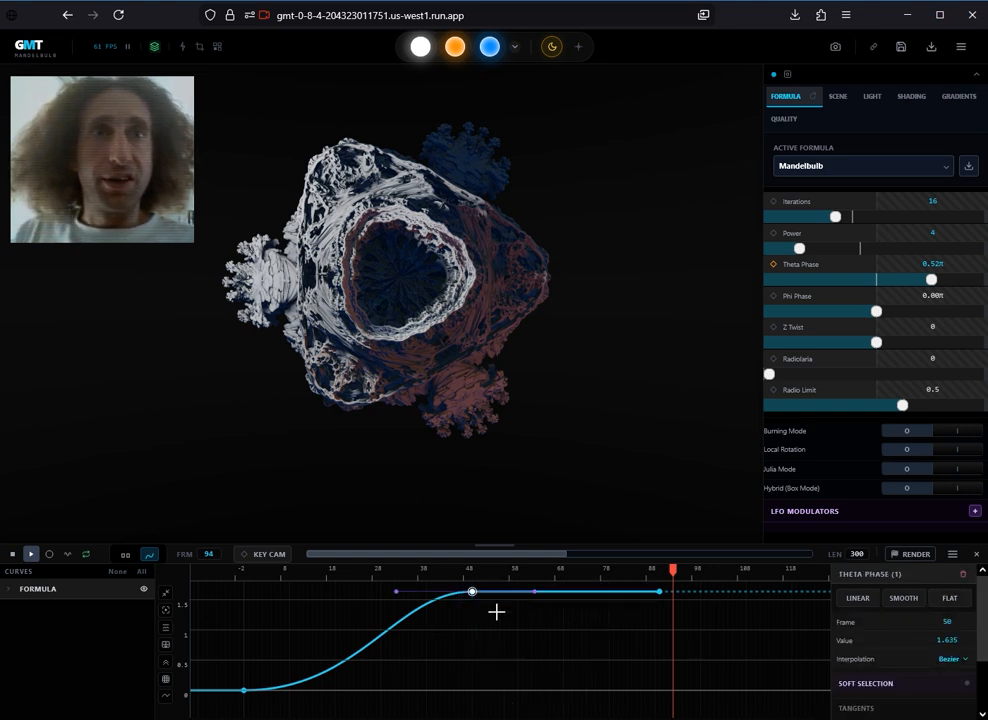
click(576, 628)
Pull only the incoming handle of the frame 50 key steeply downward so the curve accelerates into the key.
drag(640, 572, 480, 576)
click(472, 592)
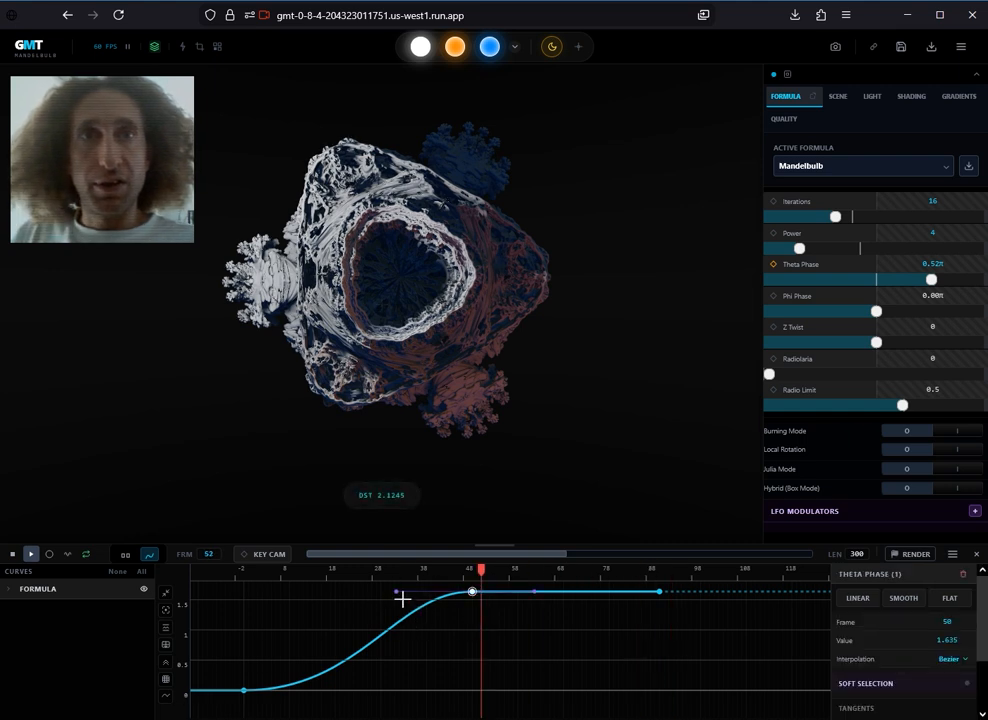
ctrl+drag(402, 598, 460, 663)
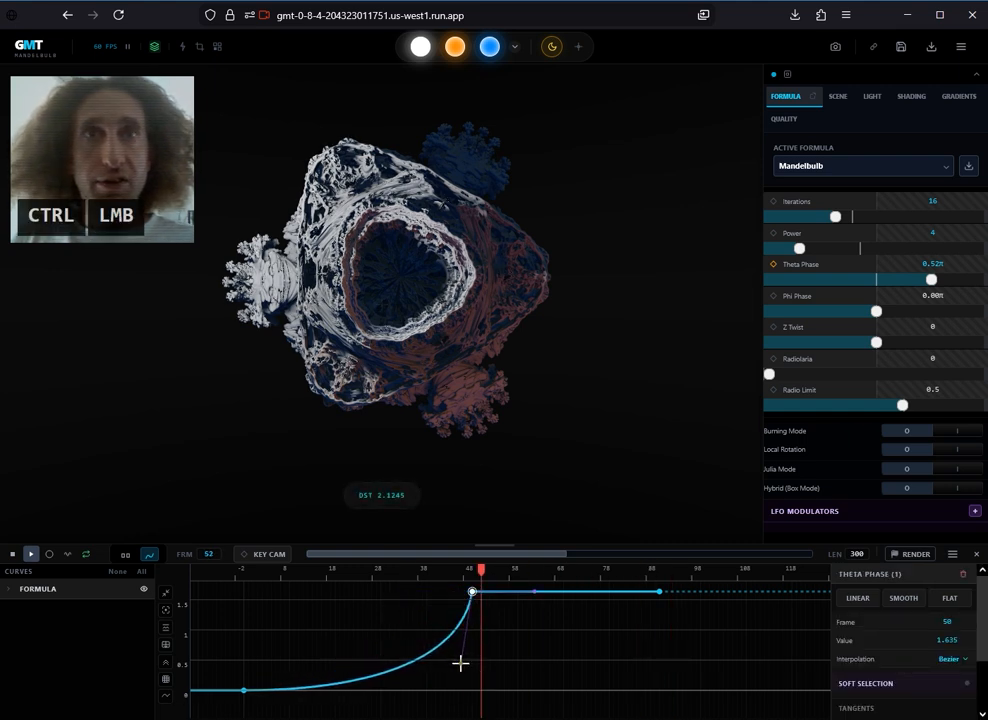
Play the animation from about frame 6 to review the accelerating curve.
drag(483, 577, 262, 654)
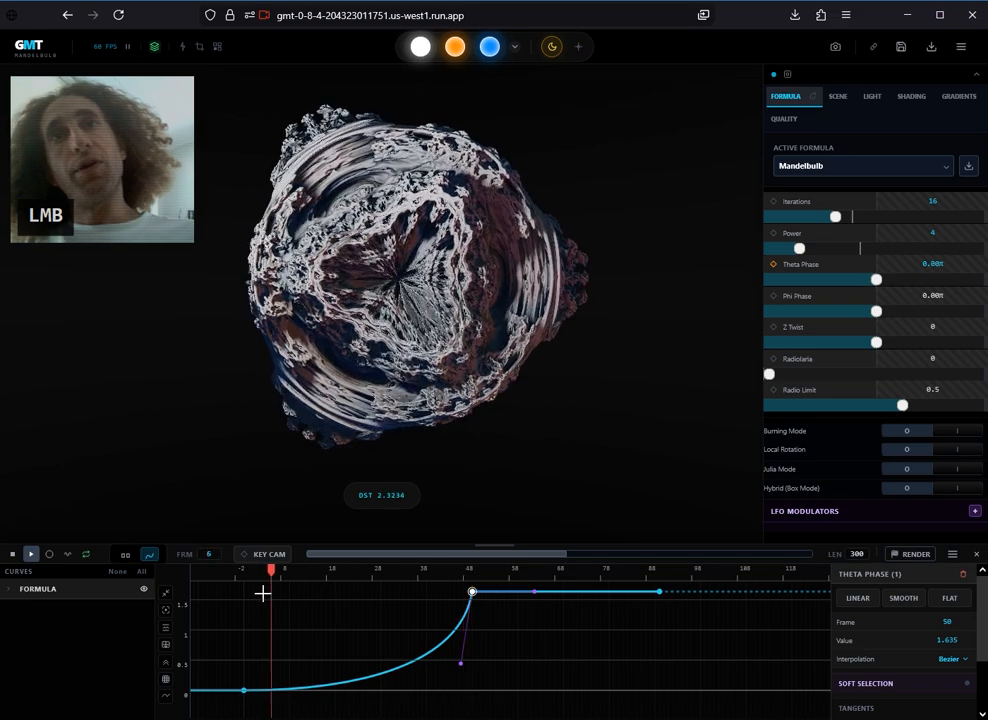
key(space)
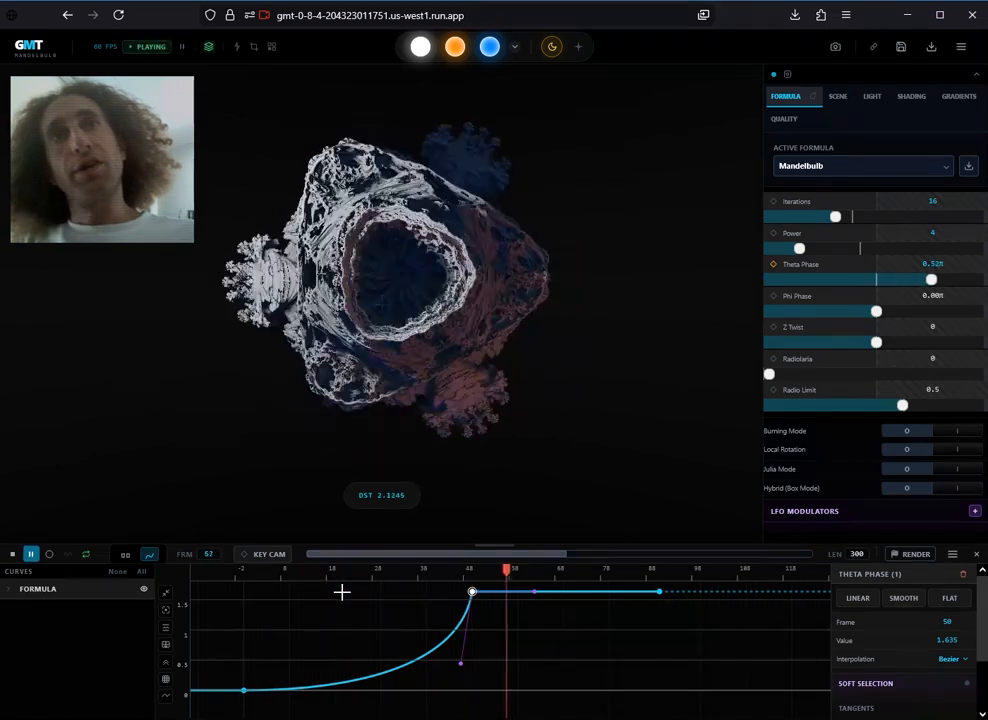
click(458, 572)
click(458, 572)
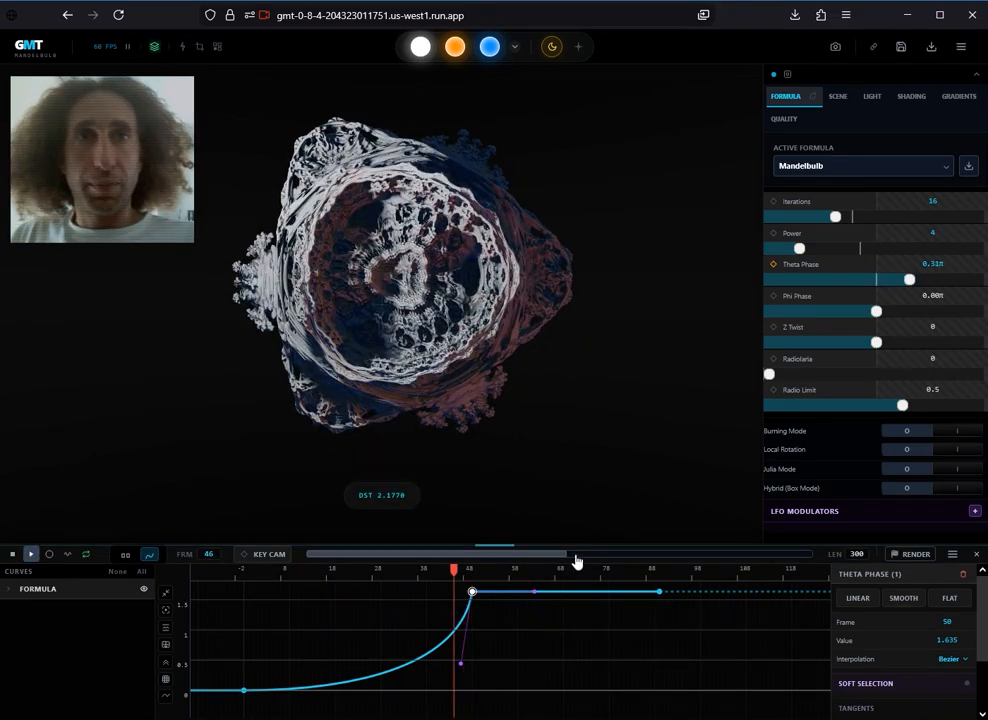
Bake the Theta Phase curve into a key on every frame.
scroll(333, 690, down, 1)
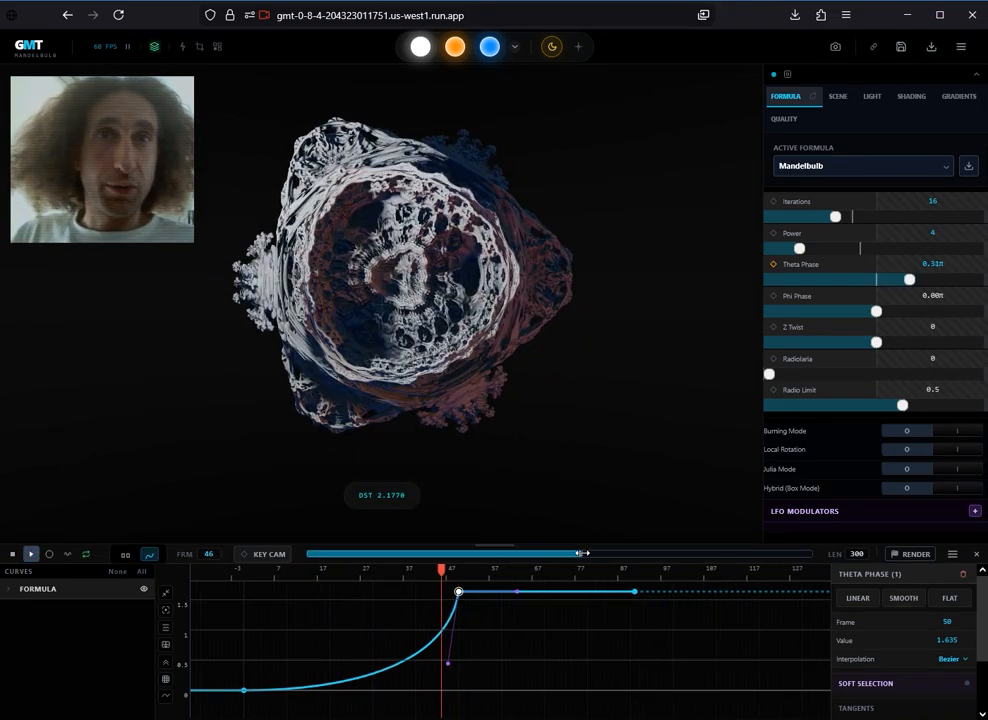
click(500, 659)
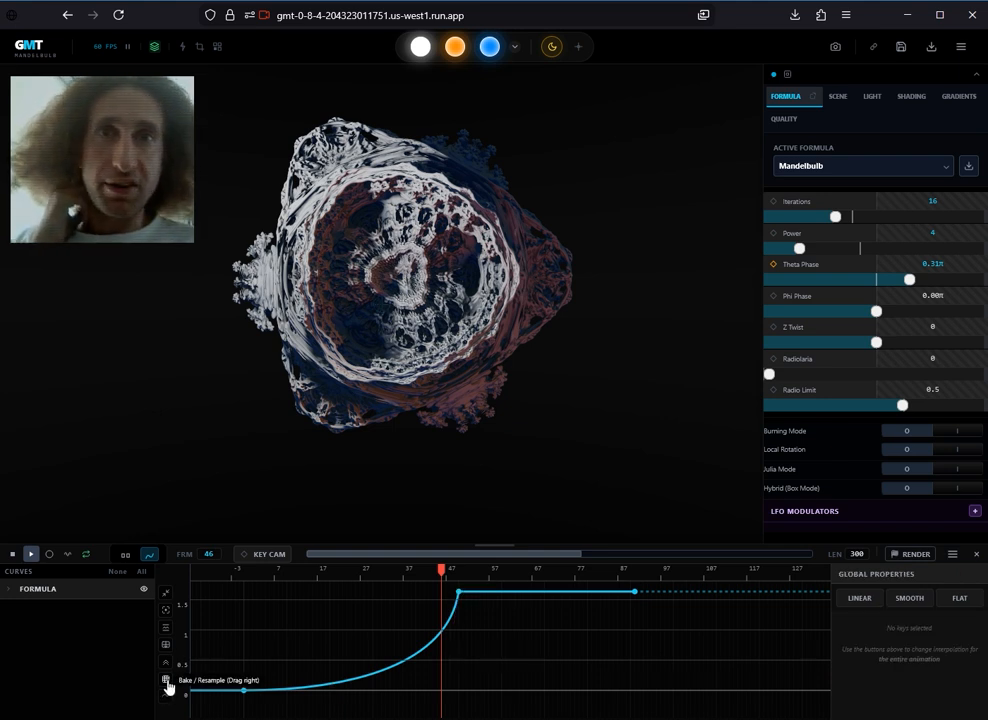
drag(168, 687, 277, 690)
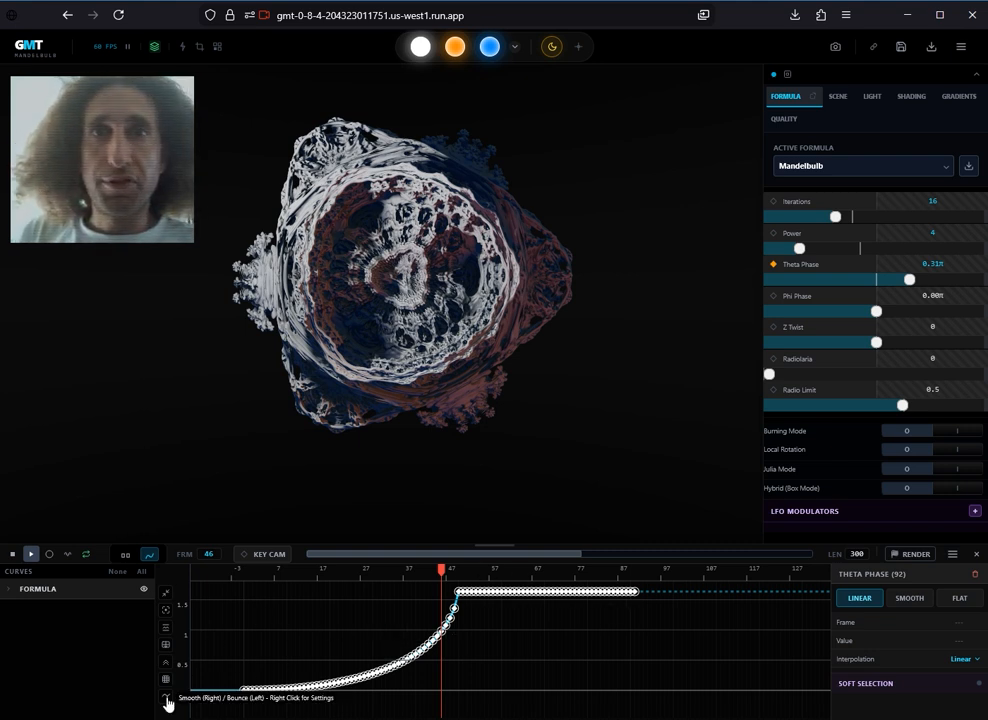
Apply the Bounce effect to the baked Theta Phase keys and play the animation from frame 1.
click(166, 703)
drag(166, 703, 82, 690)
drag(395, 591, 249, 583)
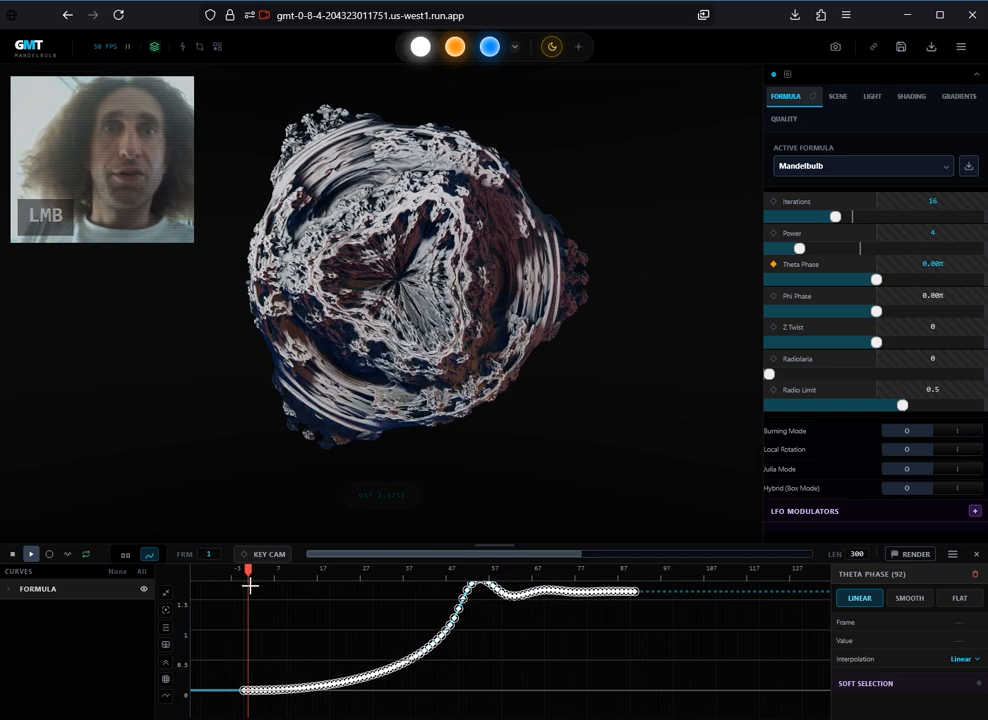
key(space)
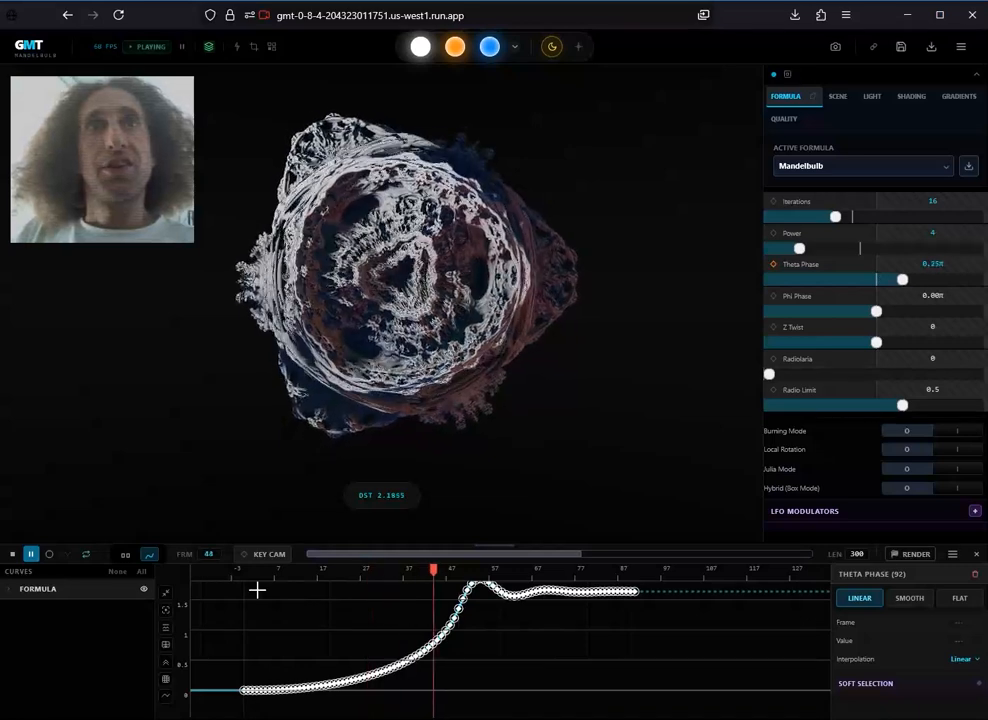
Stop playback, undo the bounce, and set the Bounce physics to Tension 1.5 and Friction 0.3.
key(space)
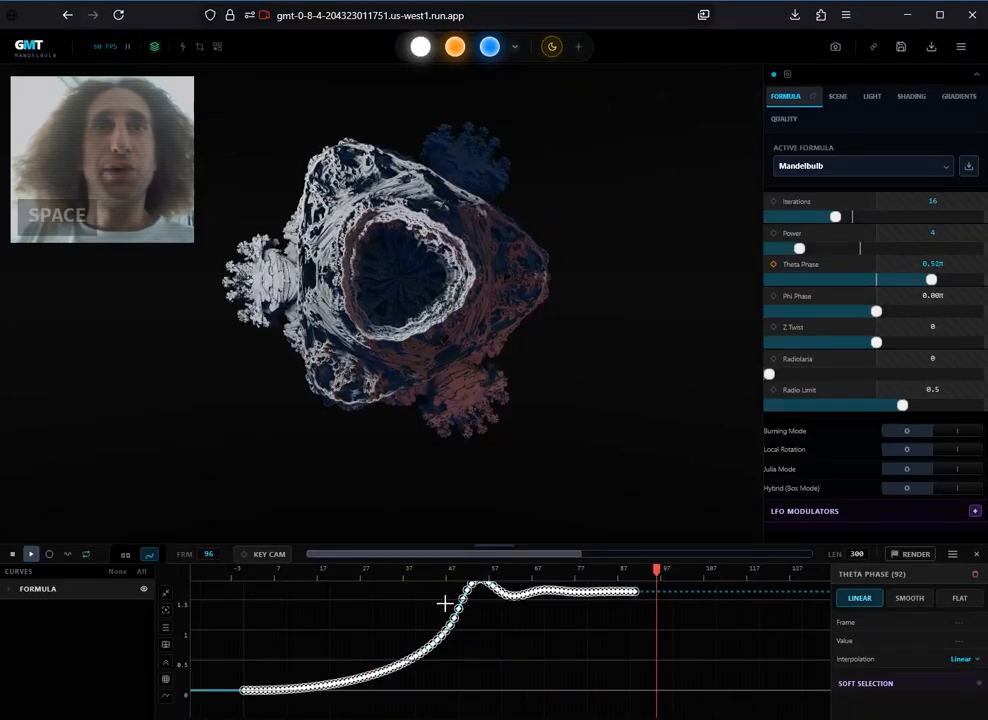
key(ctrl+z)
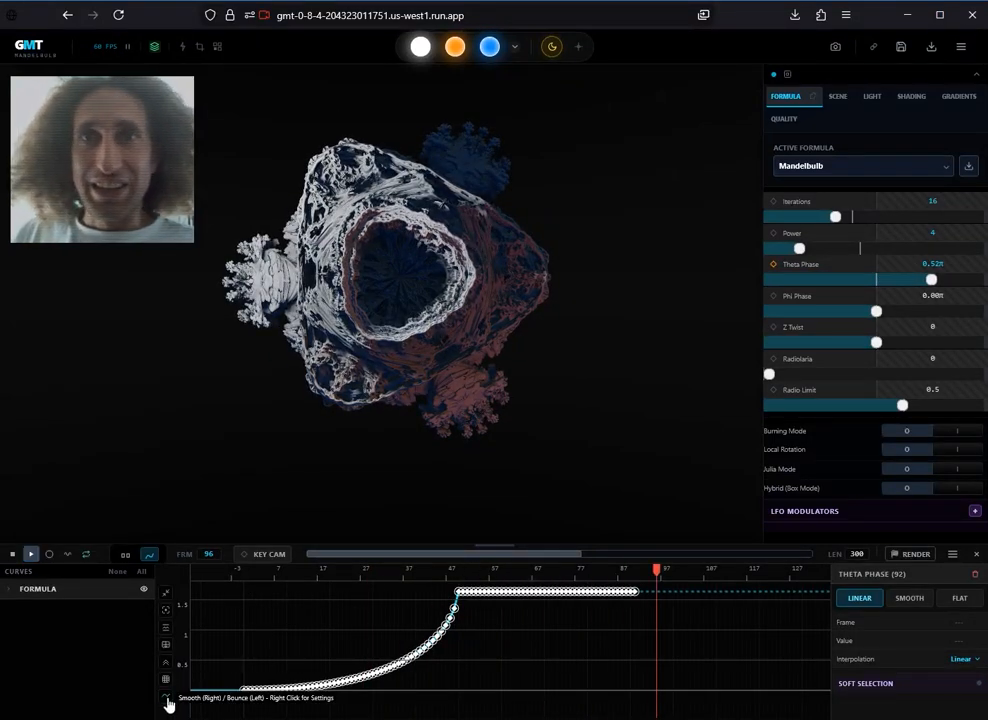
right_click(167, 698)
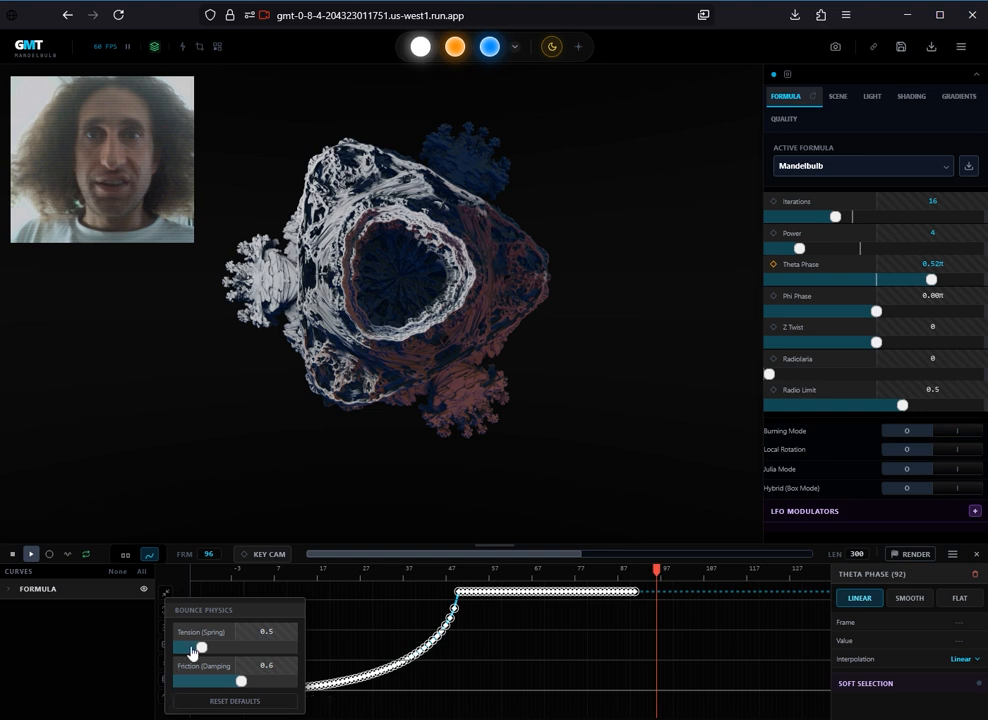
drag(202, 650, 249, 648)
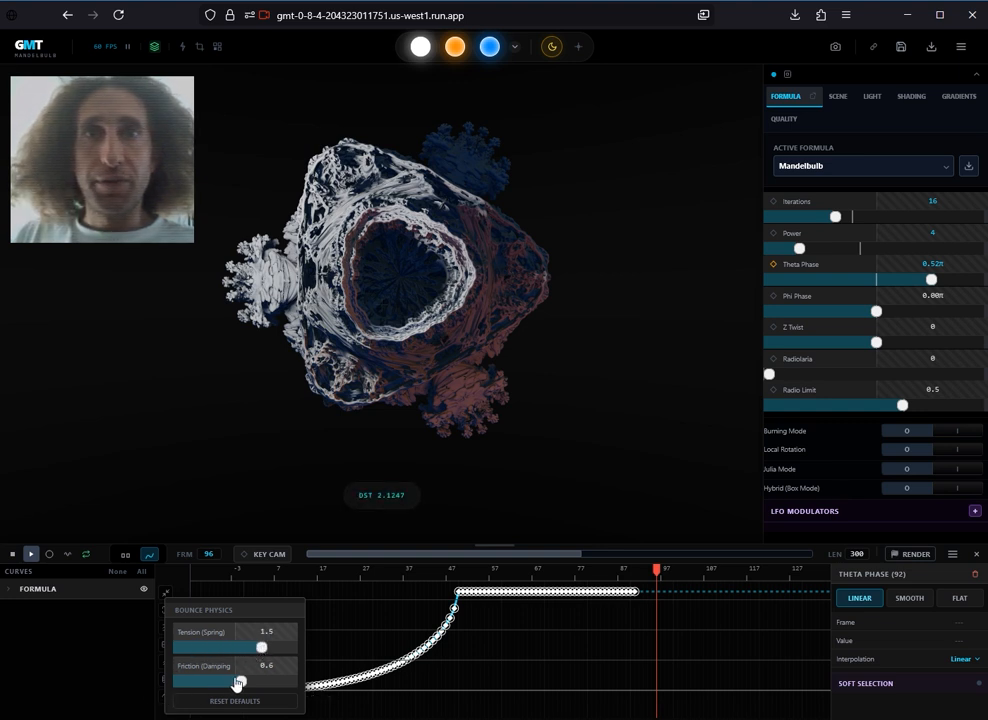
drag(241, 684, 207, 685)
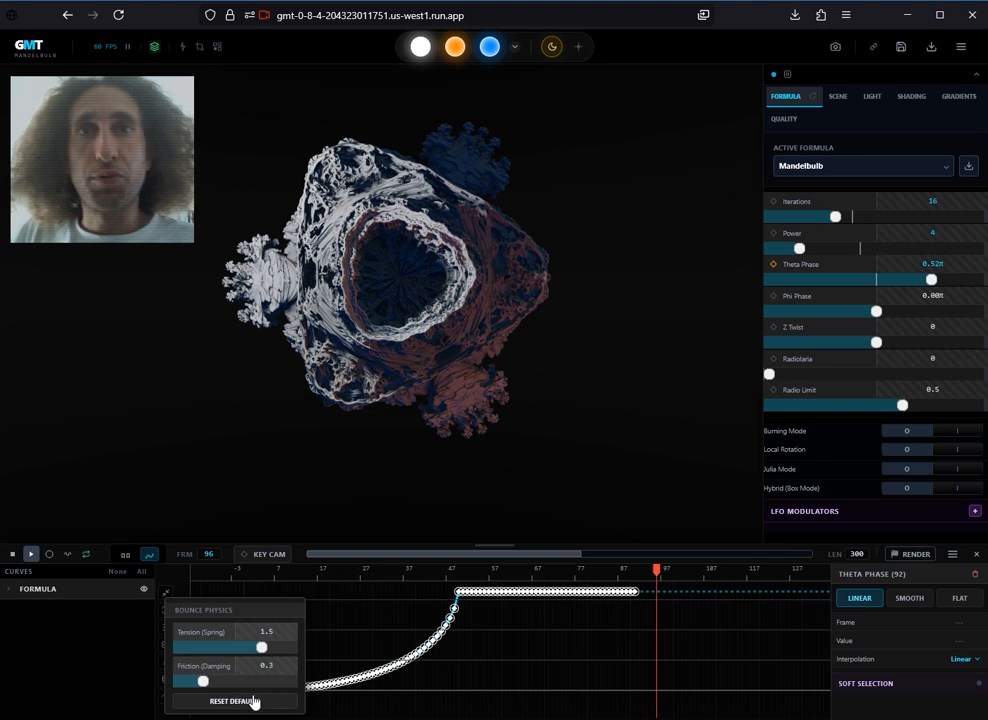
click(325, 634)
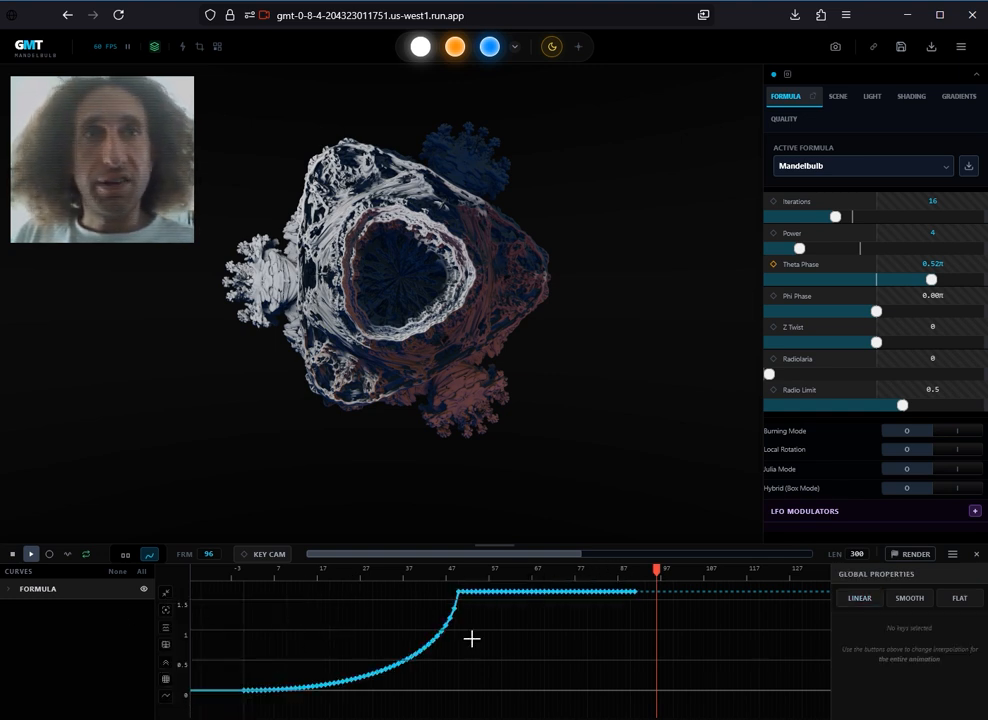
Select all Theta Phase keys again and apply the Bounce effect to them with the new physics settings.
drag(644, 588, 246, 712)
click(309, 633)
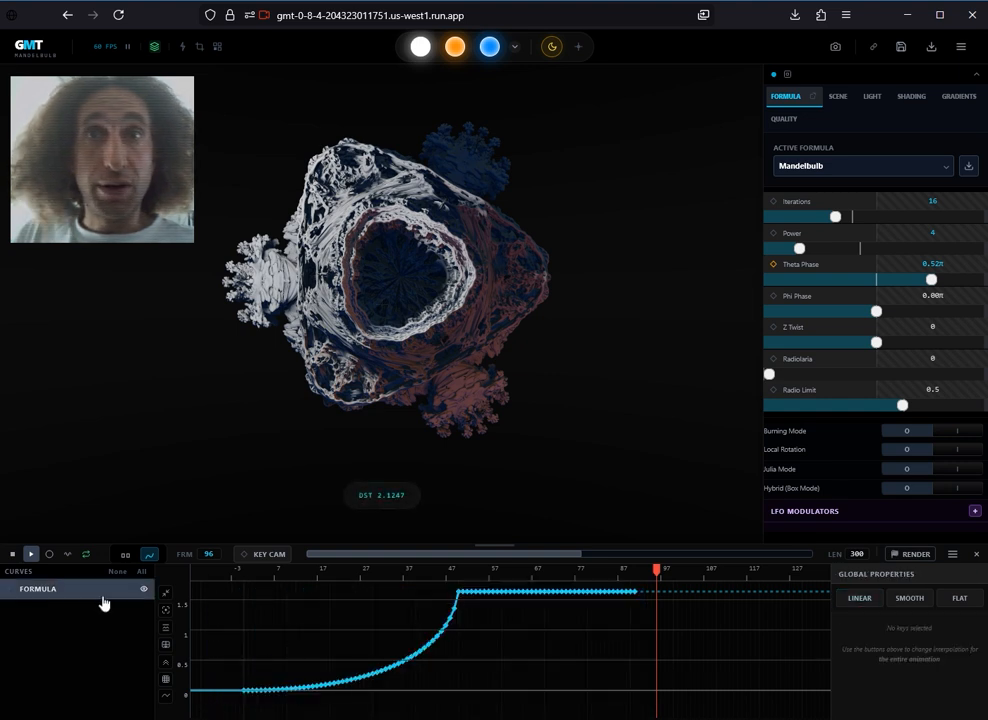
click(12, 591)
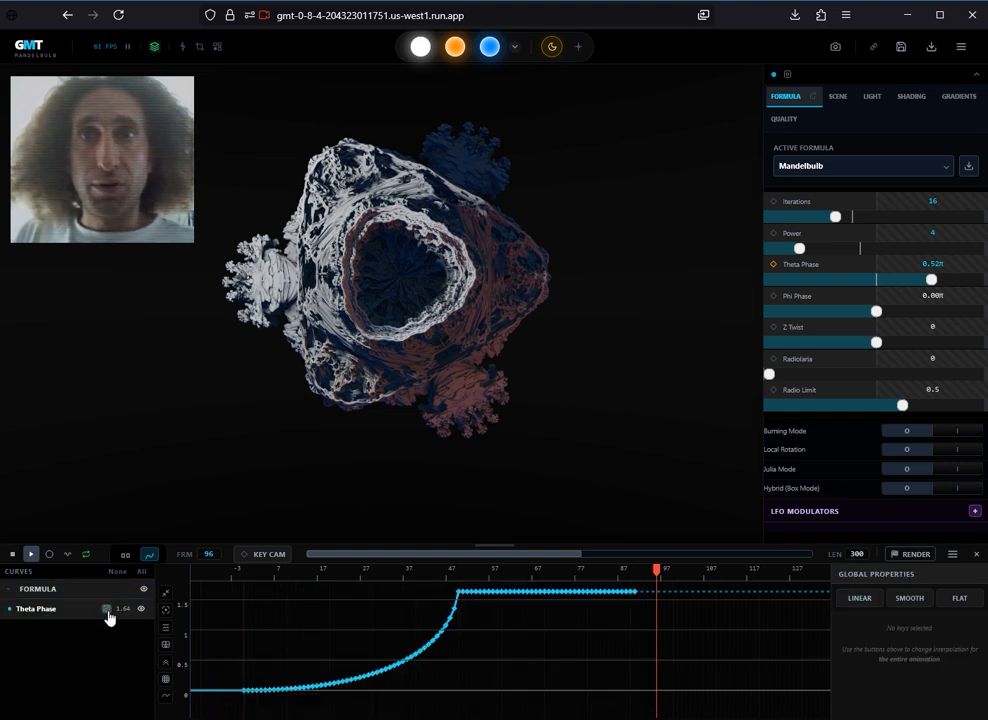
click(106, 610)
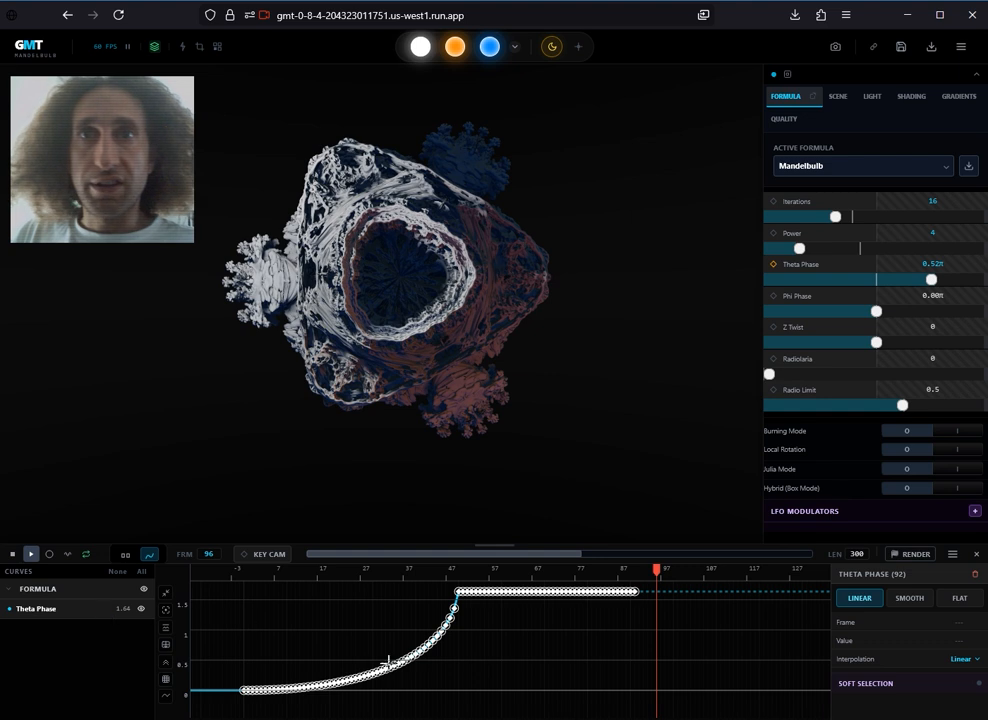
drag(168, 699, 110, 693)
Play the animation from the start, replay it to review the stronger bounce, and stop it.
drag(487, 577, 377, 571)
key(space)
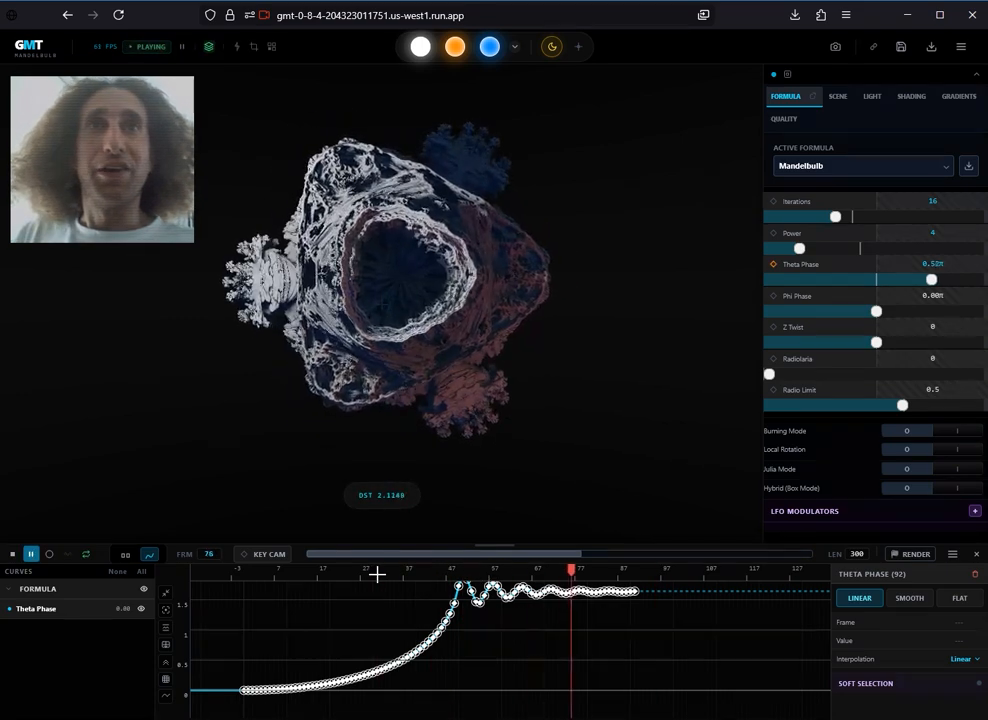
click(229, 578)
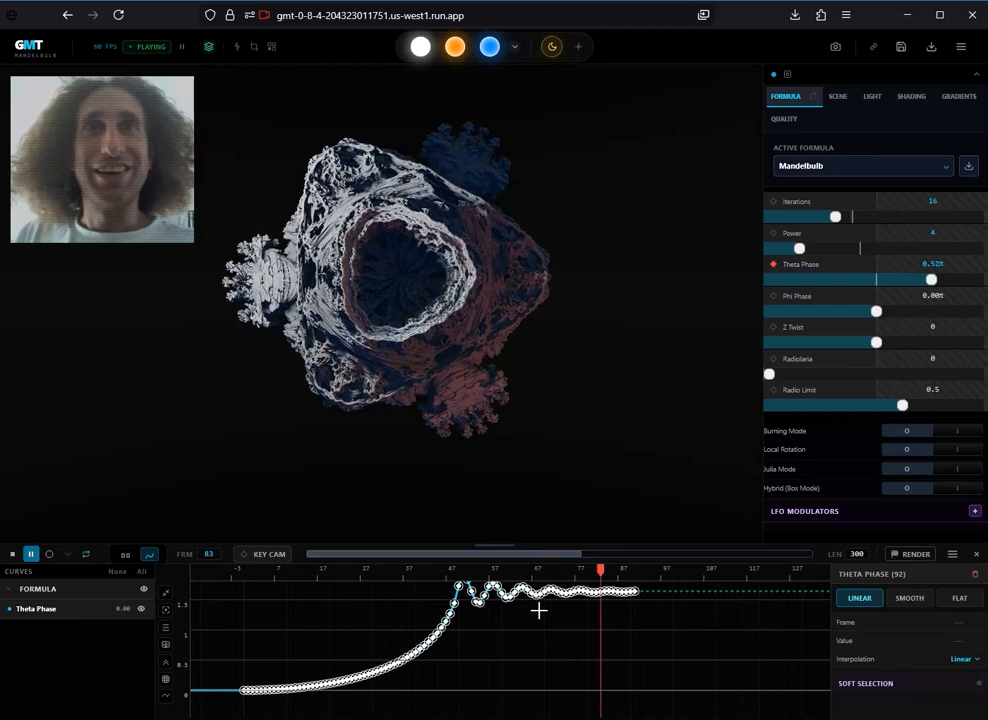
key(space)
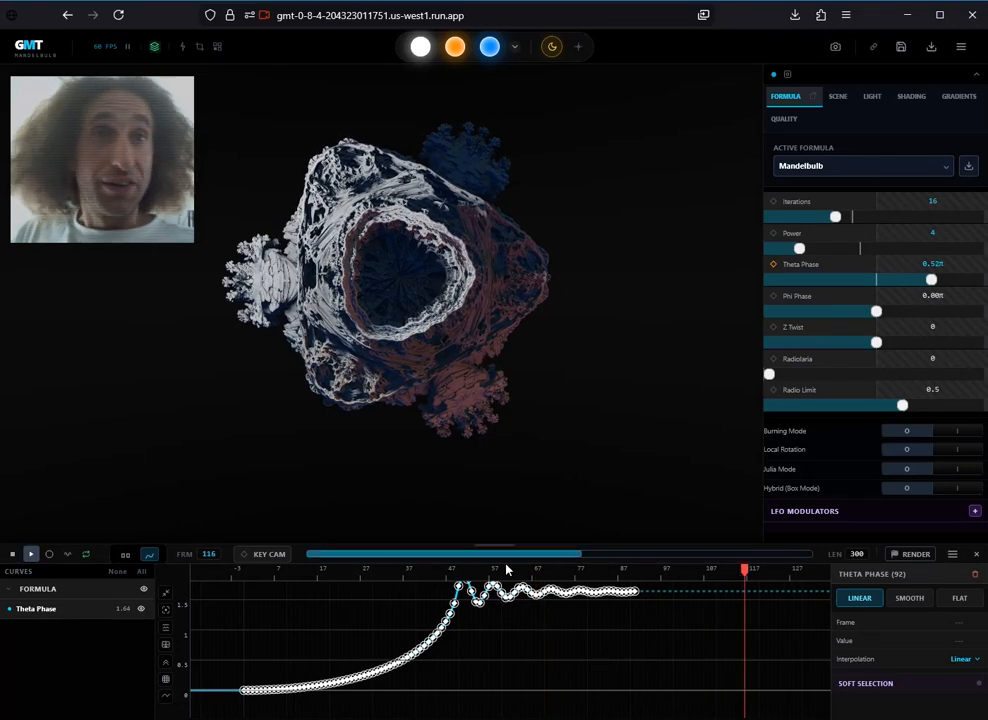
Return to frame 0 and key the position of the white Light 1 there.
drag(507, 569, 243, 569)
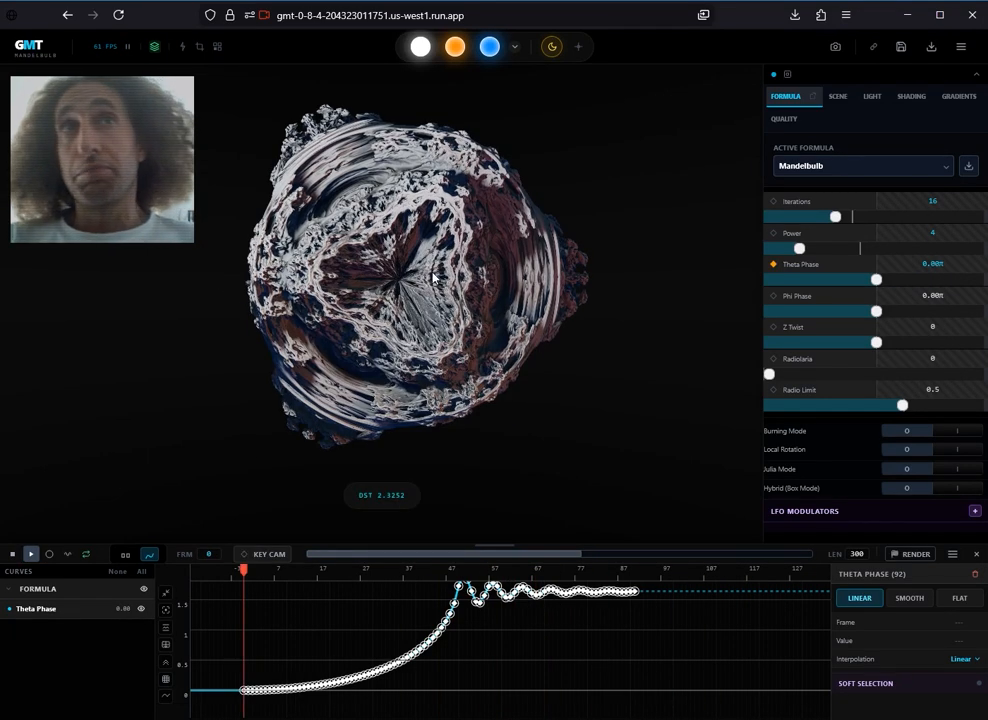
click(420, 47)
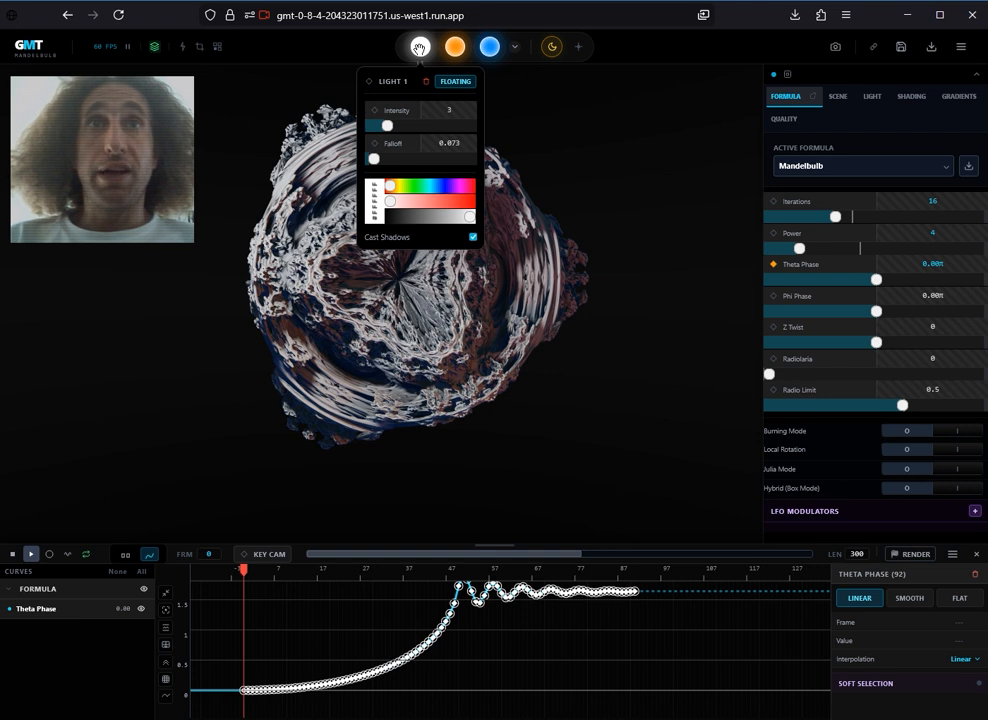
click(369, 82)
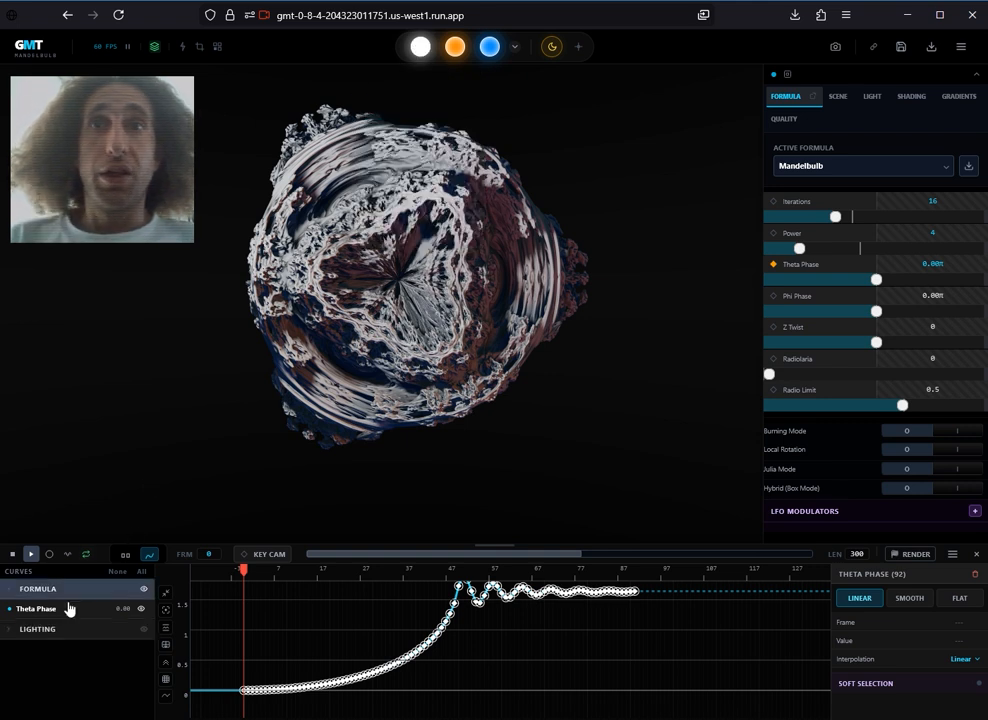
Display the Light 1 Pos X curve in the graph and the light gizmos in the viewport at frame 0.
click(12, 630)
click(40, 650)
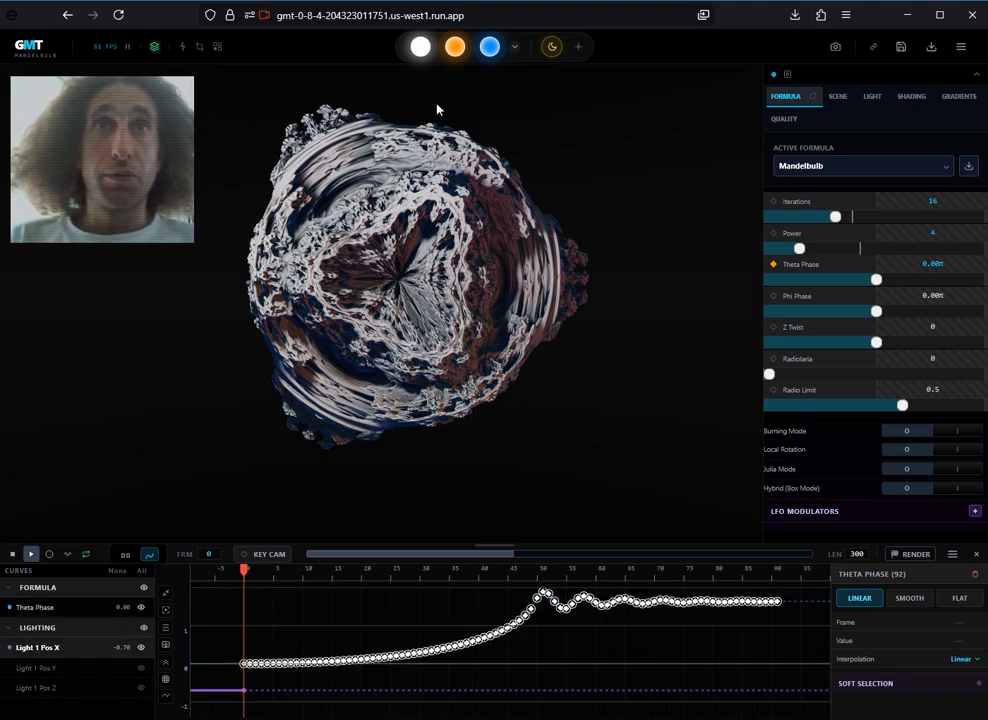
click(580, 47)
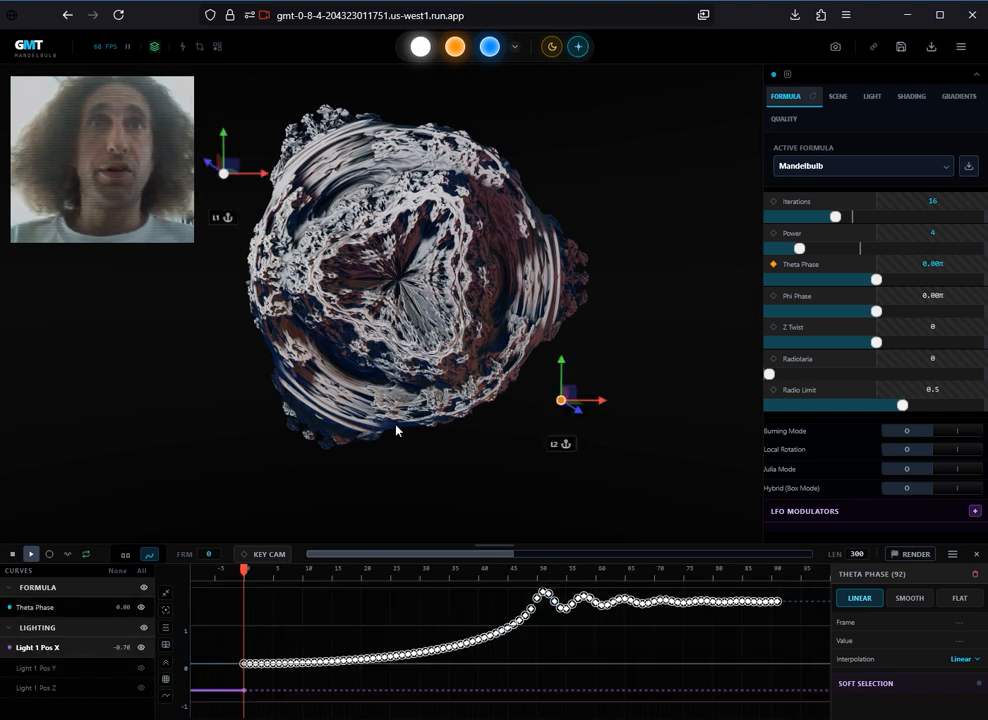
drag(290, 580, 141, 571)
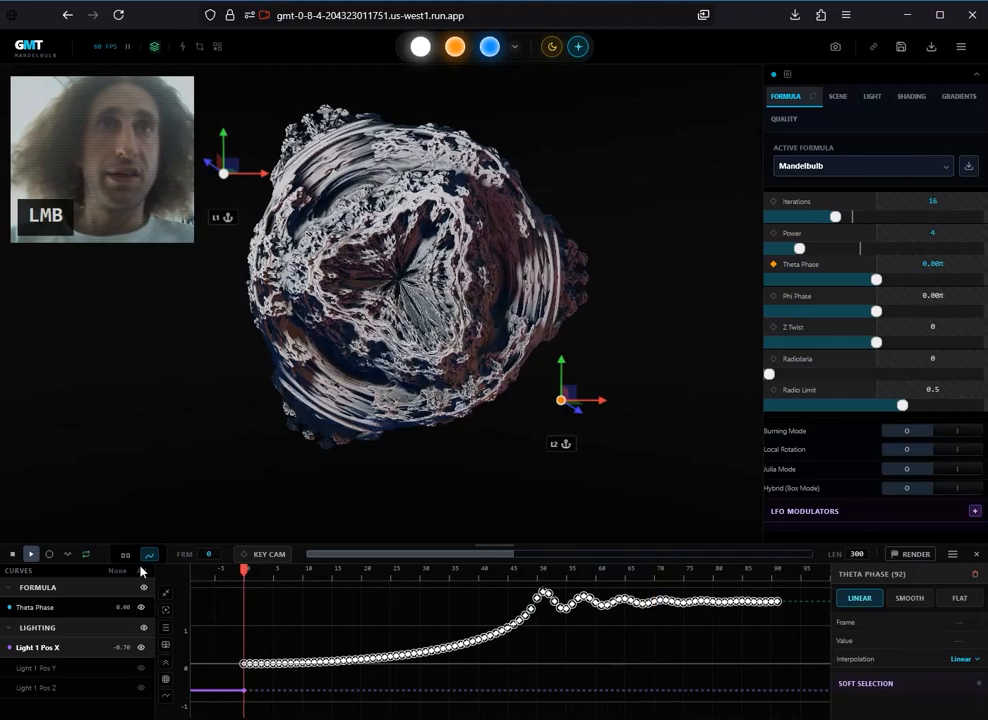
drag(224, 173, 623, 178)
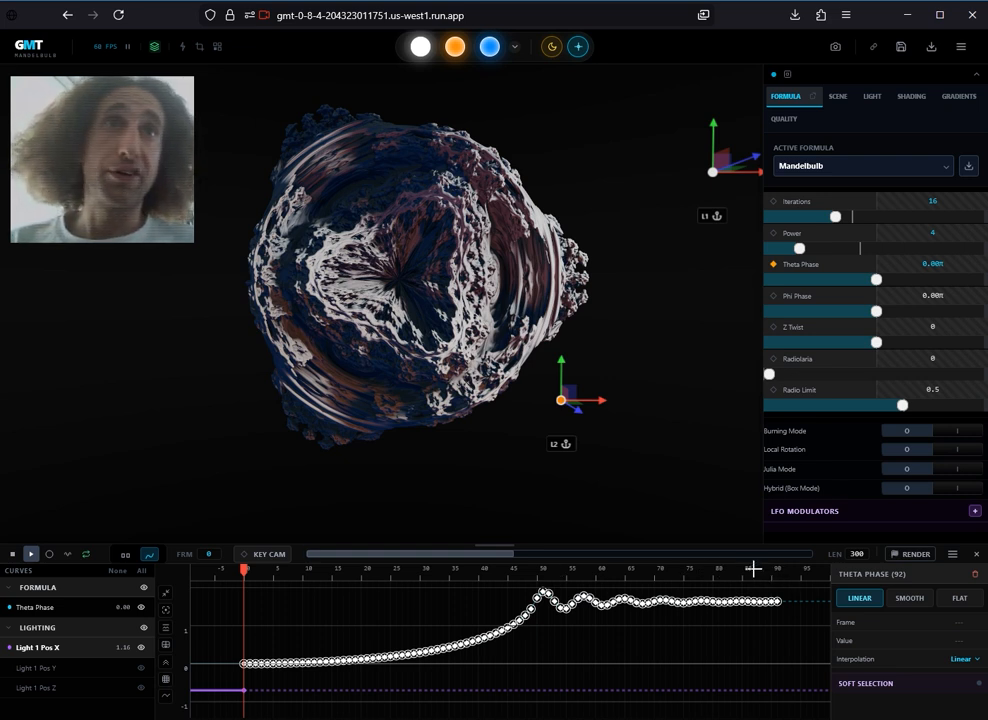
click(766, 570)
drag(320, 567, 222, 572)
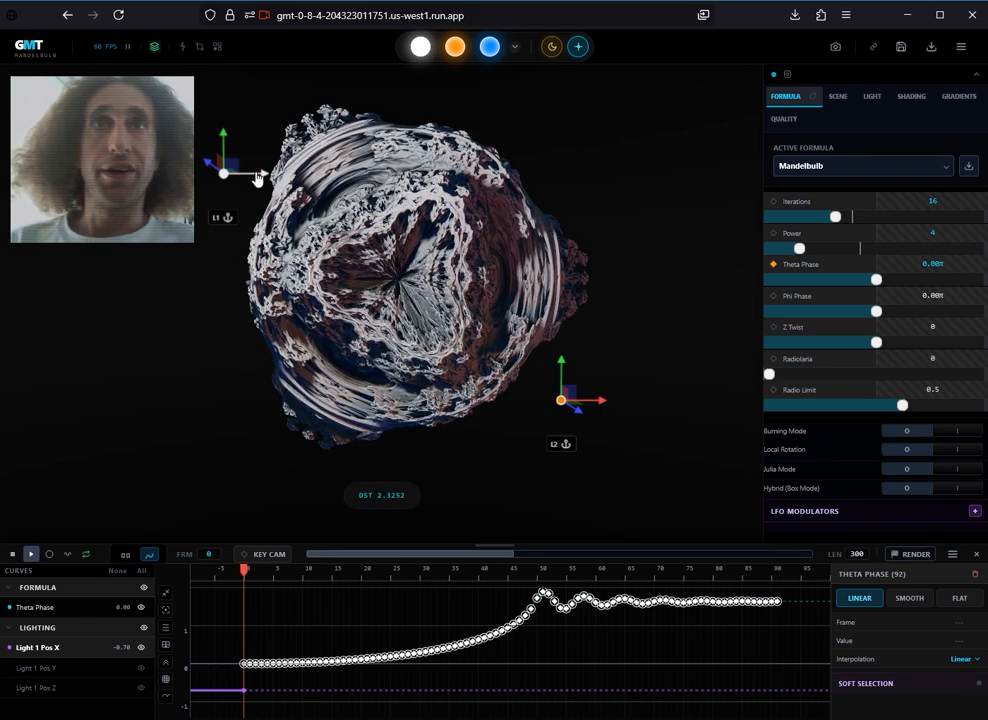
Move Light 1 along X to about 1.06 and key its position at frame 91 without losing the move.
drag(257, 178, 601, 163)
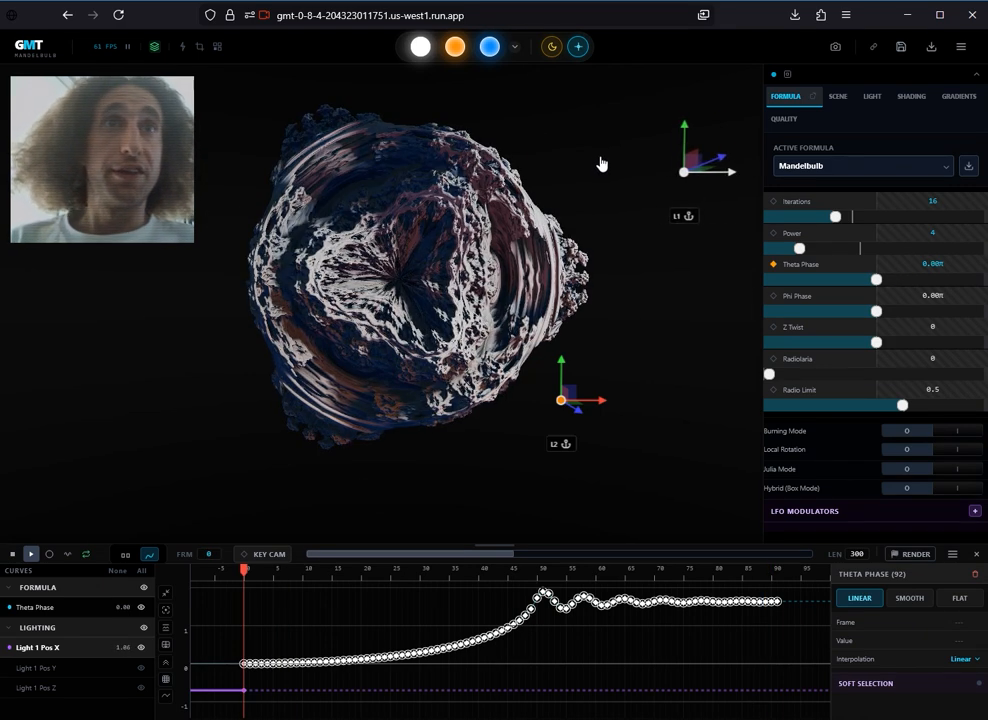
drag(520, 568, 777, 593)
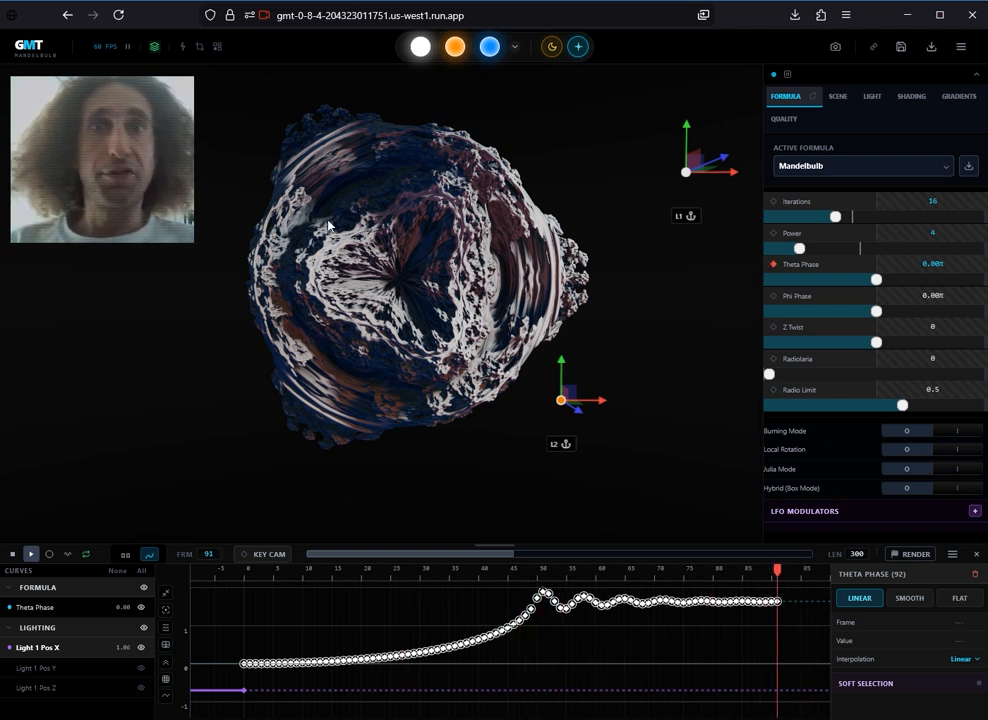
click(419, 47)
click(369, 83)
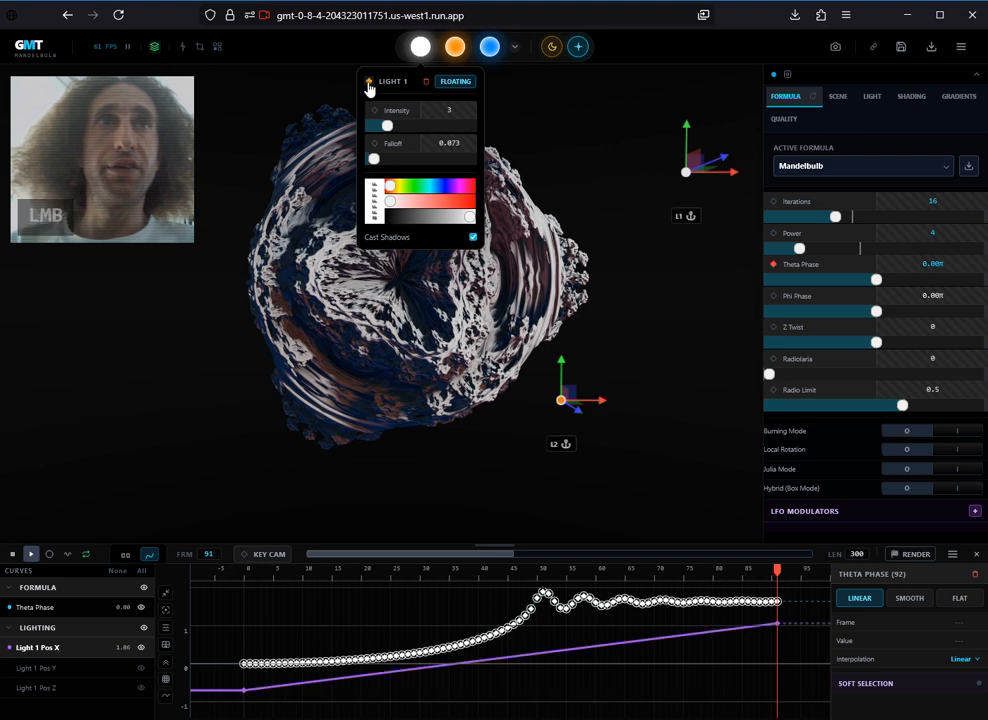
click(633, 647)
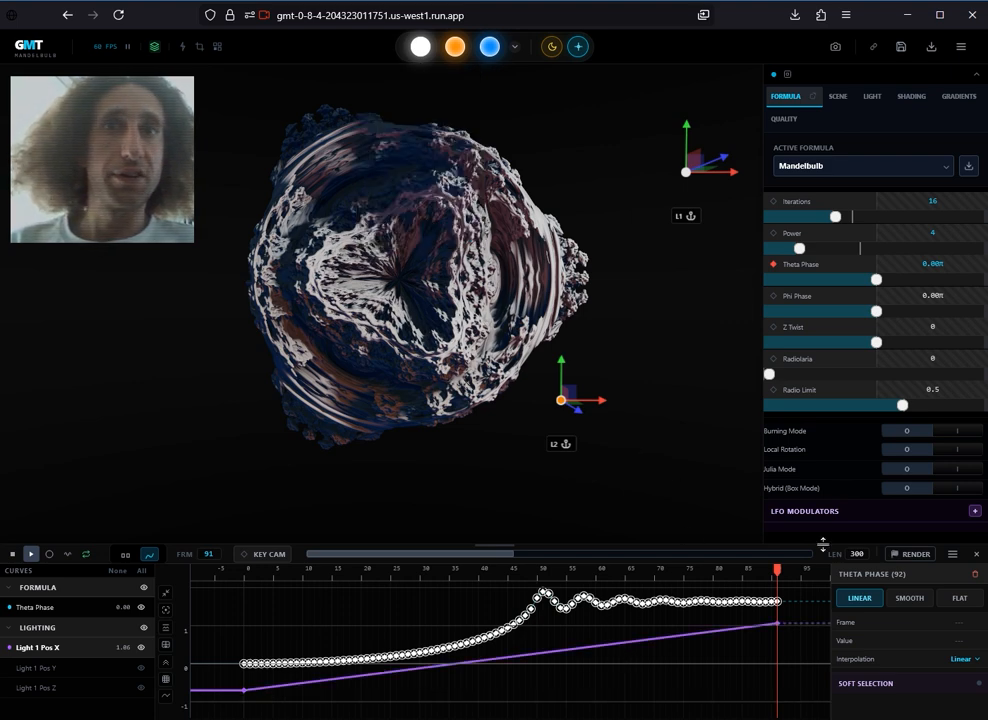
Play the animation from the start to review Light 1 travelling across the fractal, and stop it.
drag(765, 583, 240, 571)
key(space)
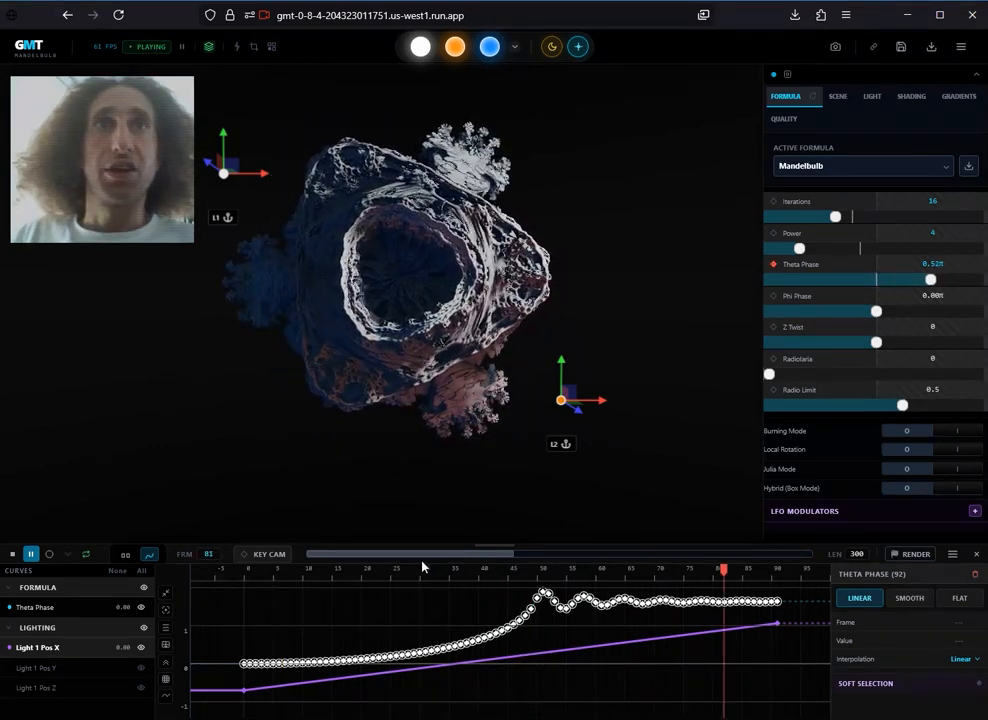
key(space)
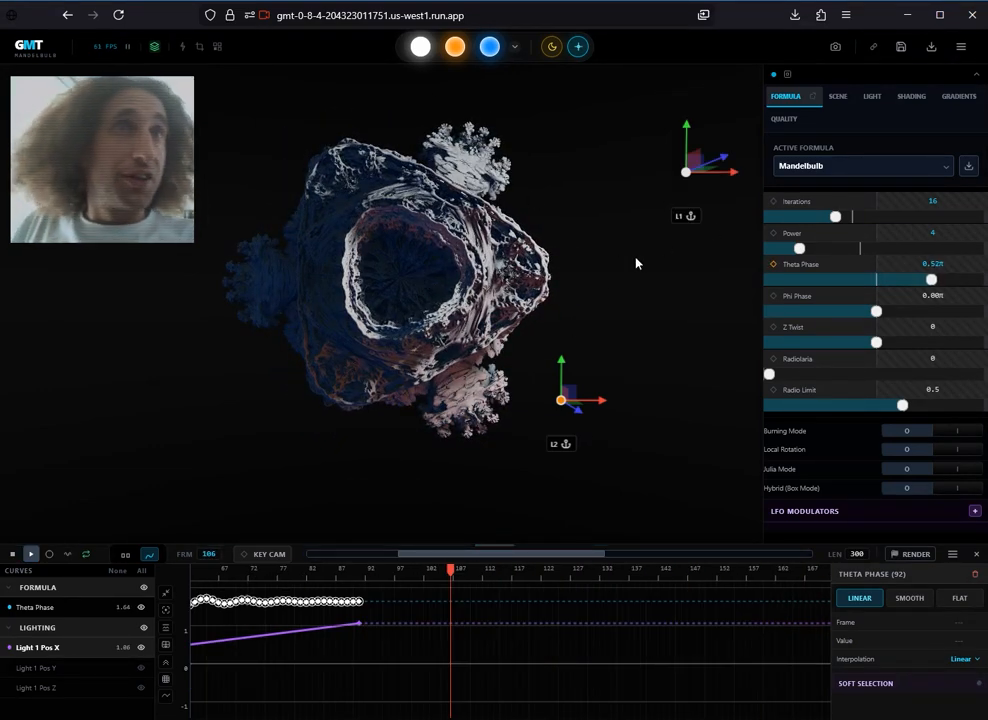
Key the shading Glow Strength from about frame 25, with 0.03 at frame 51 and 0 at frame 76.
click(918, 98)
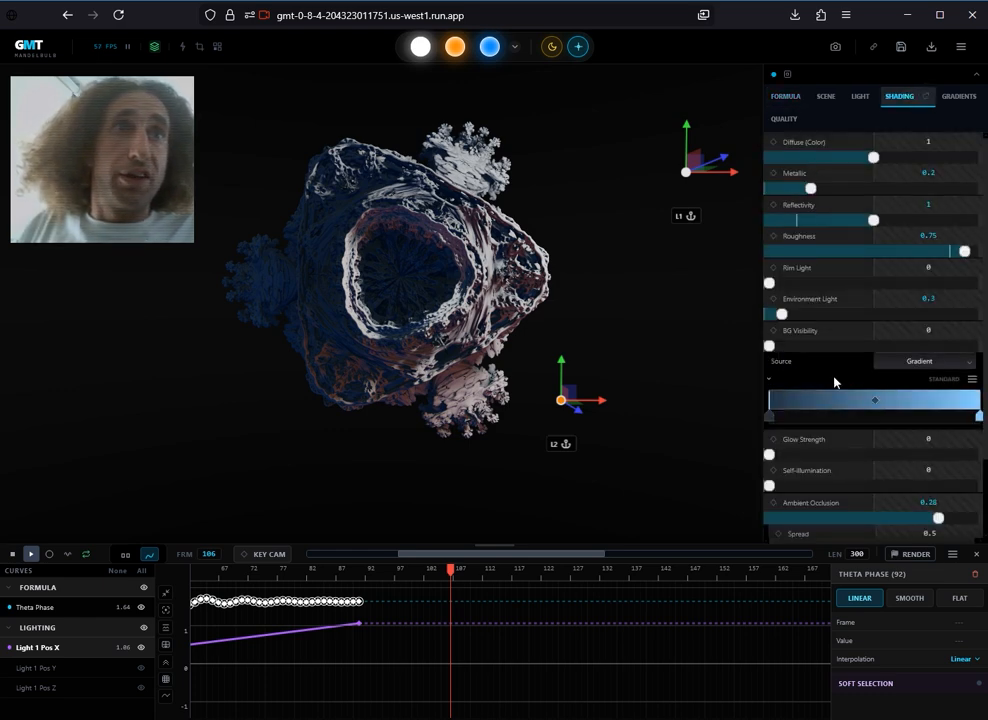
scroll(419, 567, up, 5)
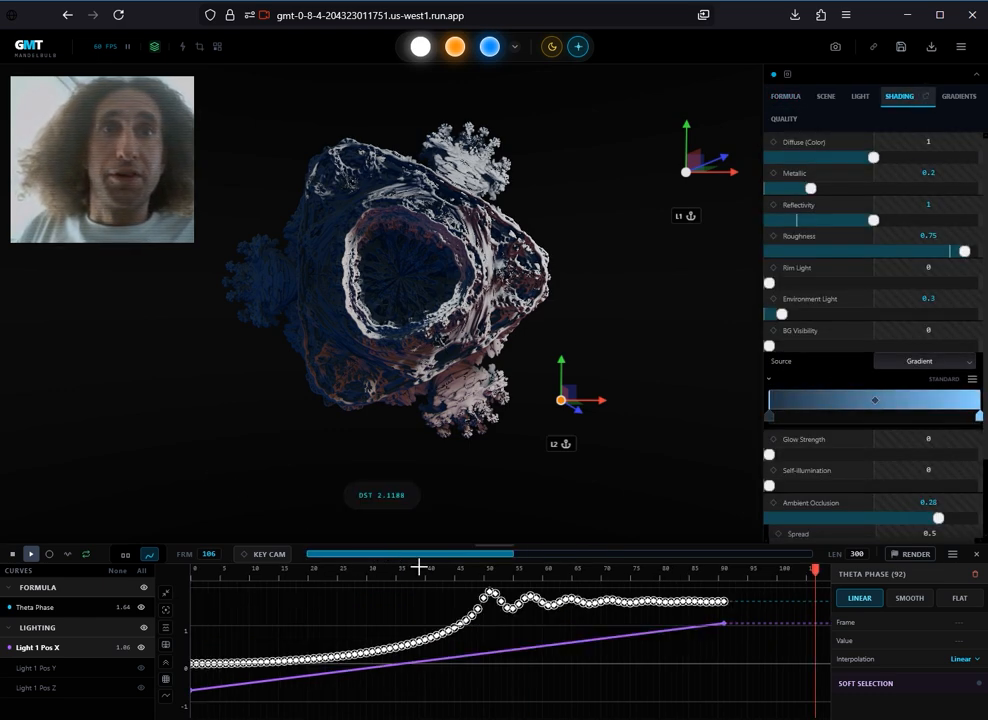
drag(353, 568, 489, 574)
mouse_move(923, 460)
mouse_down()
mouse_move(960, 440)
mouse_move(880, 440)
mouse_move(926, 438)
mouse_up()
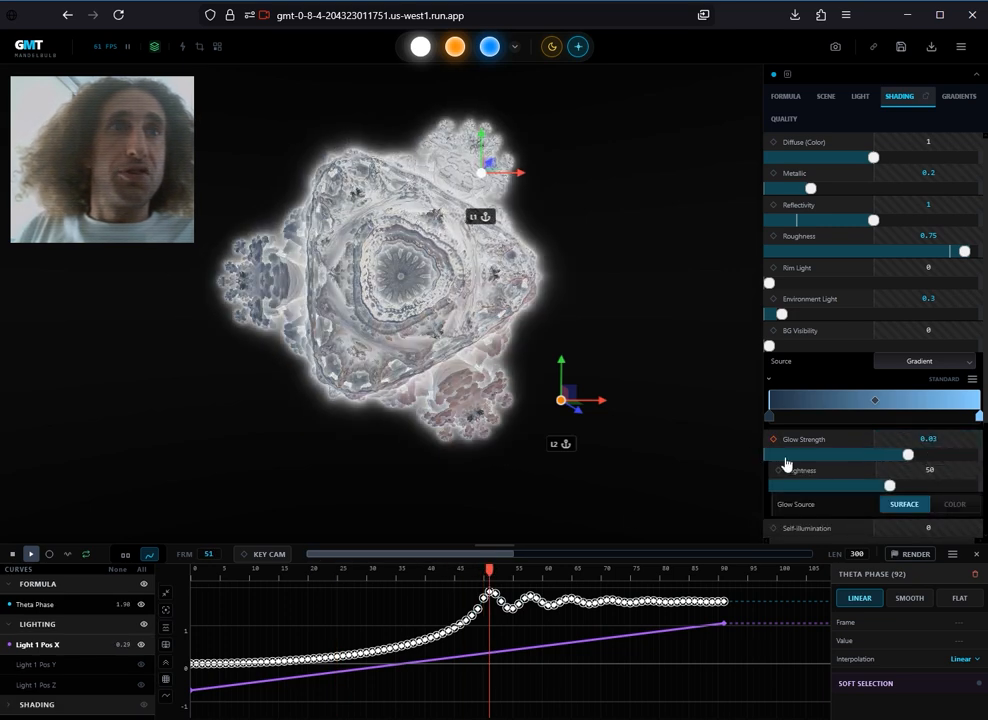
drag(537, 566, 635, 568)
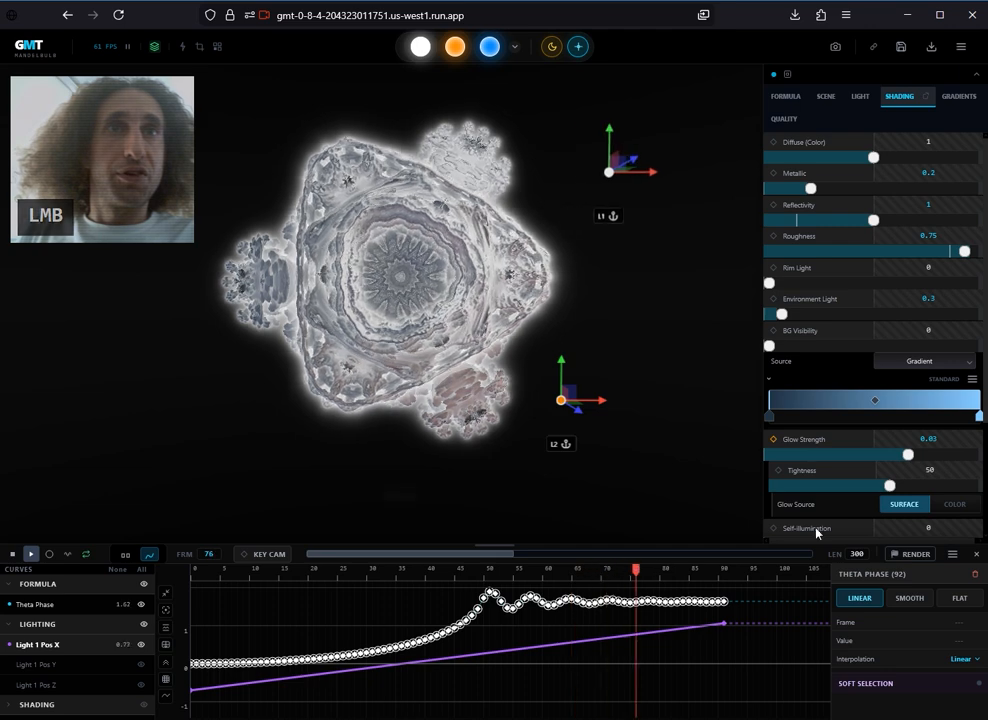
drag(935, 438, 867, 450)
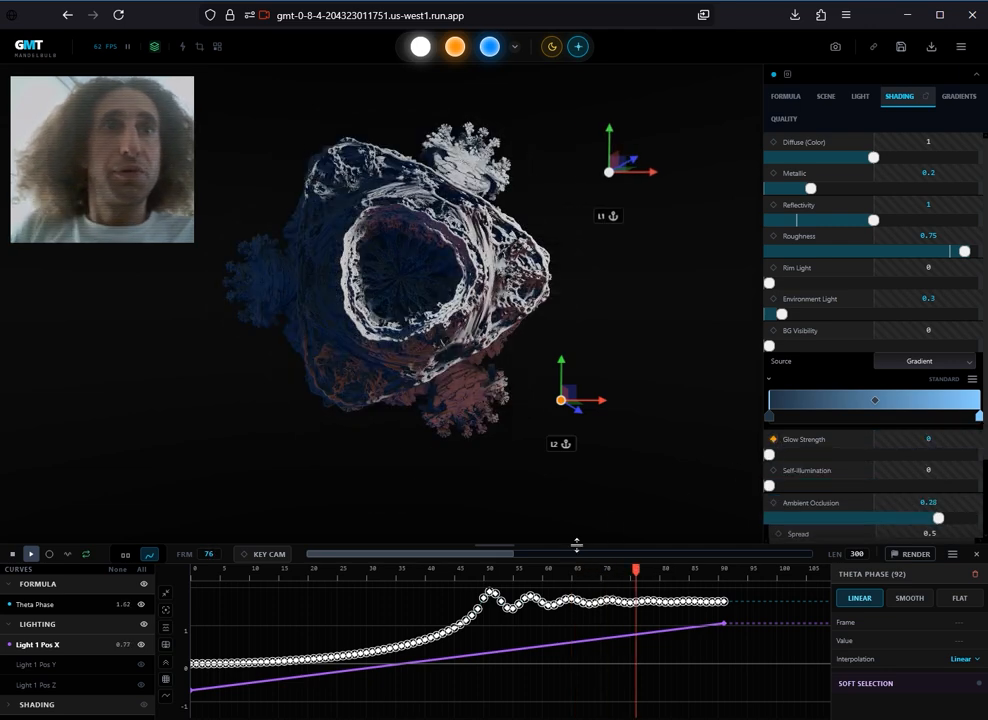
Play the animation from the start to review the glow rising and fading, and stop at frame 70.
drag(632, 574, 269, 578)
key(space)
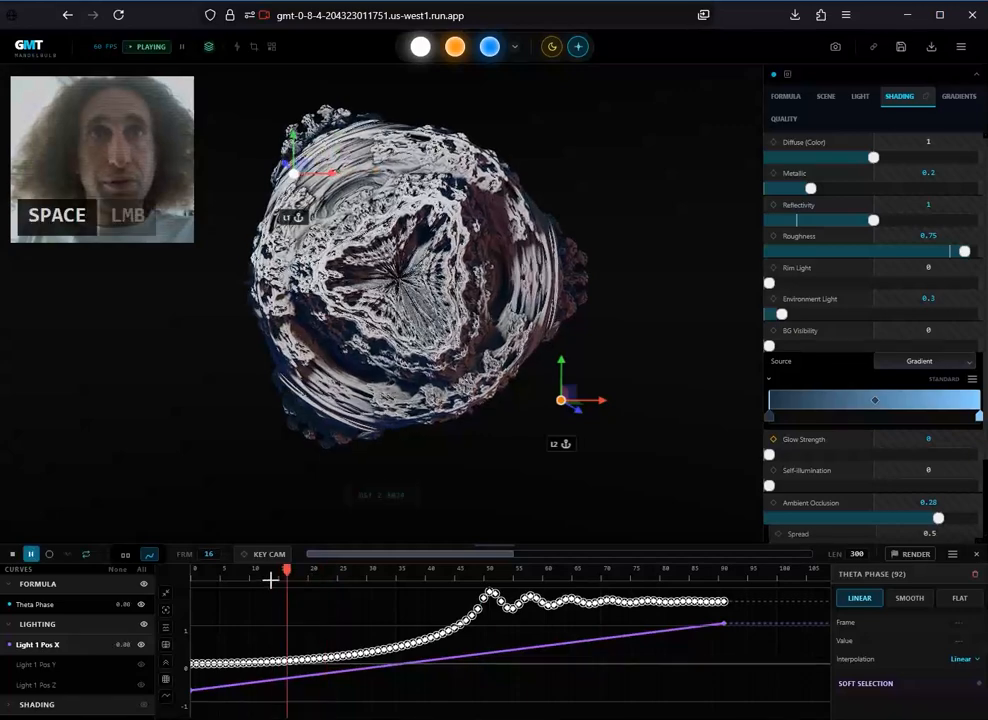
key(space)
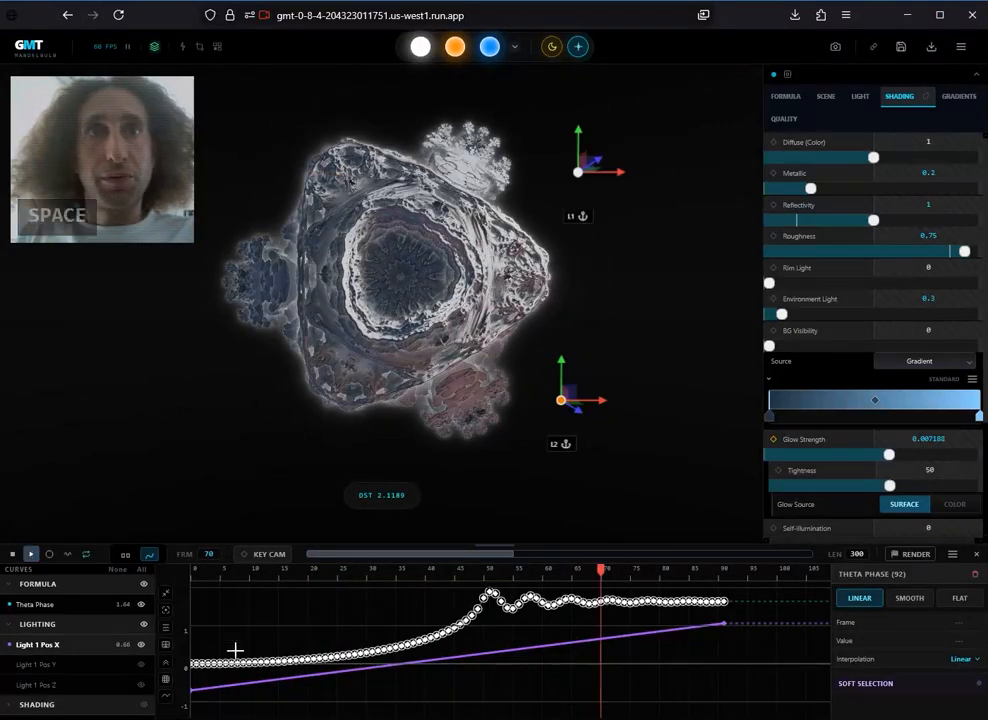
Display the Glow Strength curve in the graph alongside the Theta Phase and Light 1 Pos X curves.
scroll(55, 680, down, 1)
scroll(25, 702, down, 1)
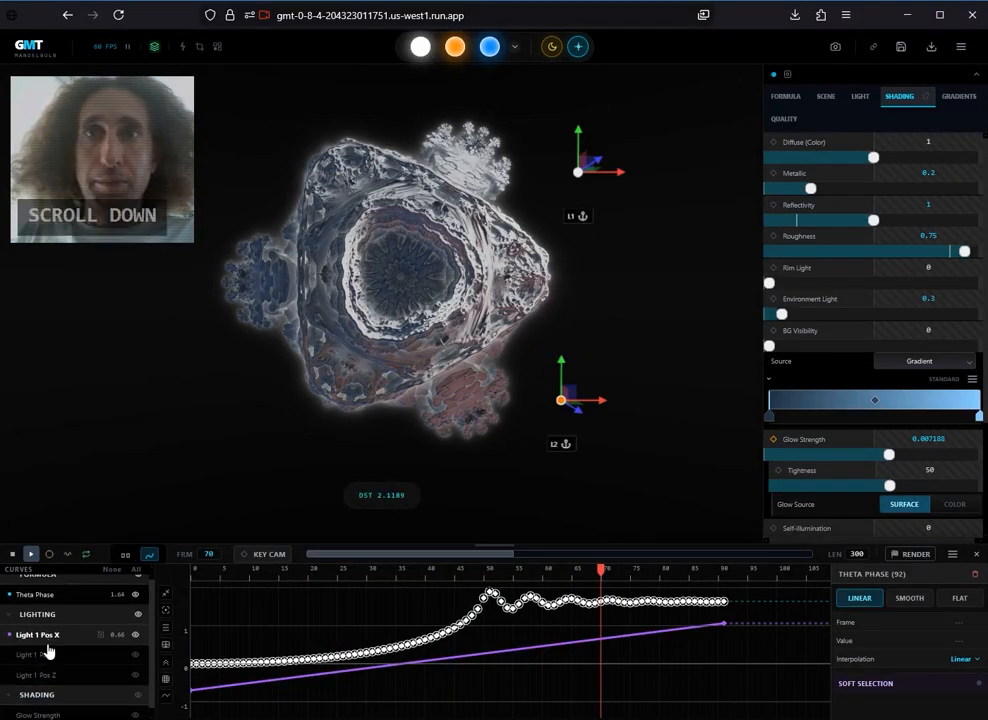
click(41, 711)
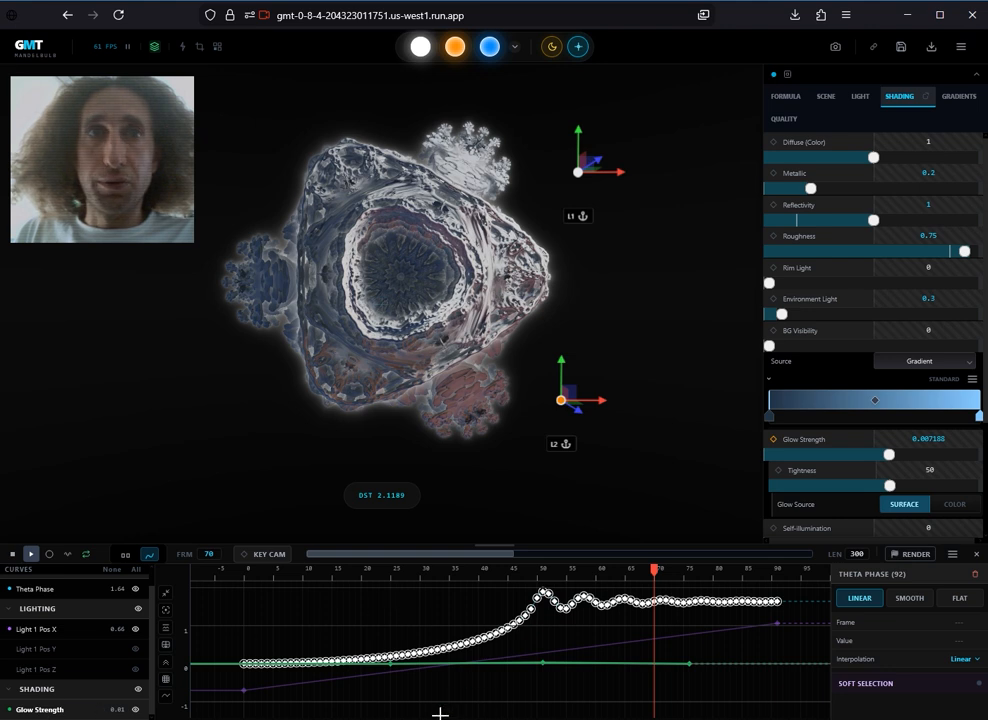
Hide the Lighting and Theta Phase curves so the graph shows only the Glow Strength curve.
click(138, 609)
click(138, 610)
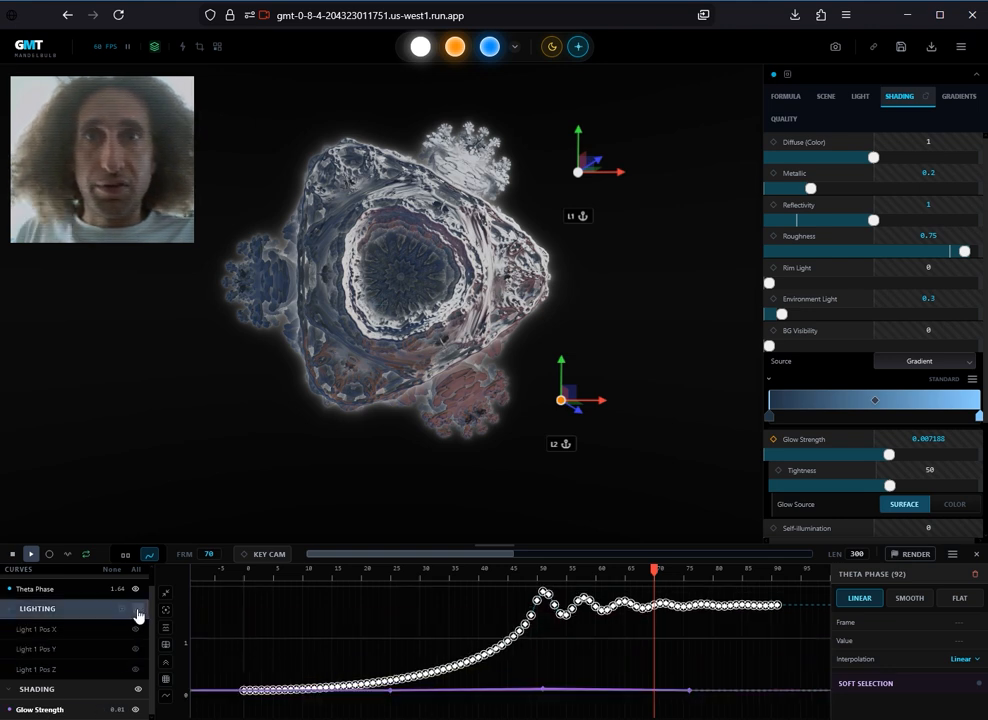
click(136, 590)
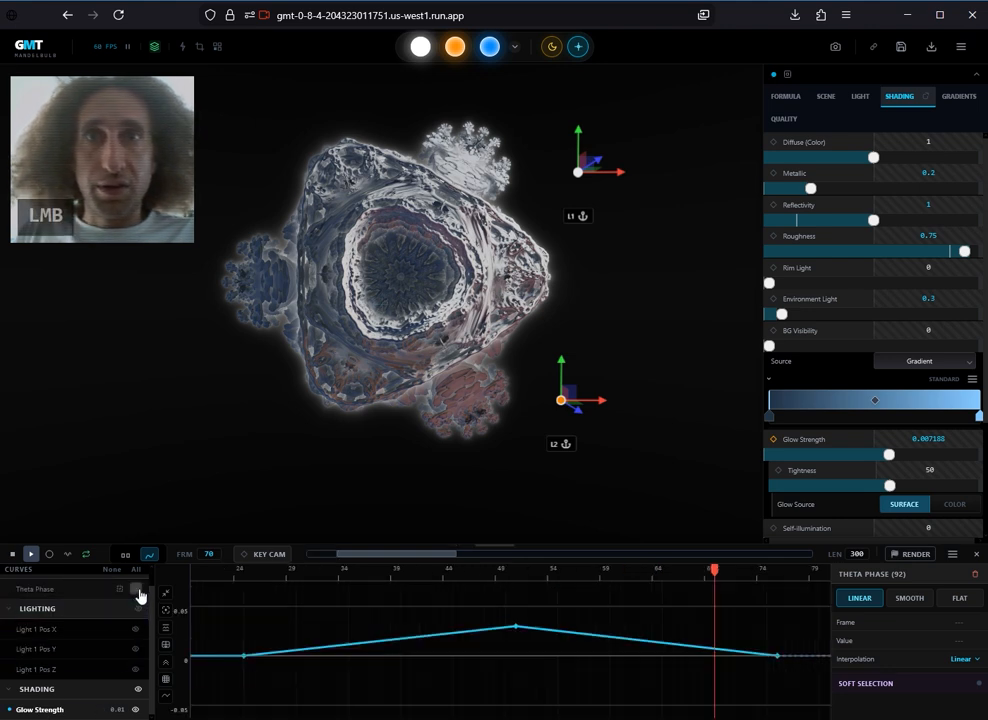
Make the Glow Strength keys at frames 51 and 25 Smooth, and break the frame 51 key's tangents by lowering its incoming handle.
click(514, 626)
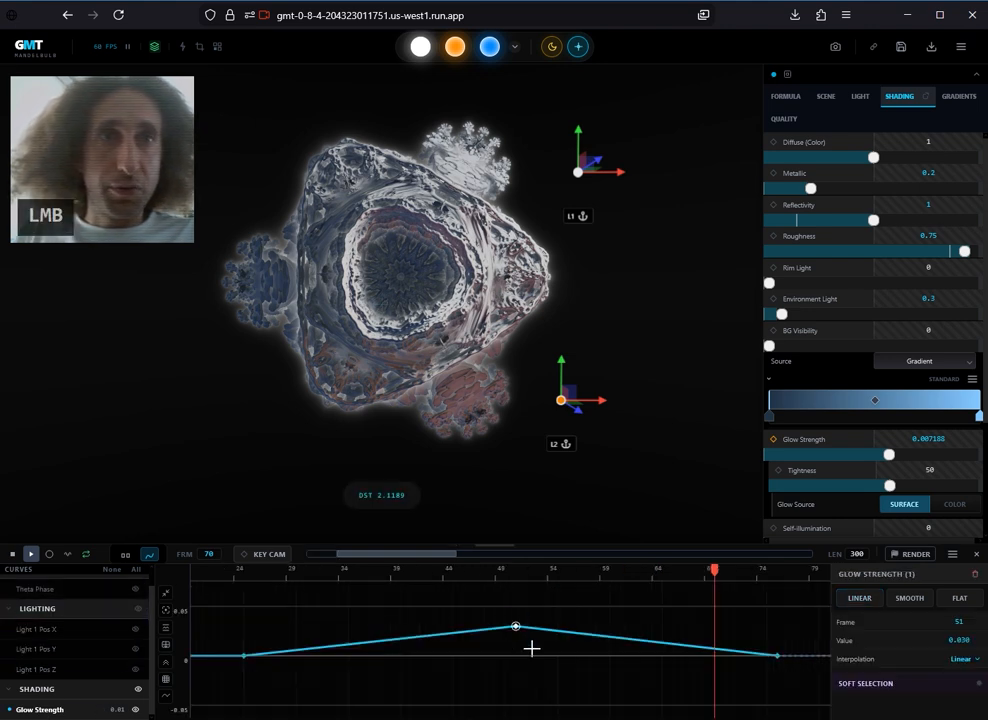
click(917, 602)
ctrl+drag(424, 625, 447, 652)
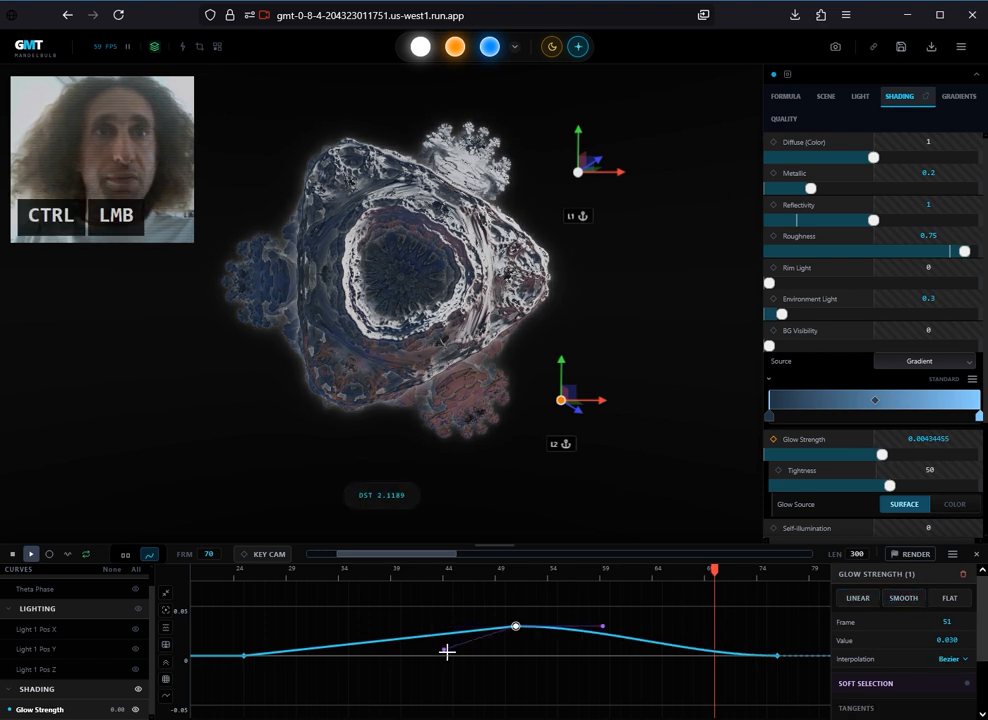
click(245, 656)
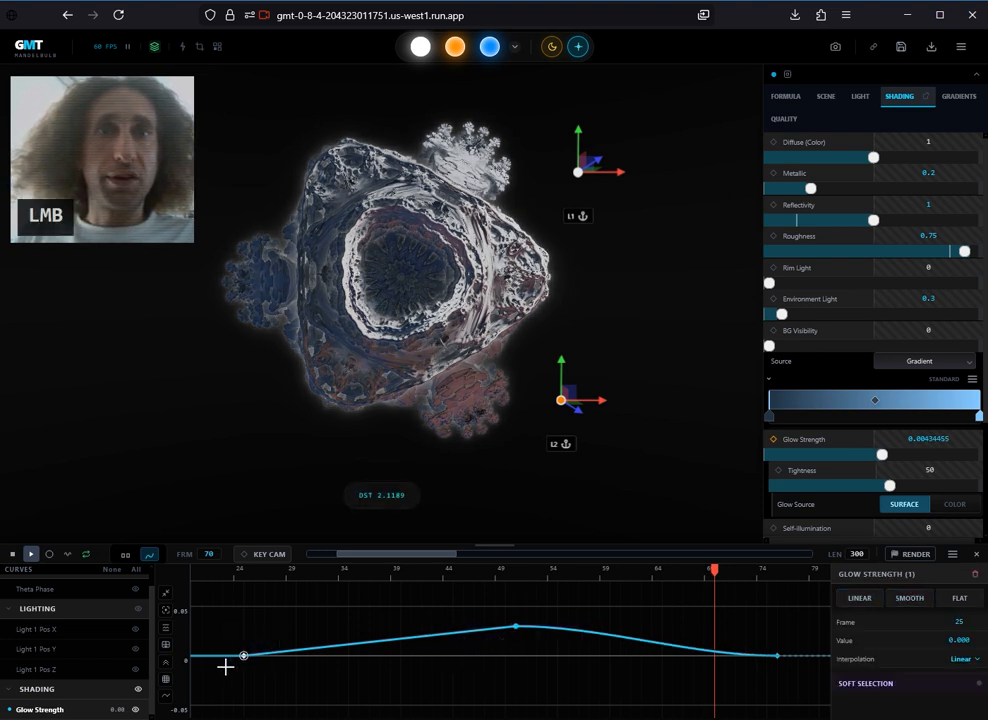
click(906, 600)
click(516, 626)
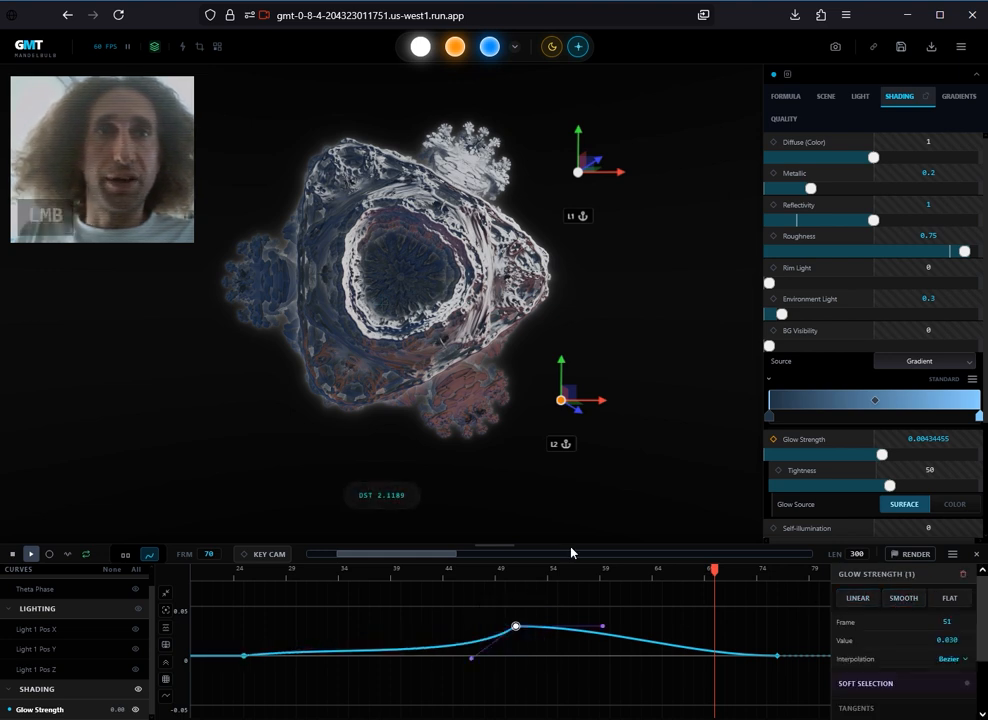
click(244, 656)
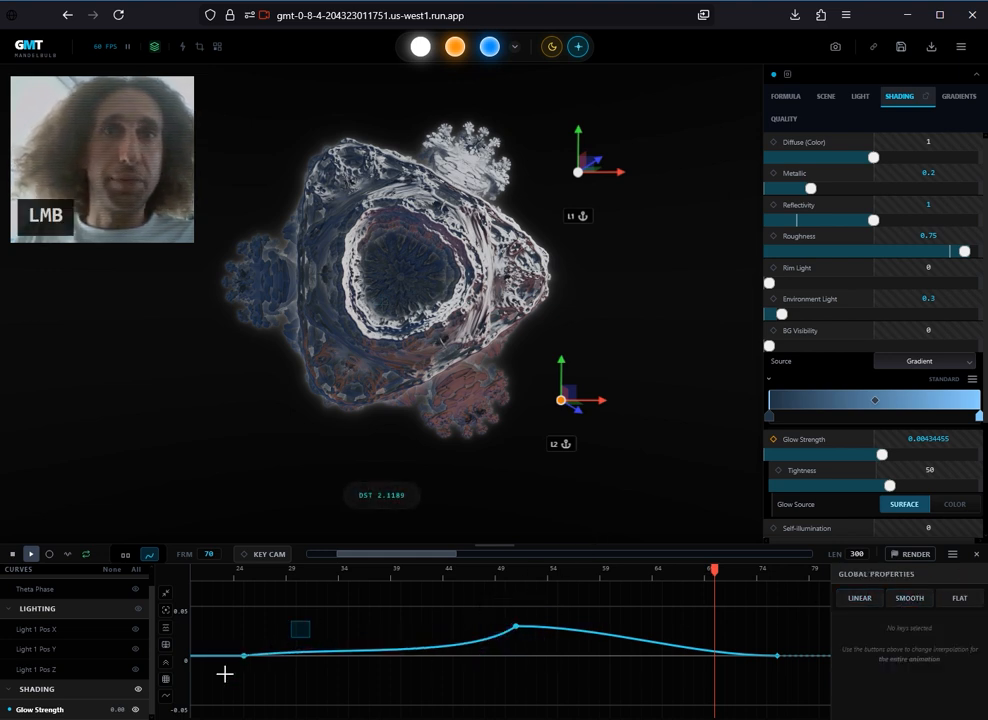
Reshape both tangents of the frame 51 Glow Strength key for a steeper rise into the peak and a quicker initial falloff.
click(515, 625)
drag(470, 658, 491, 663)
click(777, 656)
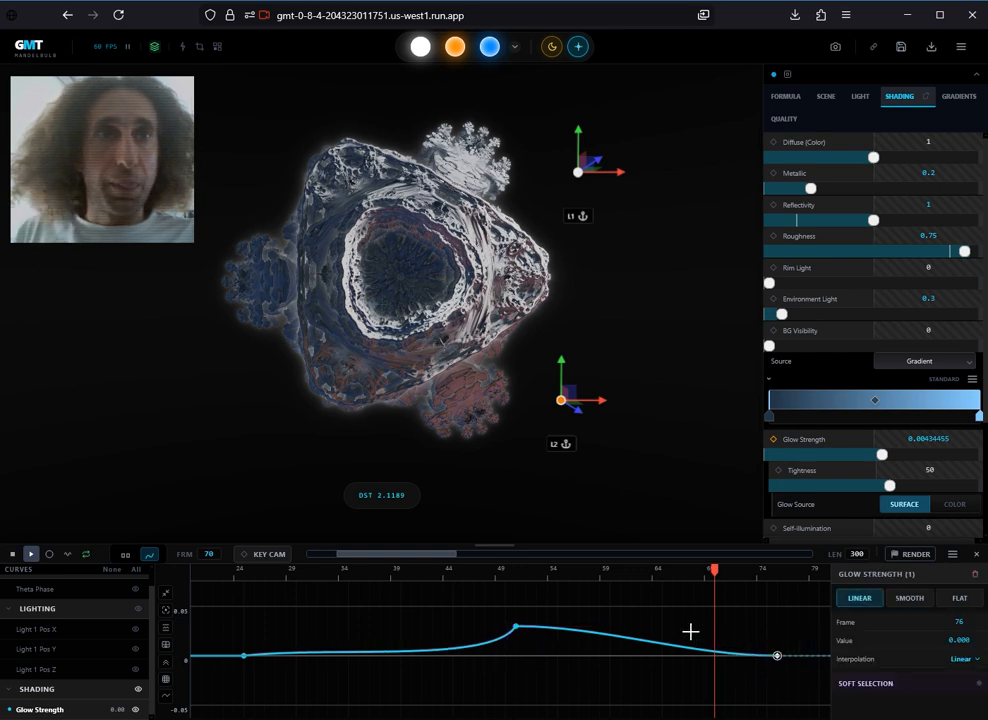
drag(566, 602, 489, 643)
mouse_move(600, 627)
mouse_down()
mouse_move(633, 635)
mouse_move(599, 643)
mouse_up()
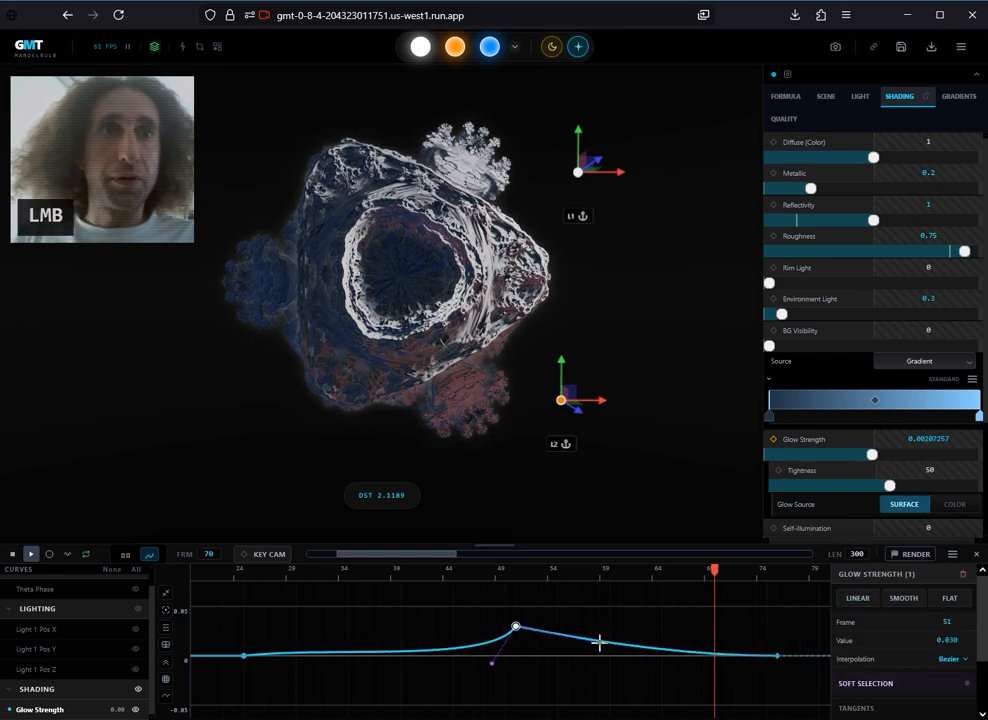
Play the animation from about frame 22 to review the reshaped glow pulse.
click(220, 569)
key(space)
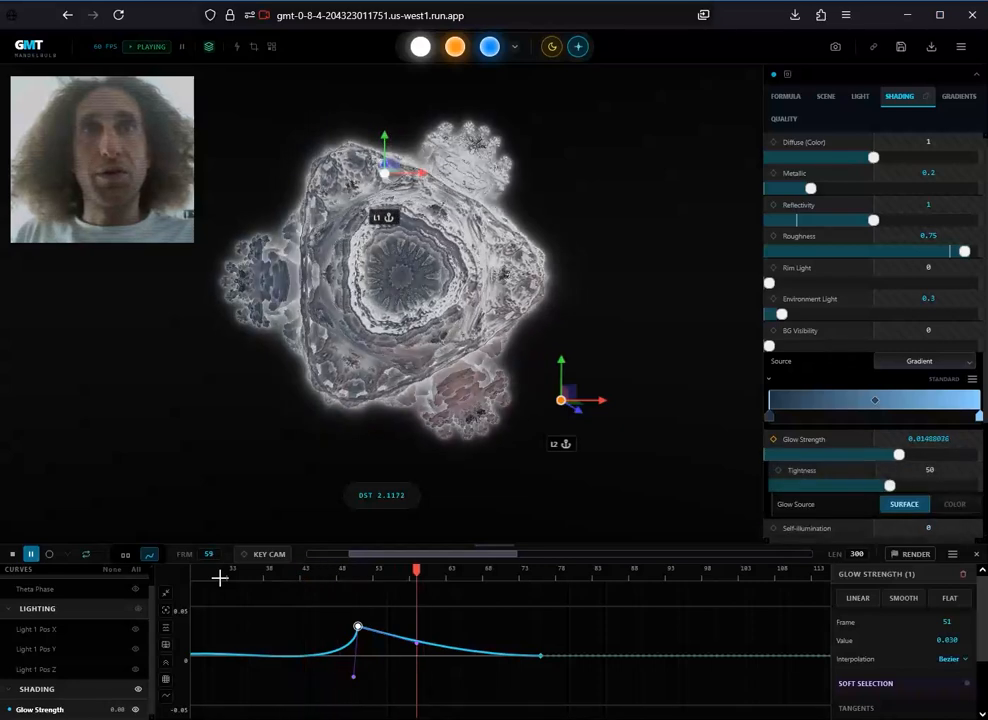
At the glow peak on frame 51, lower the glow Tightness to about 1.74.
click(357, 570)
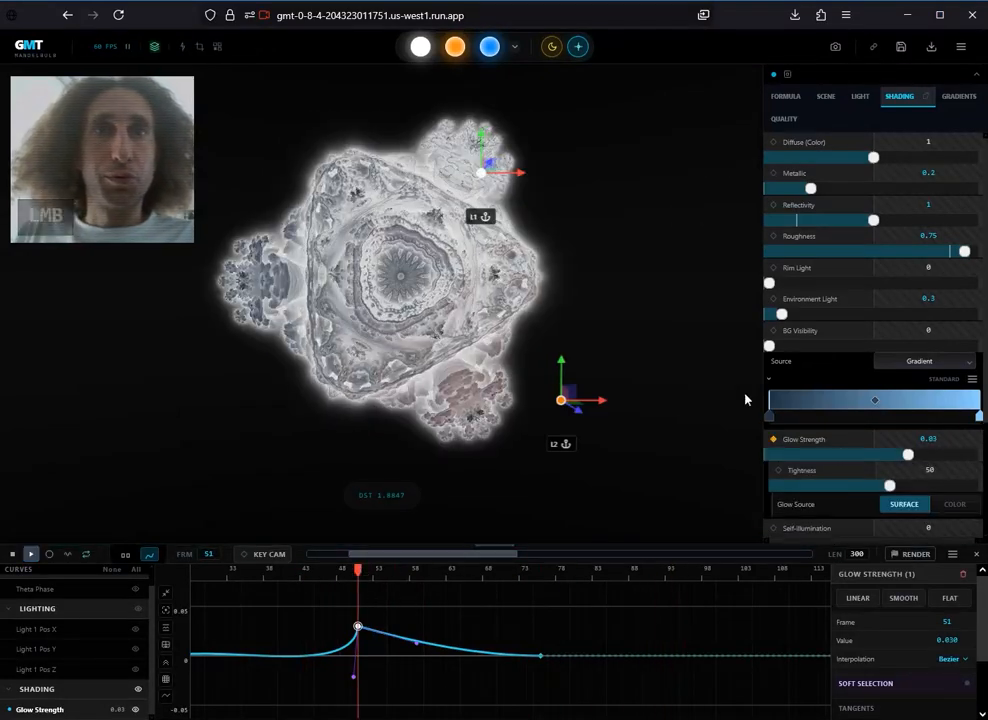
scroll(851, 386, down, 2)
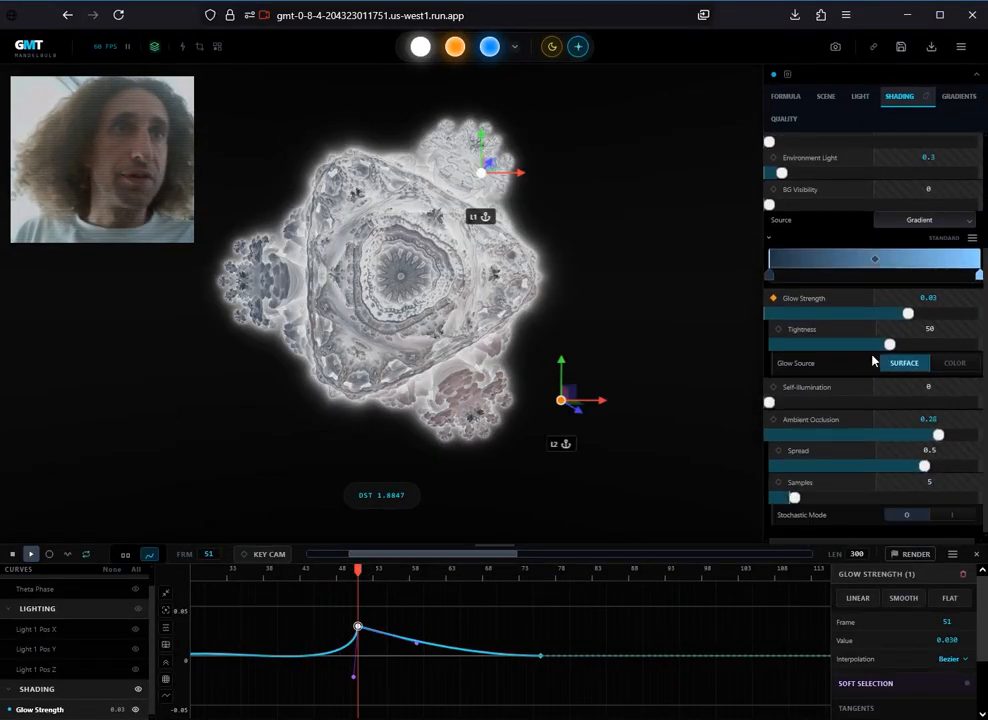
drag(889, 347, 791, 347)
Play the animation from frame 40 to review the wider glow, and stop at frame 92.
click(276, 568)
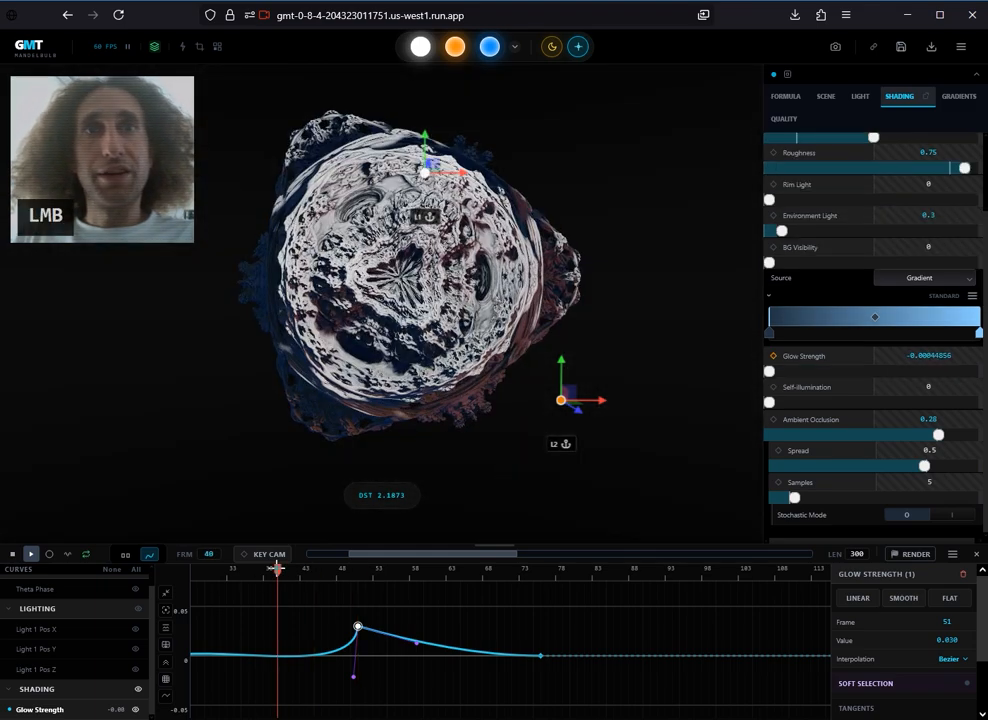
key(space)
key(space)
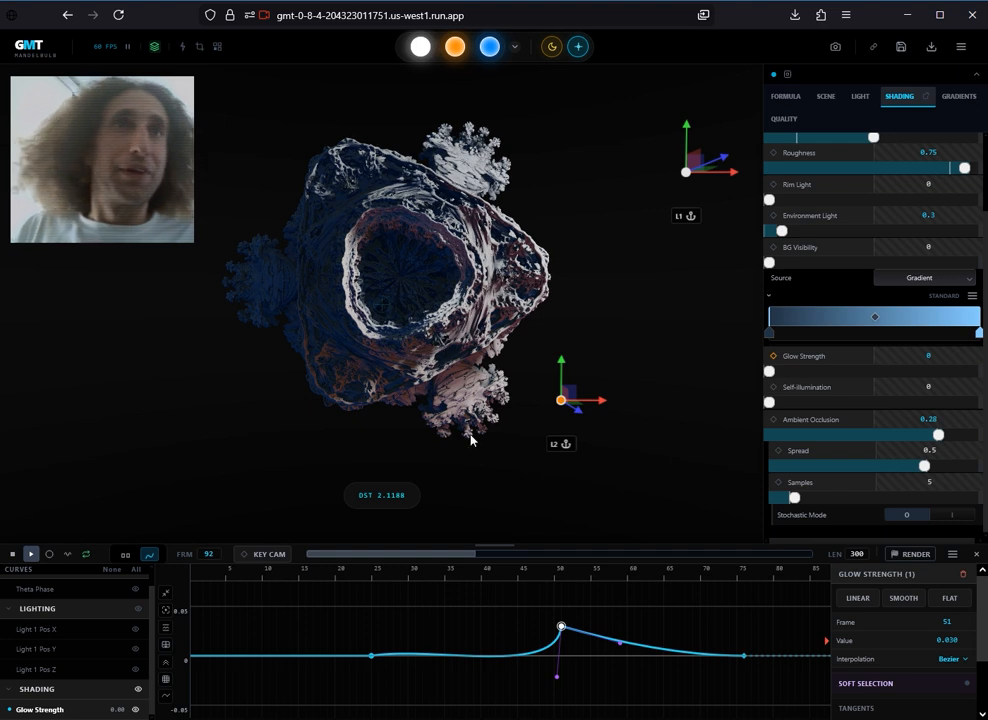
Fit the graph to all Glow Strength keys, frame only the keys at frames 51 and 76, and clear the selection.
click(169, 597)
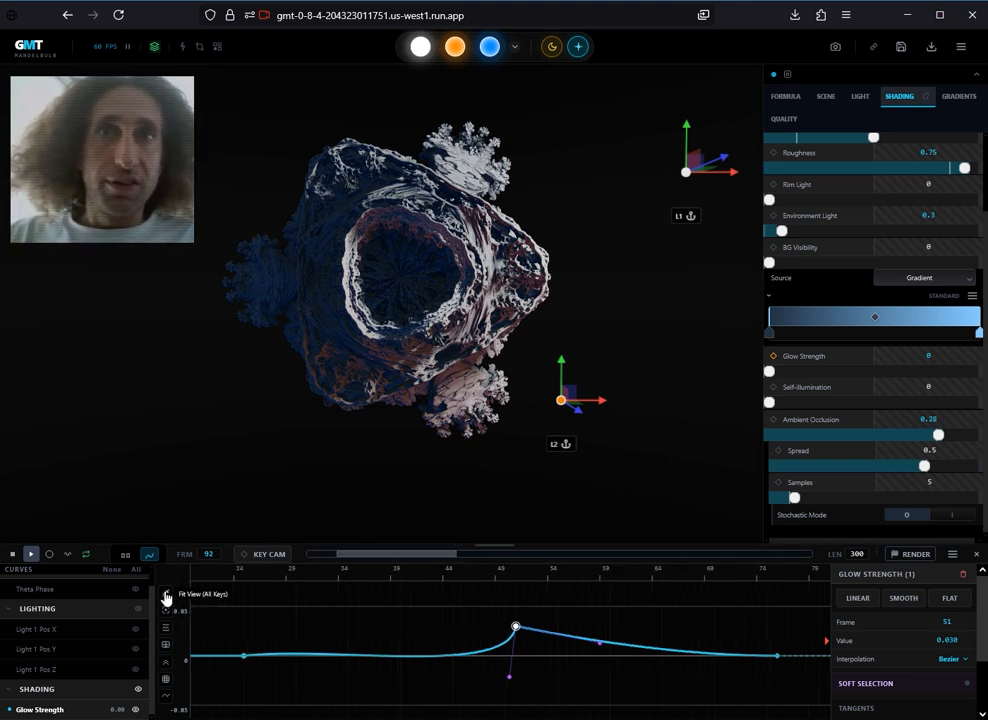
click(379, 641)
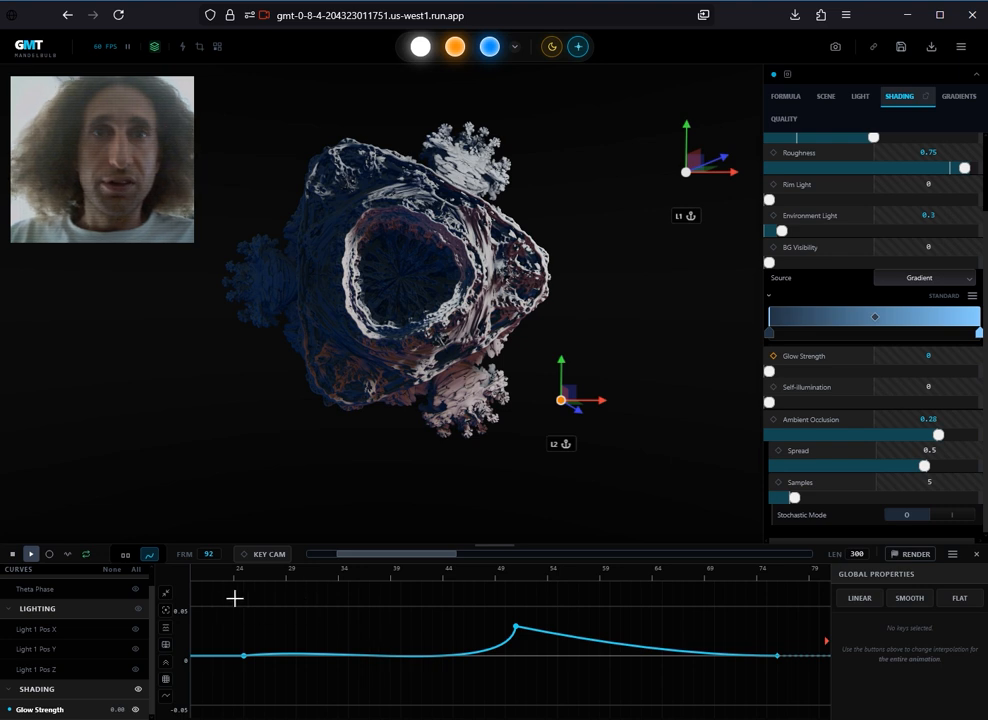
drag(439, 611, 796, 697)
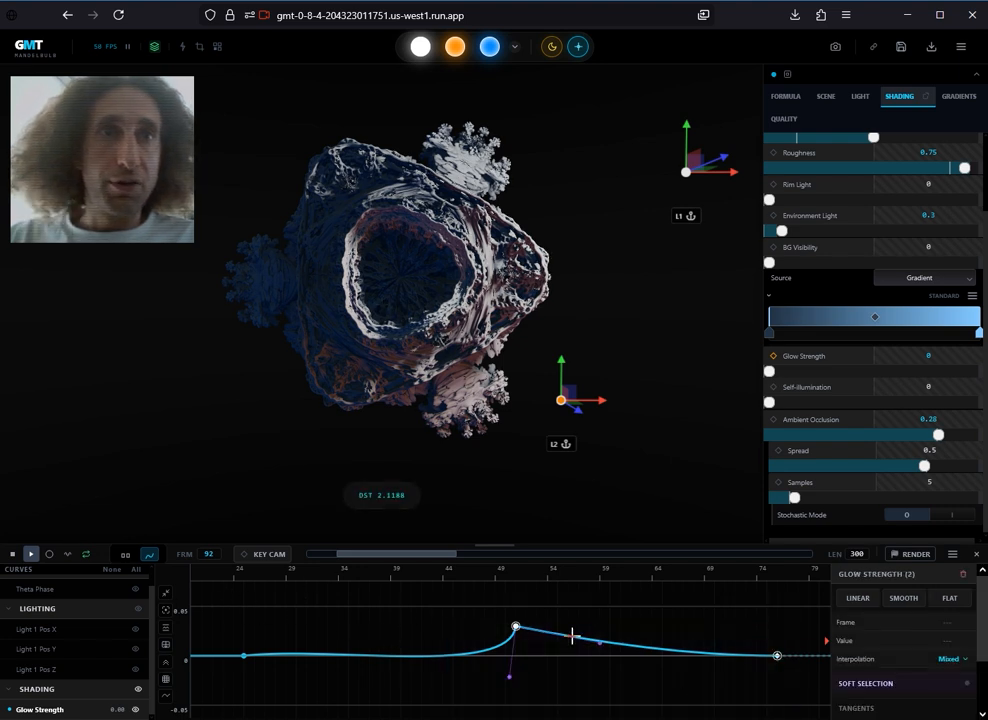
click(168, 618)
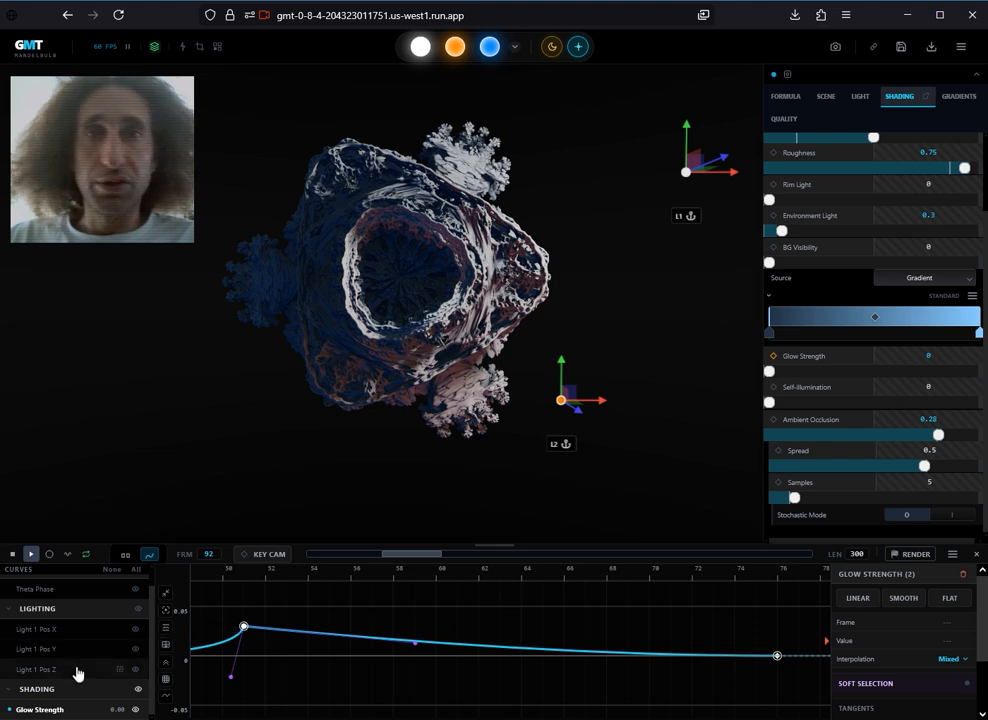
click(293, 600)
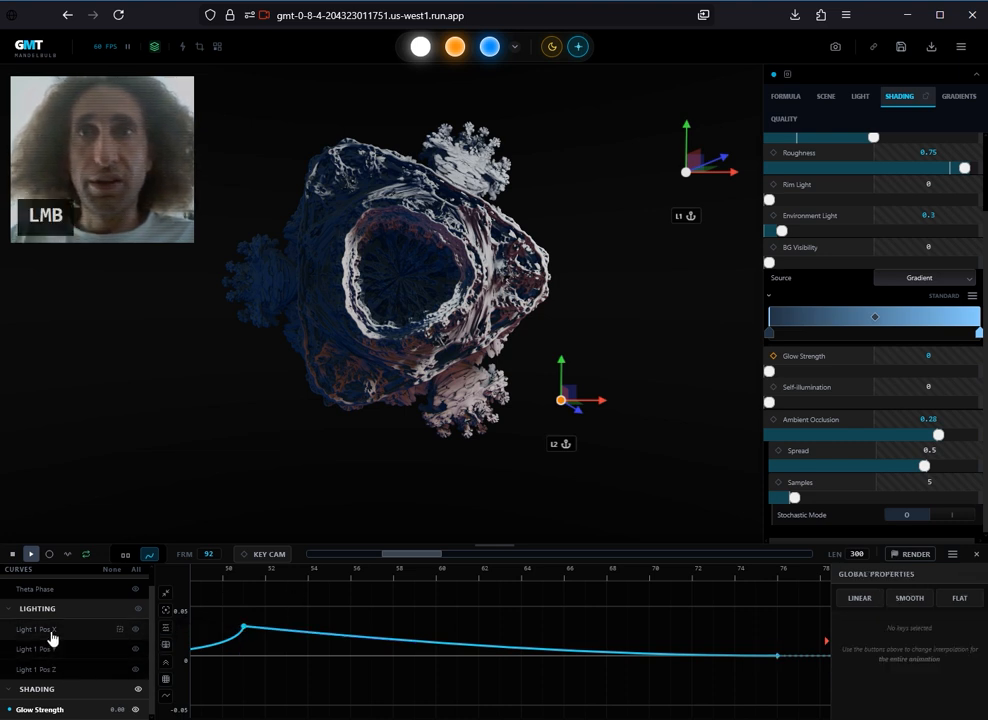
Display the Light 1 Pos X and Glow Strength curves together and normalize them to a common 0–1 range.
click(52, 638)
ctrl+click(44, 709)
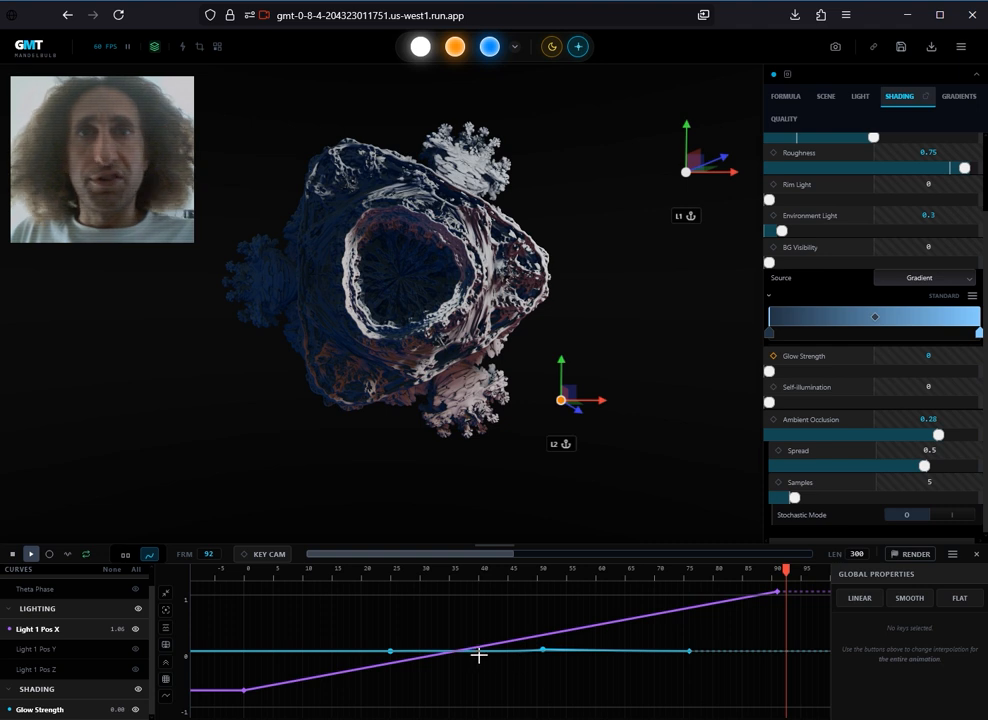
click(166, 632)
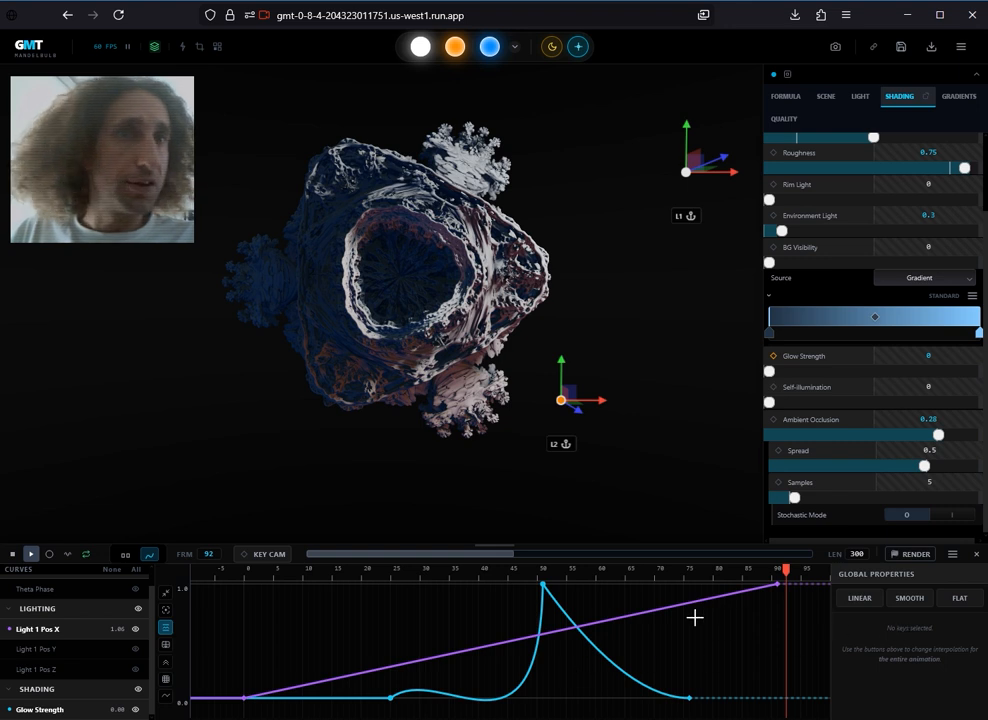
Flatten the outgoing tangent of the frame 25 Glow Strength key and shorten the frame 51 key's incoming tangent to remove the dip below zero.
click(390, 697)
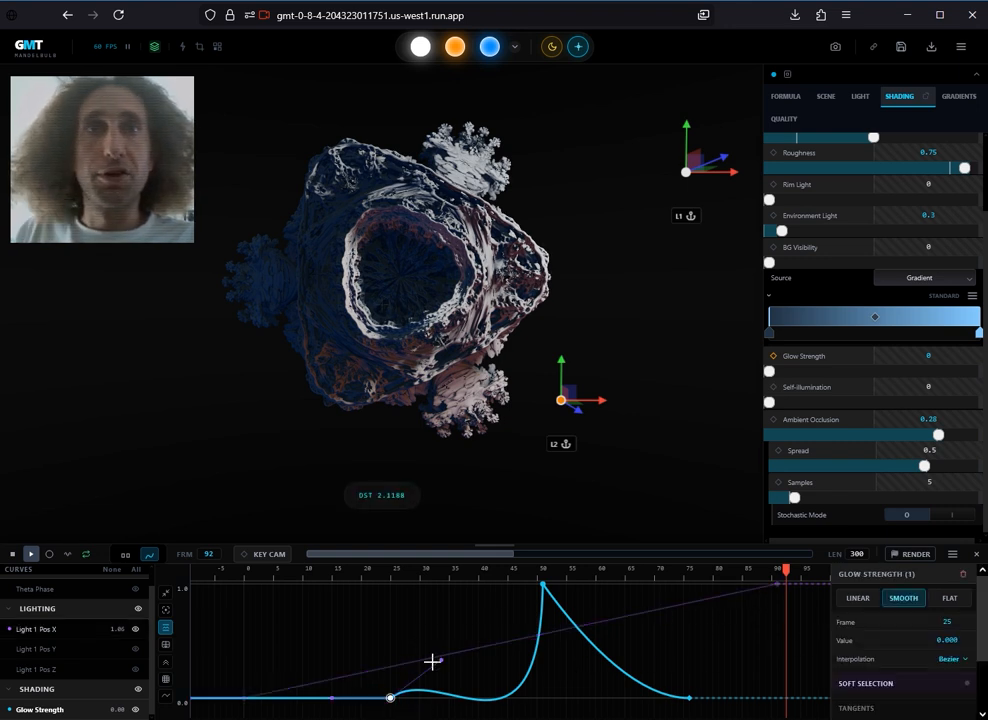
drag(443, 658, 456, 695)
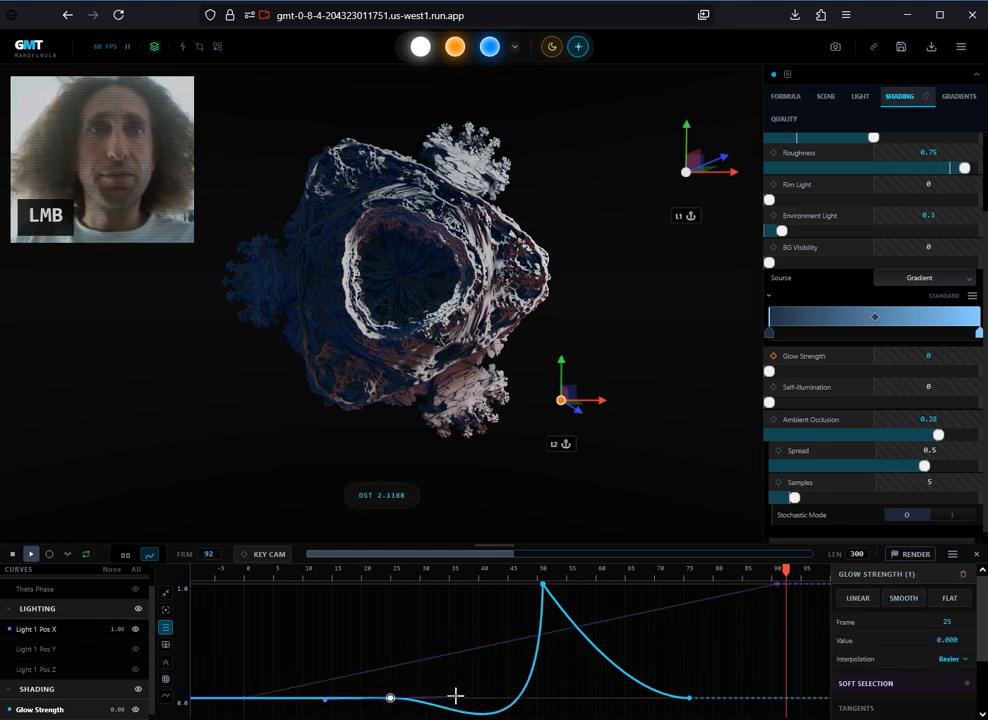
click(542, 586)
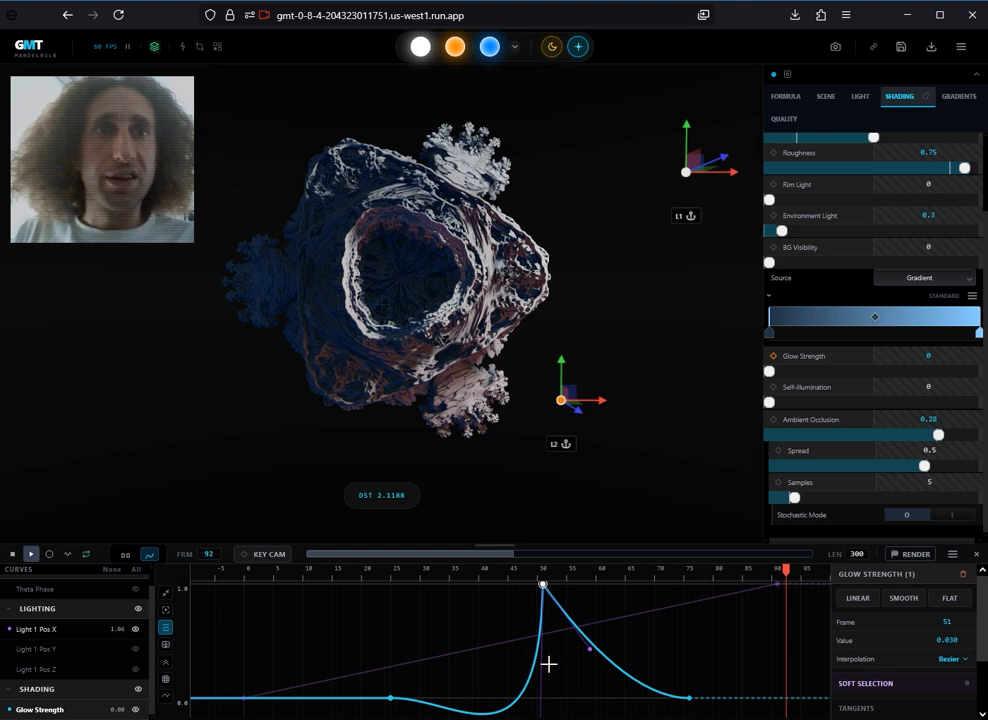
alt+right_drag(547, 663, 554, 708)
alt+middle_drag(554, 701, 556, 688)
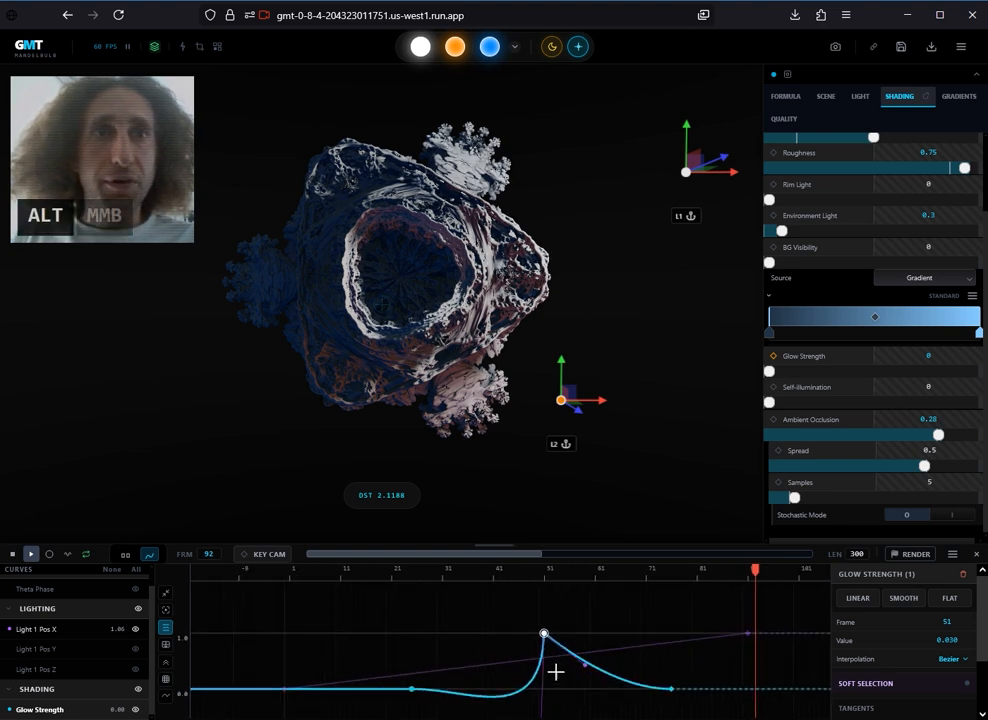
mouse_move(556, 672)
alt+mouse_down()
mouse_move(567, 632)
mouse_move(546, 651)
alt+mouse_up()
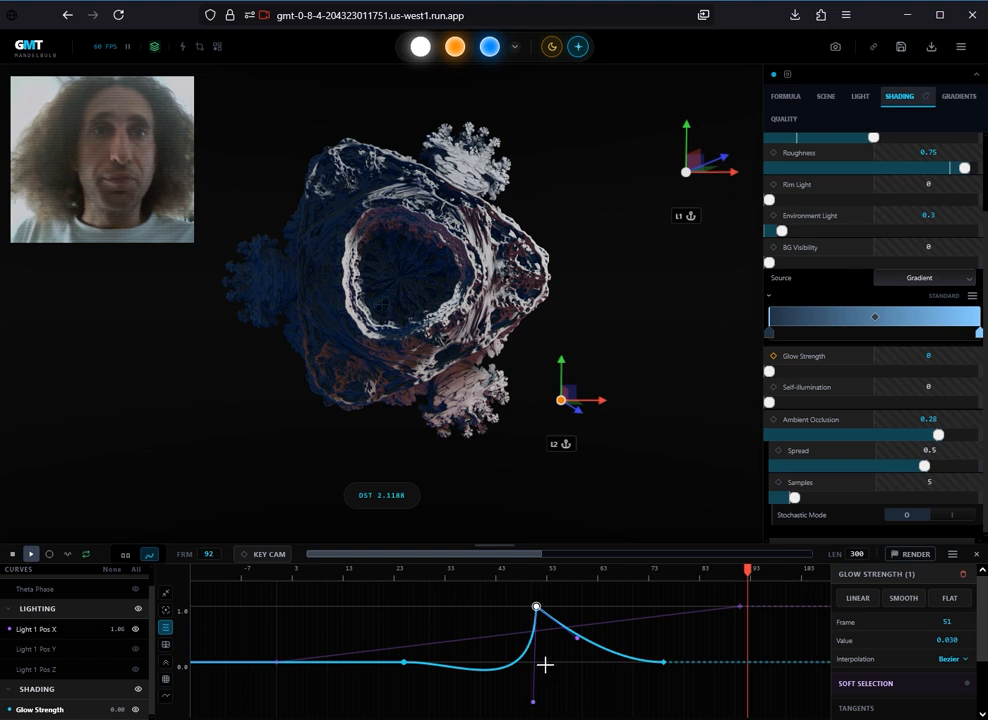
key(alt)
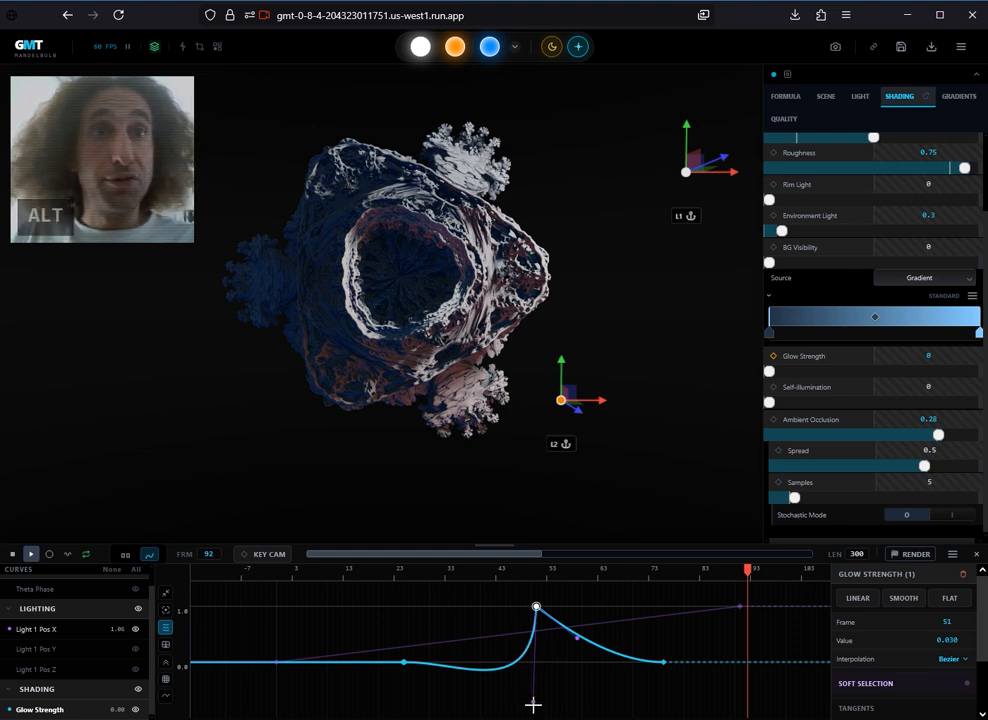
click(534, 623)
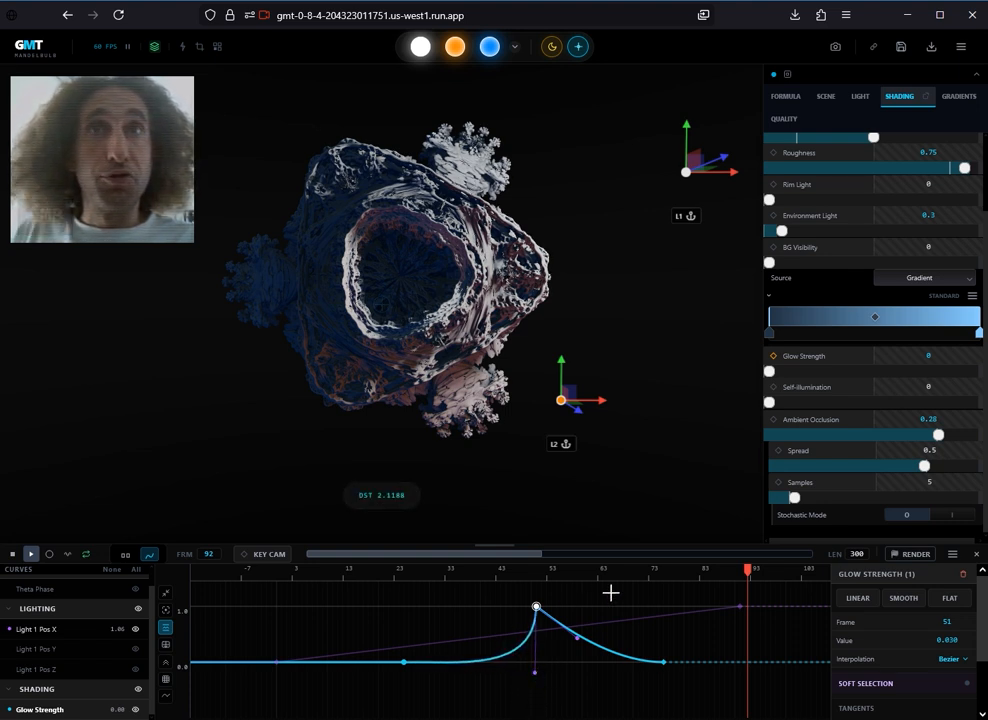
Pan and rescale the graph view so the timeline starts at frame 0 and shows both curves in full.
alt+drag(567, 657, 520, 629)
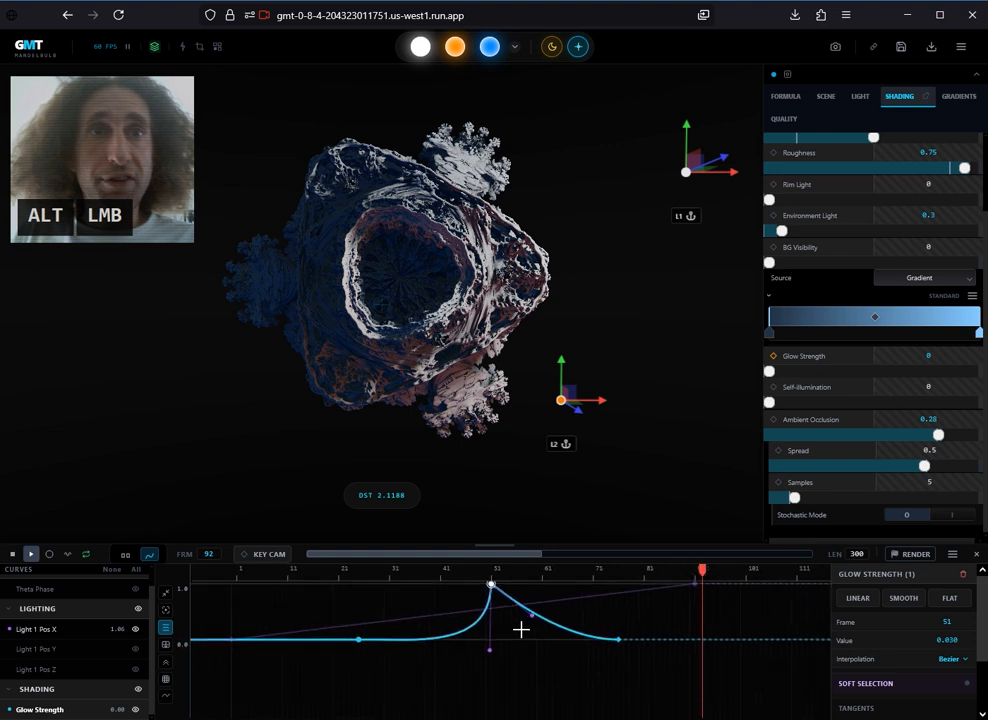
alt+right_drag(520, 629, 540, 589)
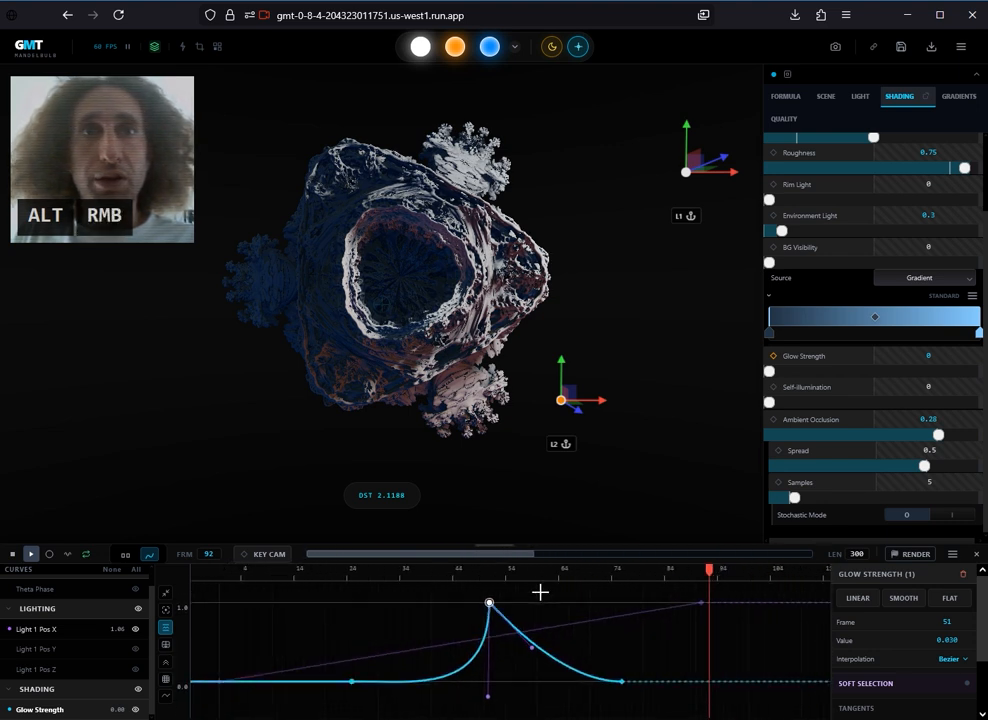
scroll(520, 553, up, 5)
scroll(520, 553, down, 4)
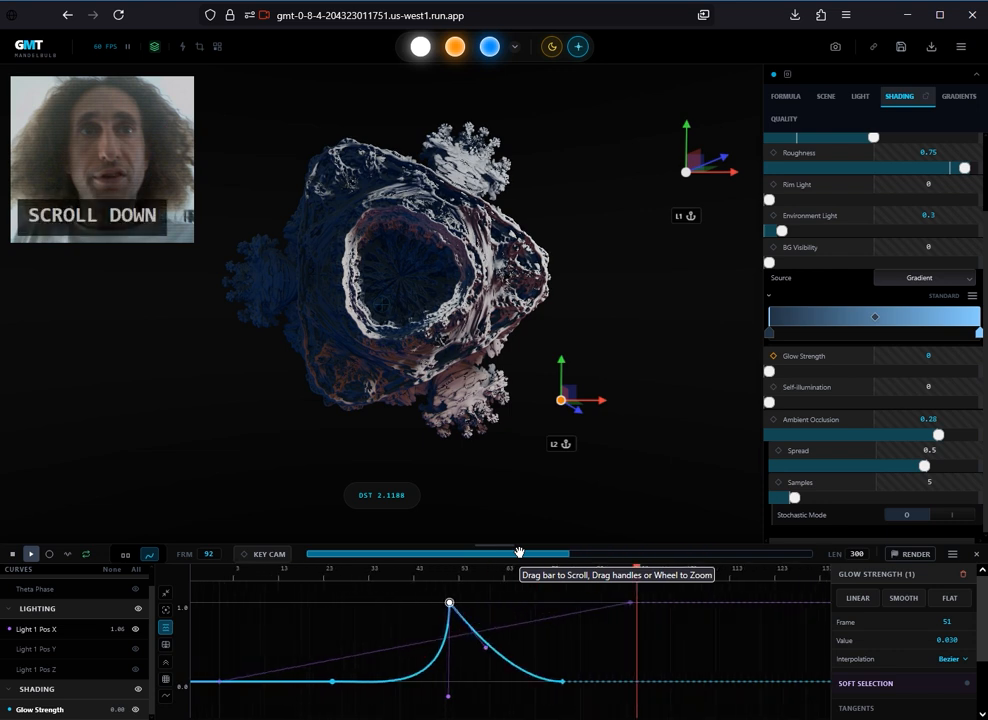
drag(522, 555, 427, 553)
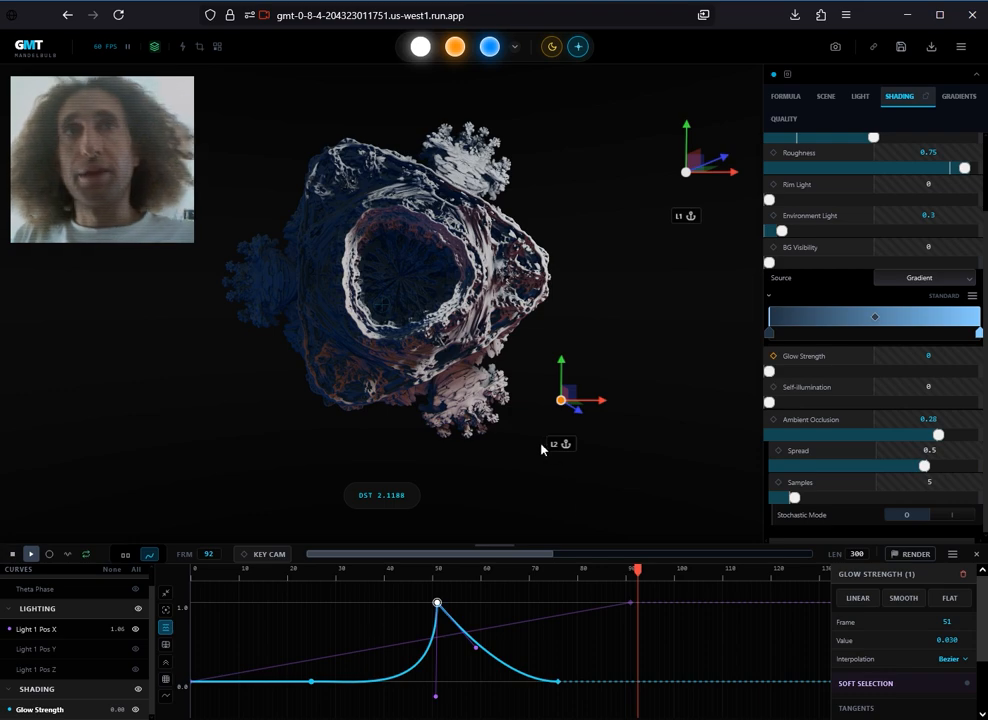
Key the camera at frame 0, and key it again at frame 49 zoomed in on the fractal.
drag(513, 577, 161, 578)
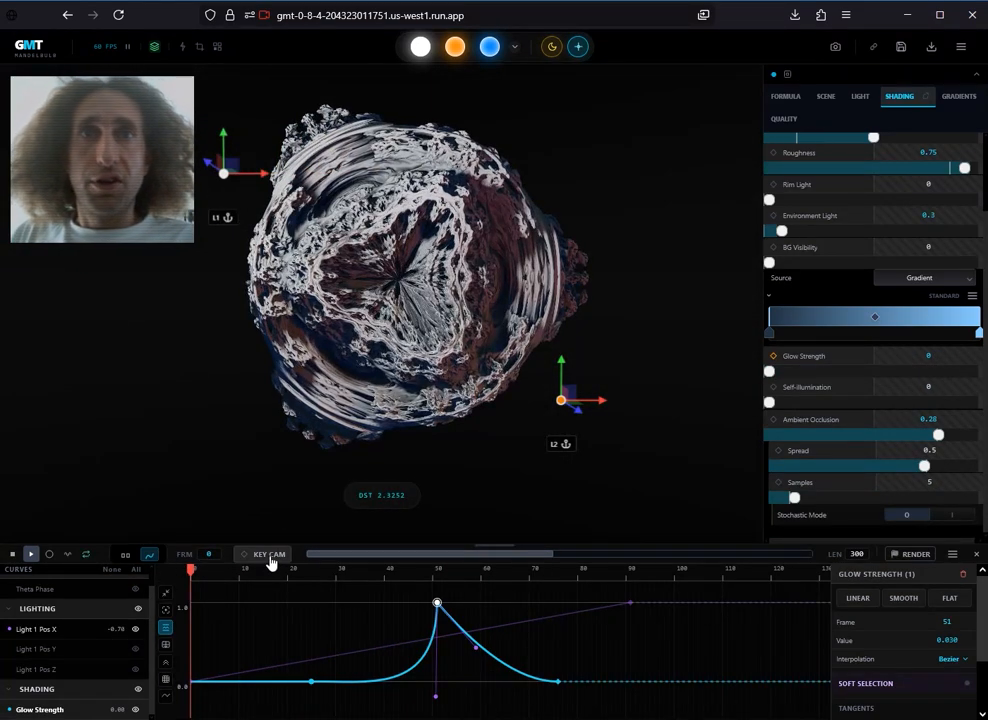
drag(190, 569, 427, 569)
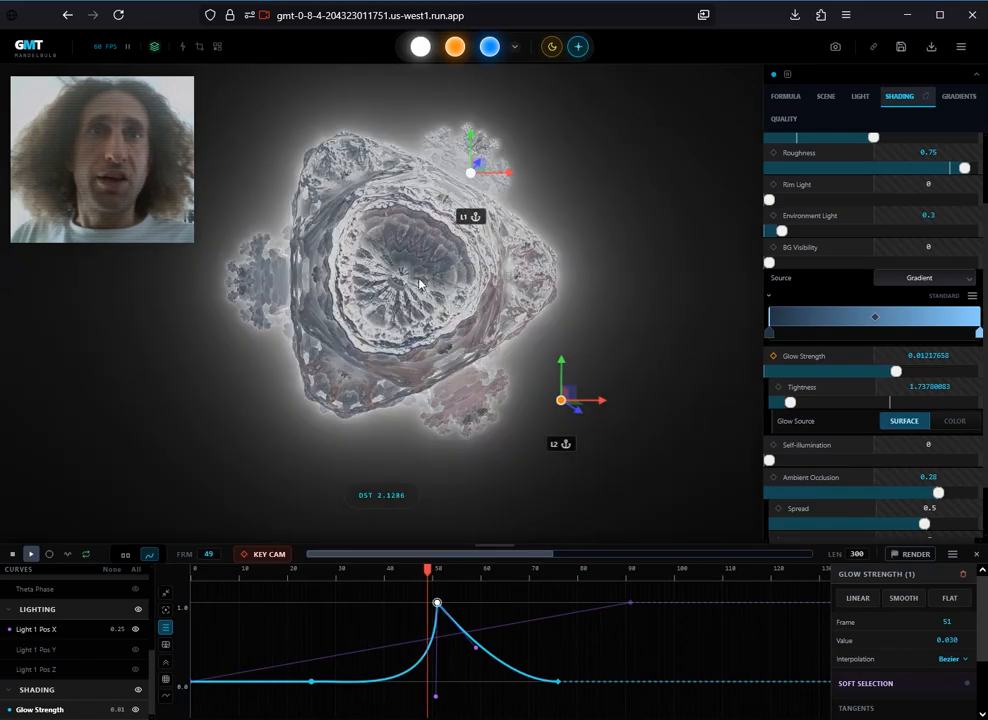
scroll(419, 284, up, 5)
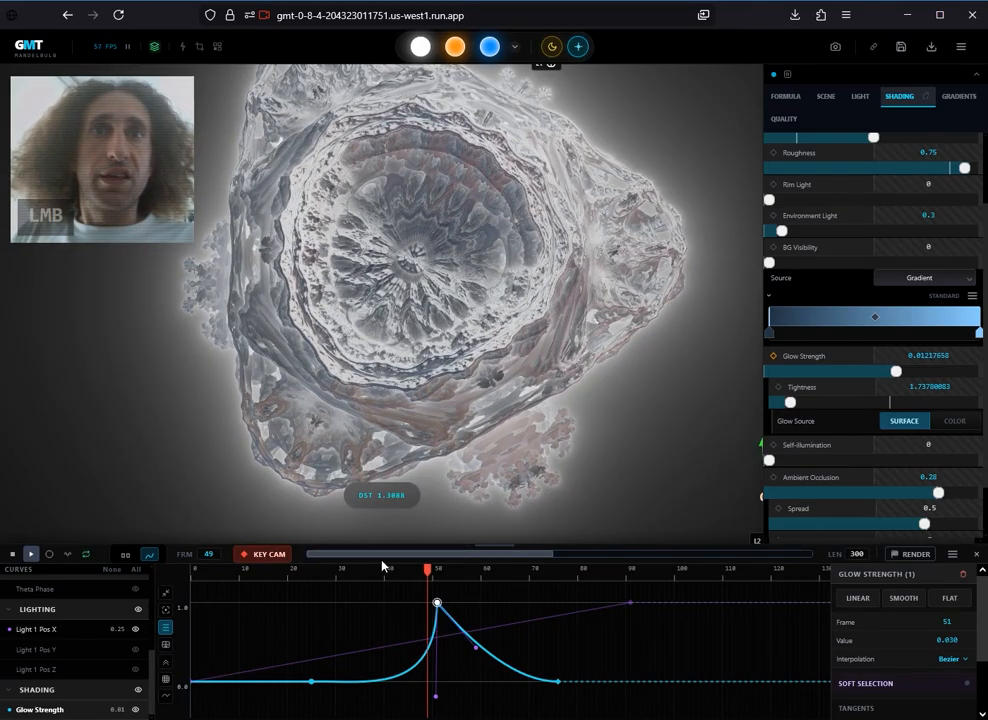
Return to frame 0, show the keyframe tracks and undo the camera keyframes.
mouse_move(420, 569)
mouse_down()
mouse_move(214, 569)
mouse_move(456, 565)
mouse_move(180, 545)
mouse_up()
key(ctrl)
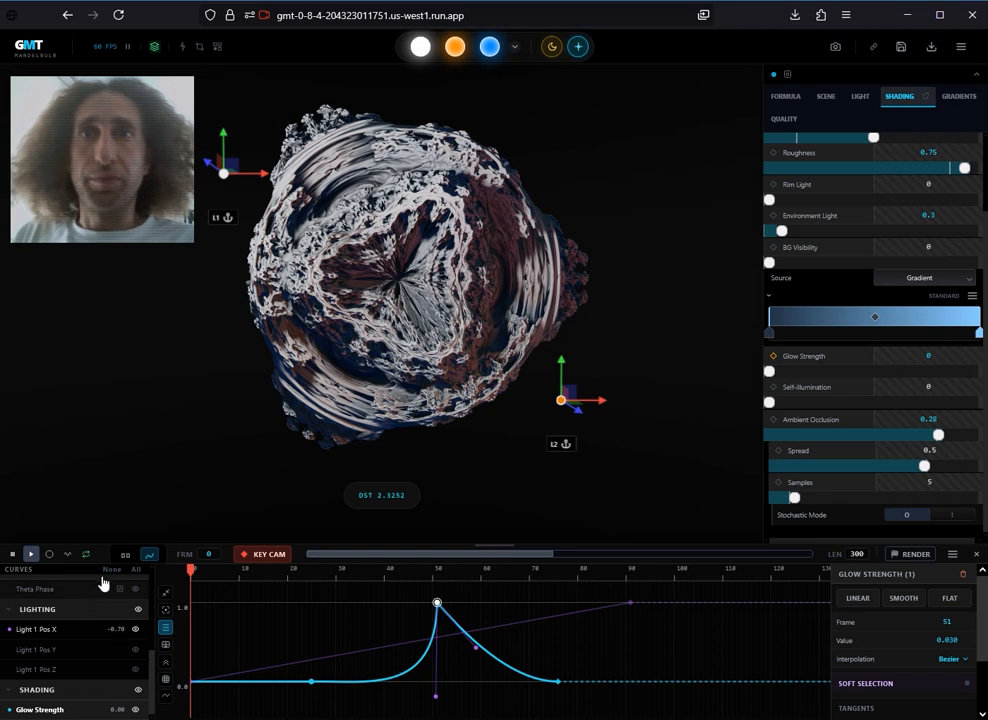
click(124, 555)
key(ctrl)
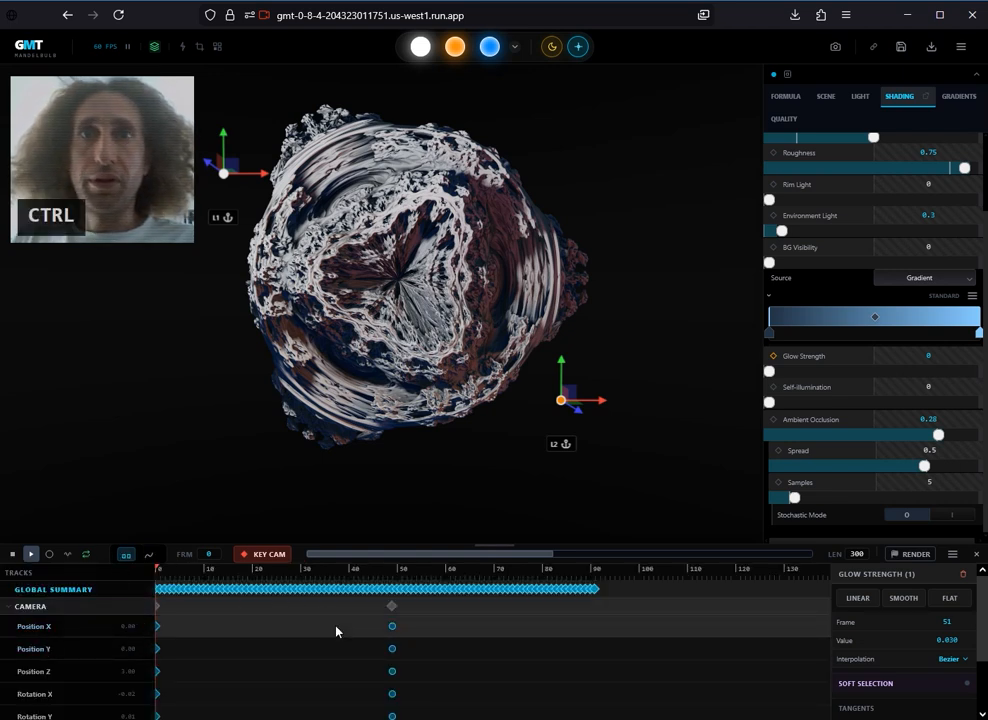
key(ctrl+z)
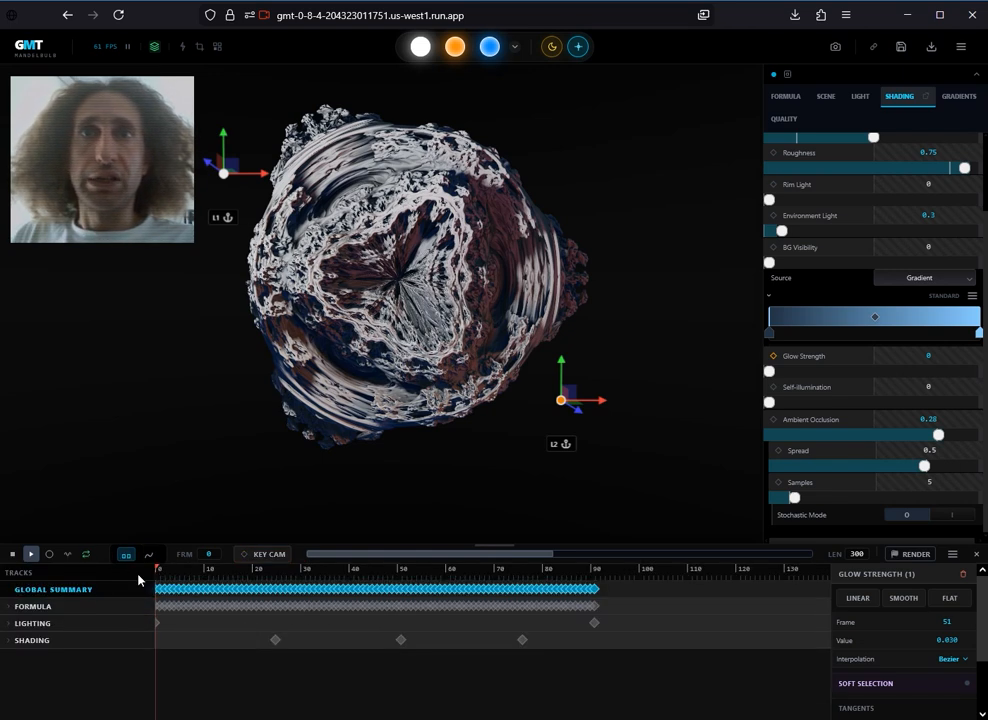
Key the camera at frame 0 and record a live fly-in toward the fractal's centre during playback, stopping past frame 170.
click(262, 554)
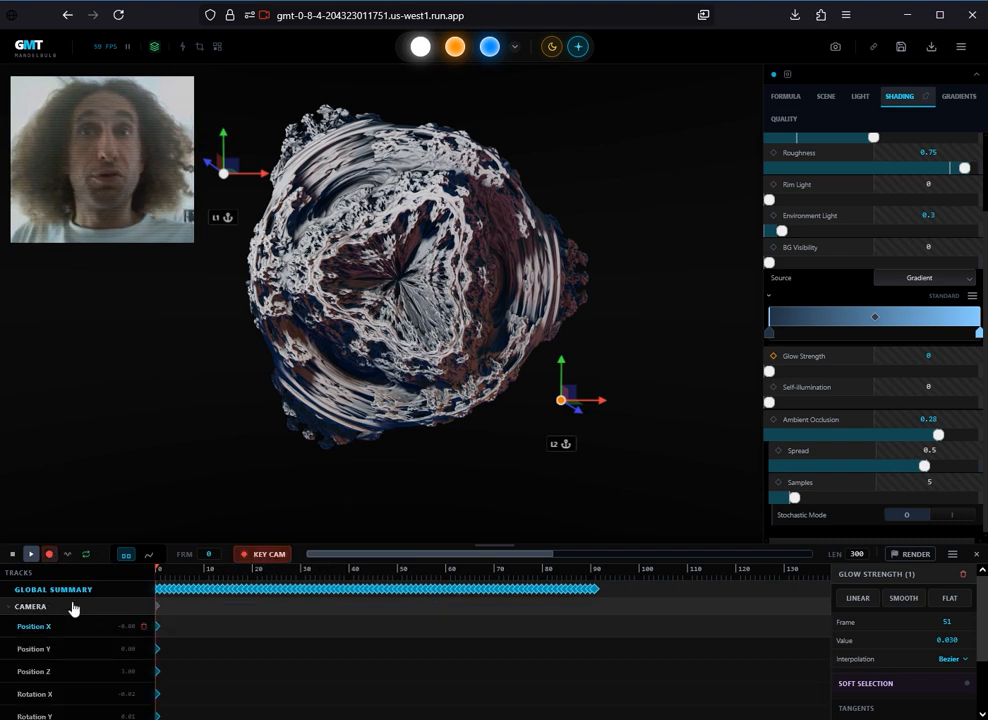
drag(295, 281, 299, 503)
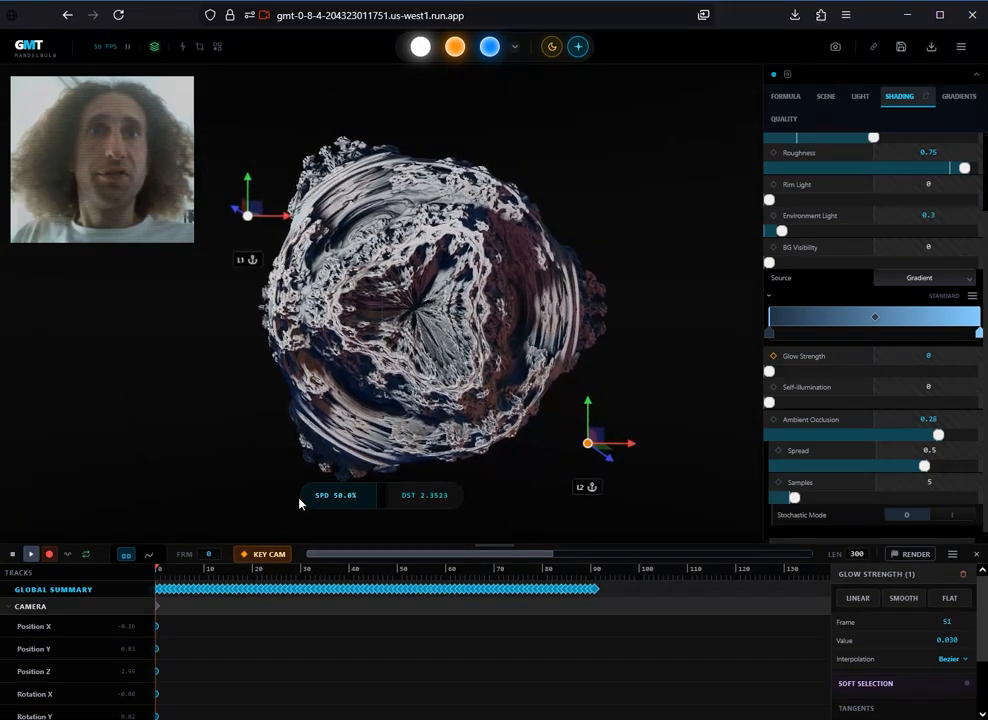
click(32, 556)
key(w)
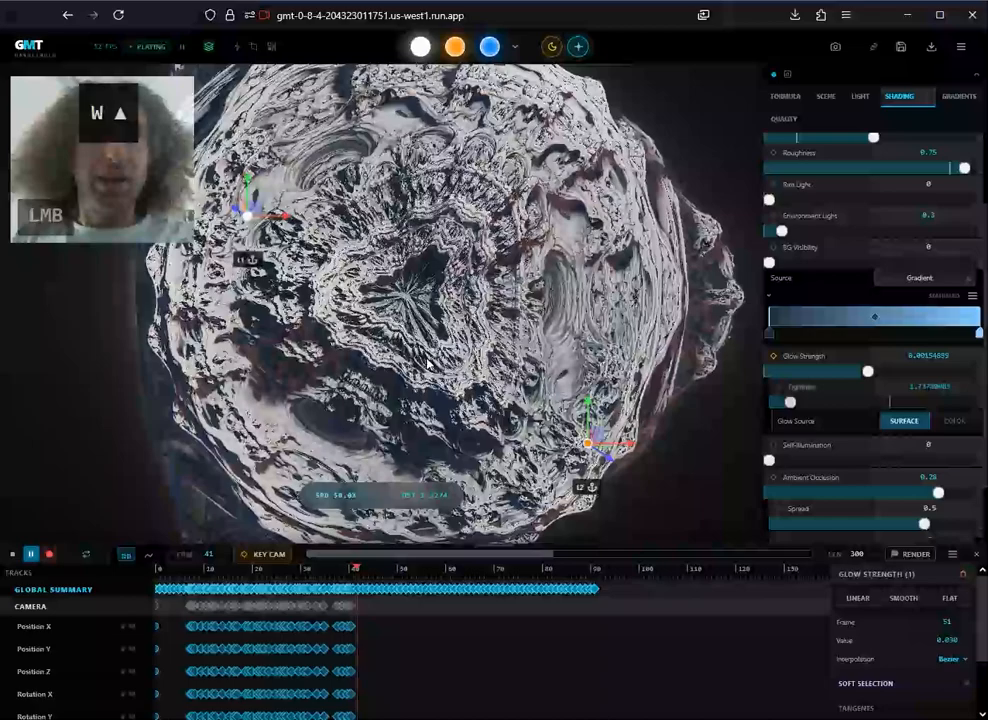
drag(426, 363, 274, 518)
key(d)
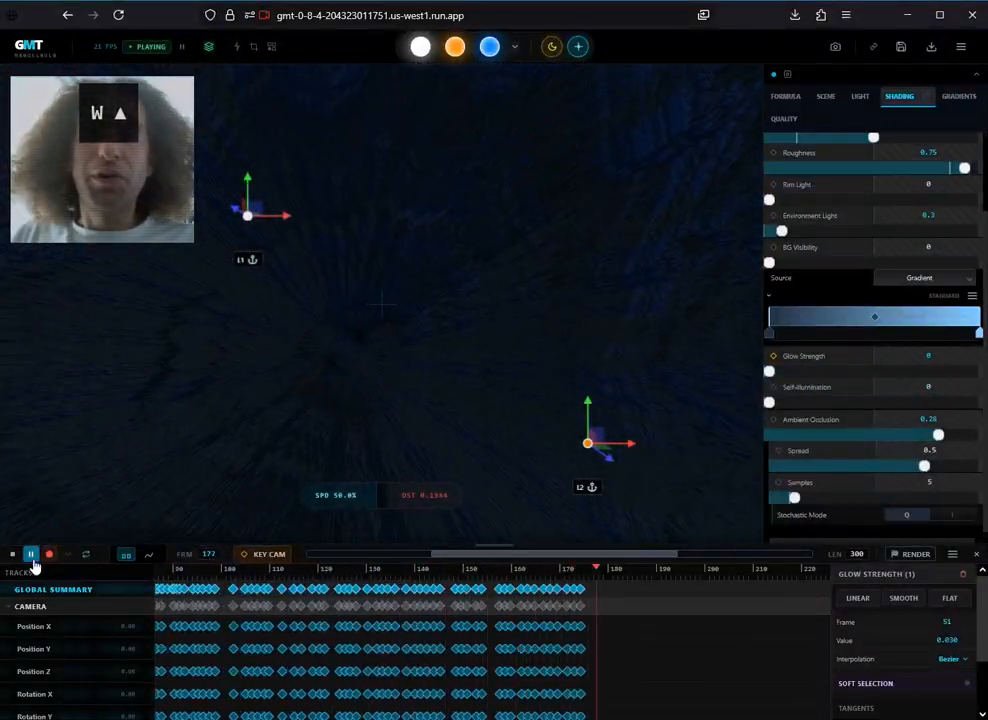
click(13, 554)
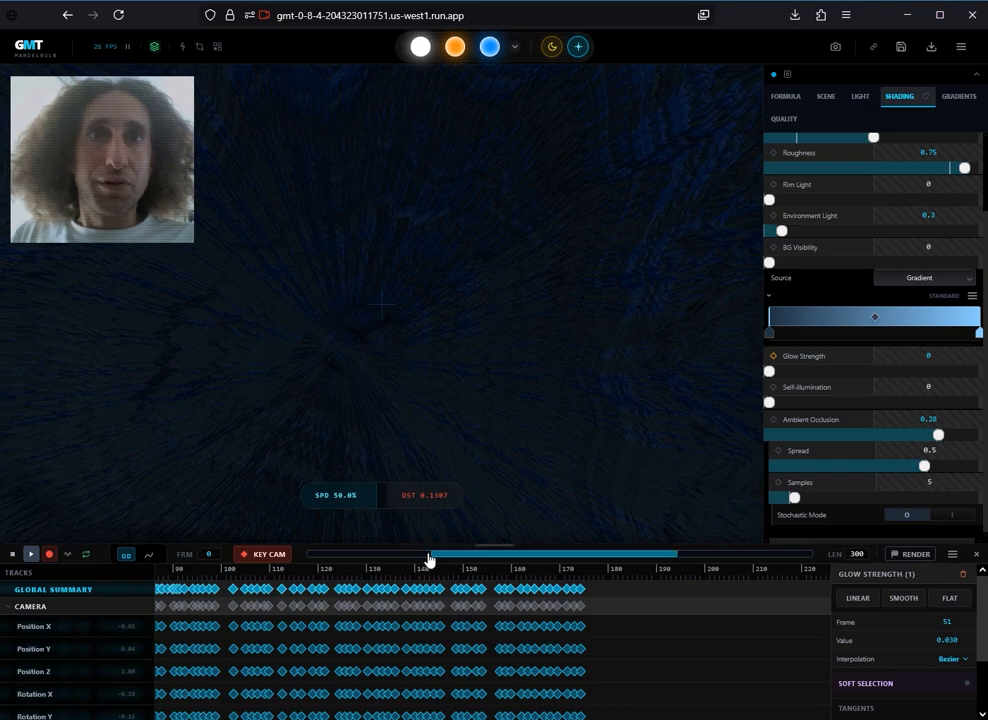
Scrub the recorded move back to frame 0 with the whole timeline in view, and hide the light gizmos.
drag(430, 554, 192, 567)
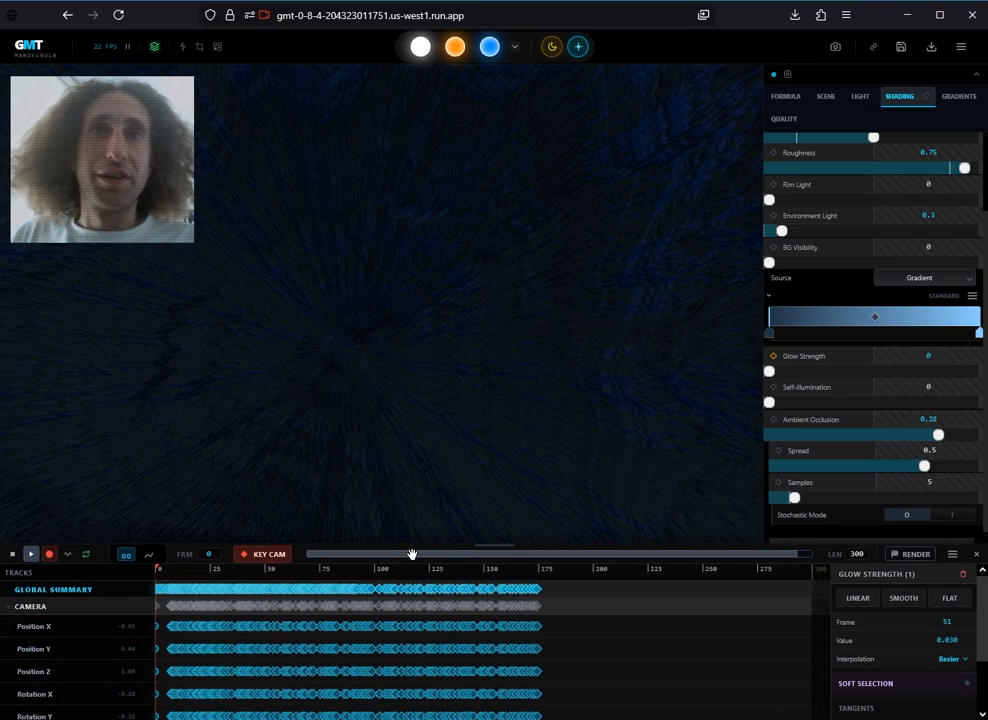
drag(347, 571, 148, 572)
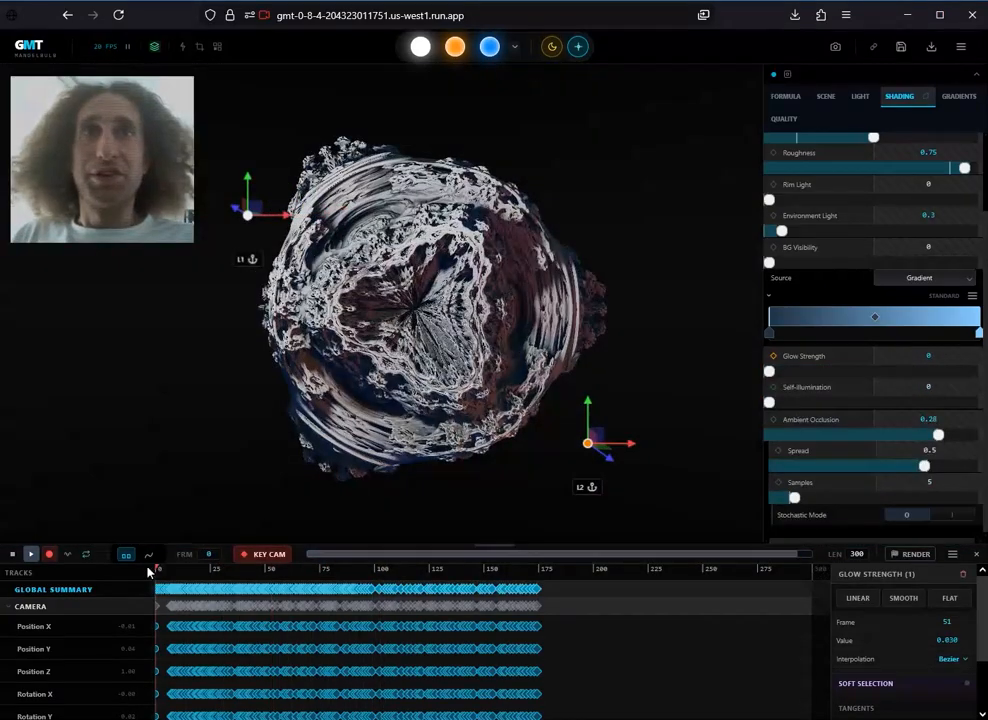
click(562, 108)
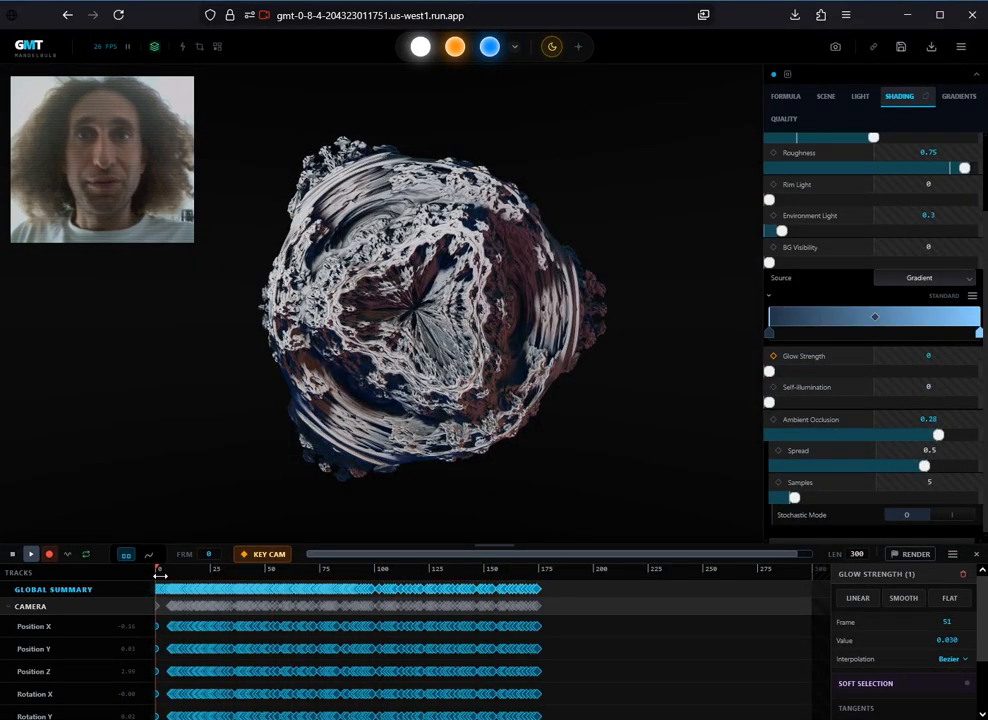
Select all keys of the six camera tracks, Position X through Rotation Z, and display them as curves.
click(37, 627)
scroll(57, 653, down, 2)
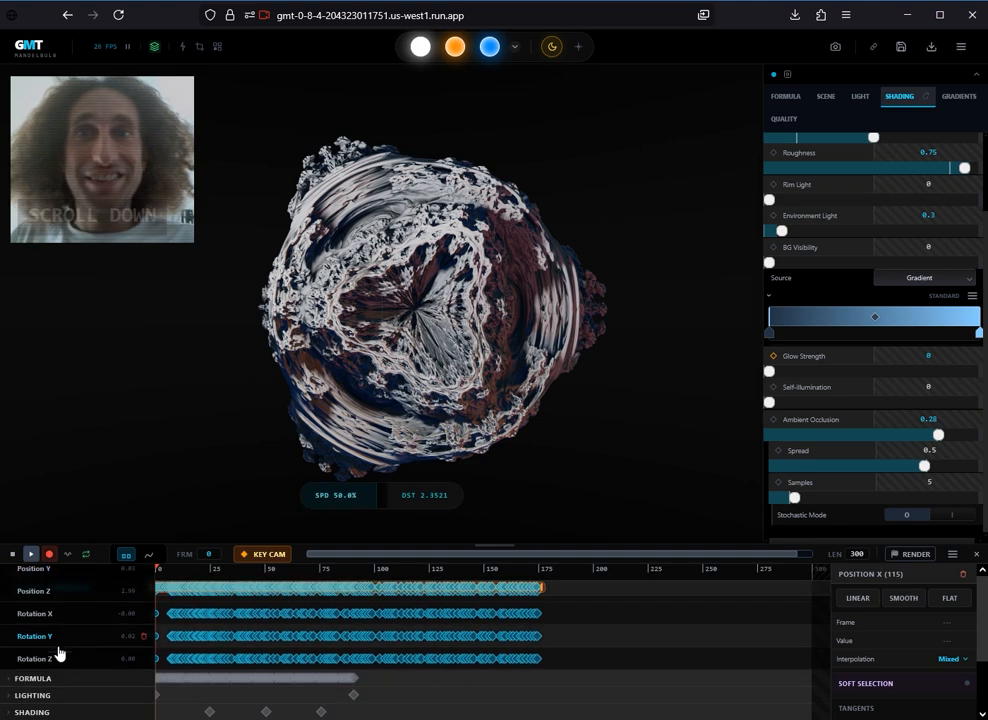
shift+click(55, 660)
scroll(66, 633, up, 3)
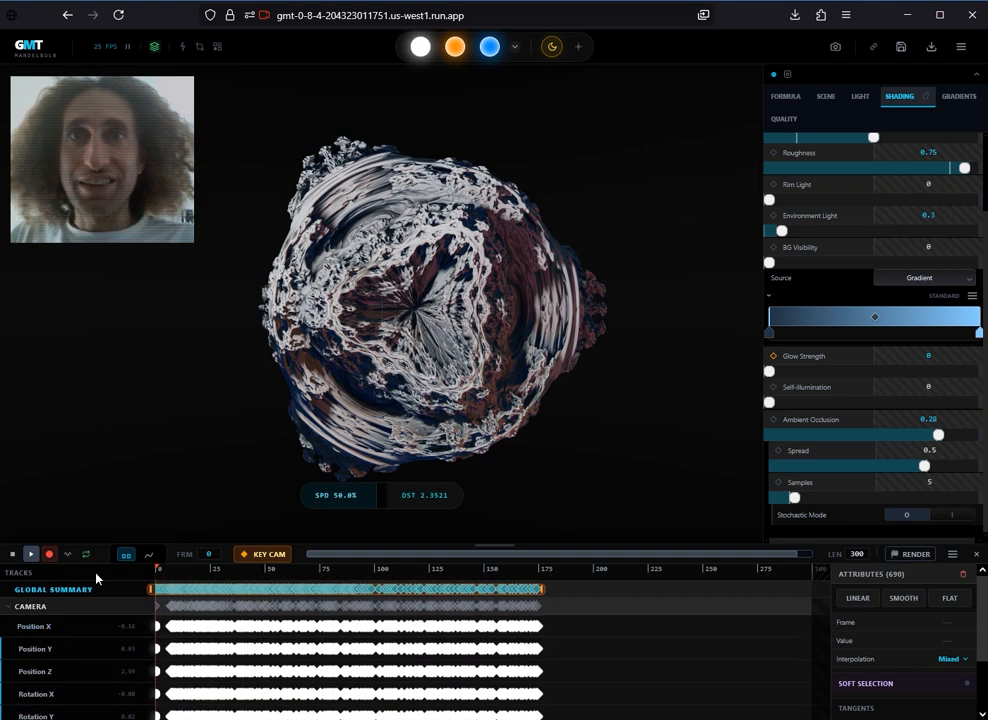
click(148, 555)
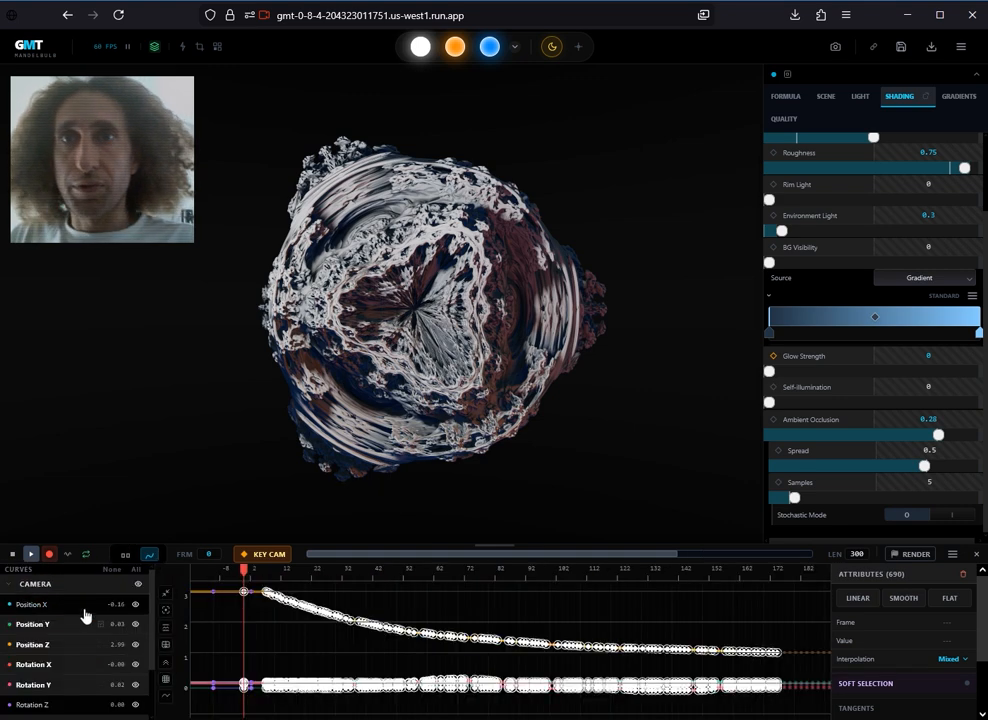
shift+click(49, 704)
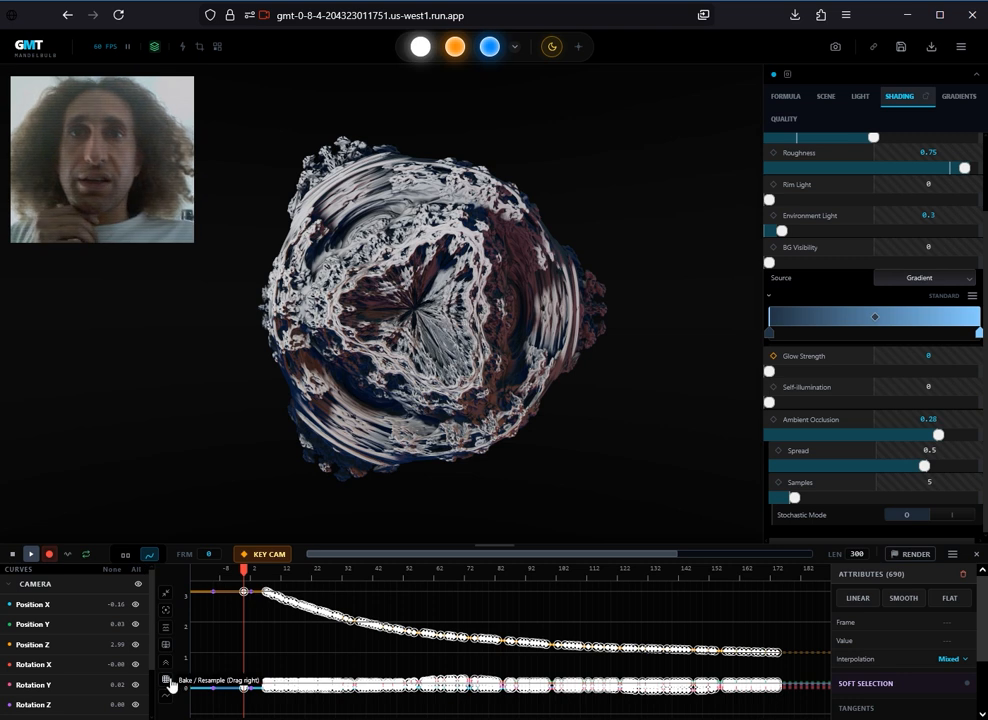
Bake the selected camera curves and smooth them with a constrained smooth of about 5.9, then review the camera move.
drag(167, 681, 228, 619)
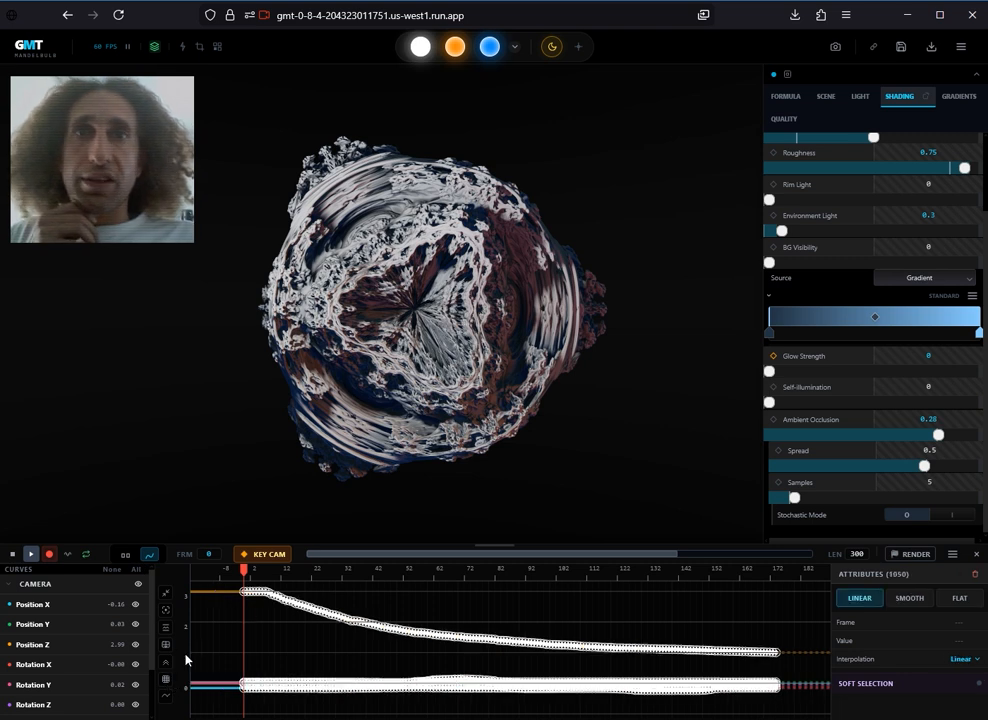
drag(168, 707, 211, 690)
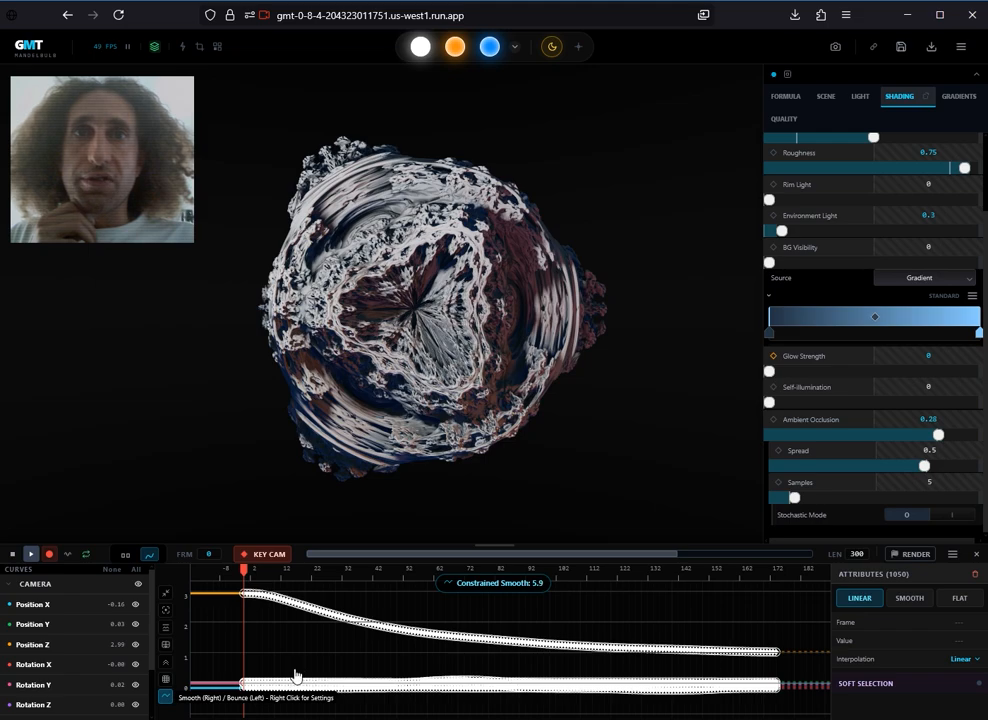
click(249, 570)
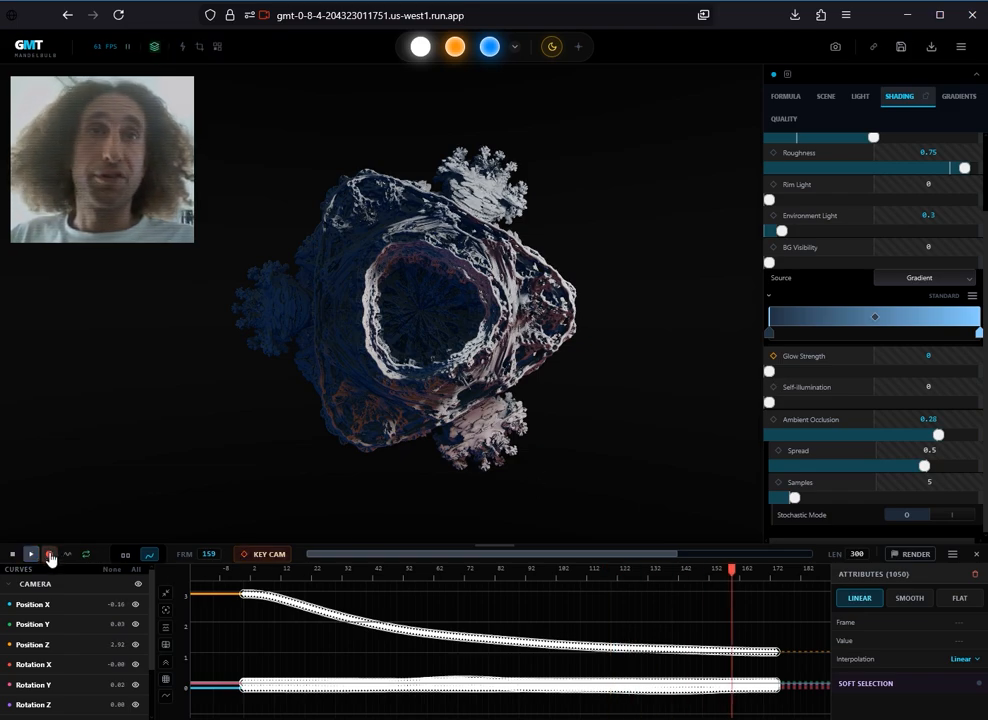
mouse_move(196, 571)
mouse_down()
mouse_move(254, 569)
mouse_move(200, 569)
mouse_up()
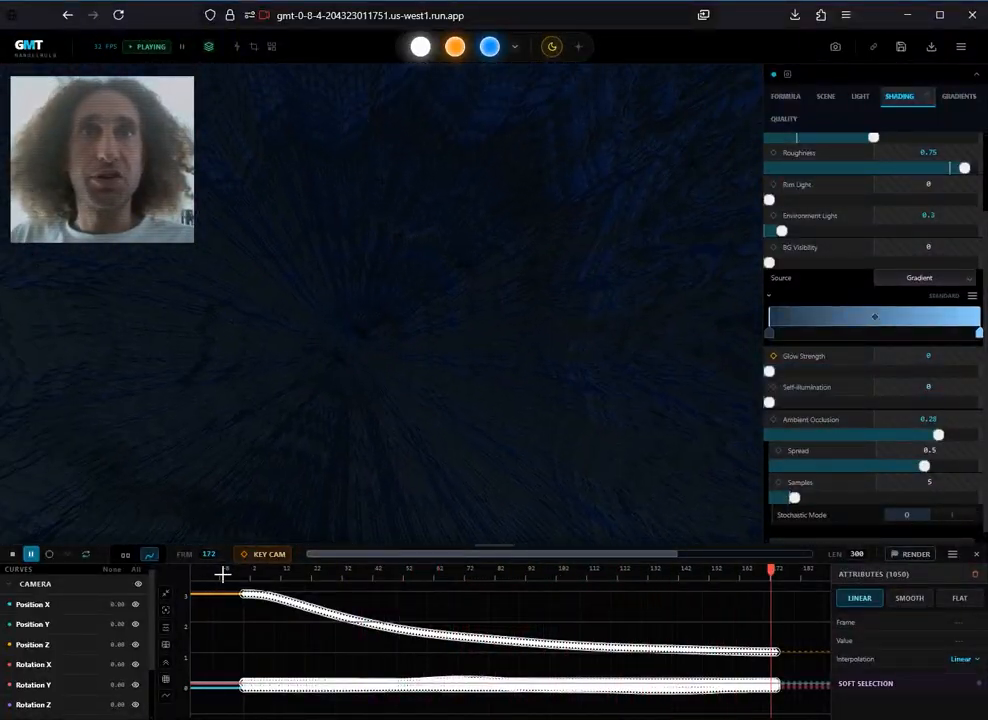
drag(762, 576, 237, 594)
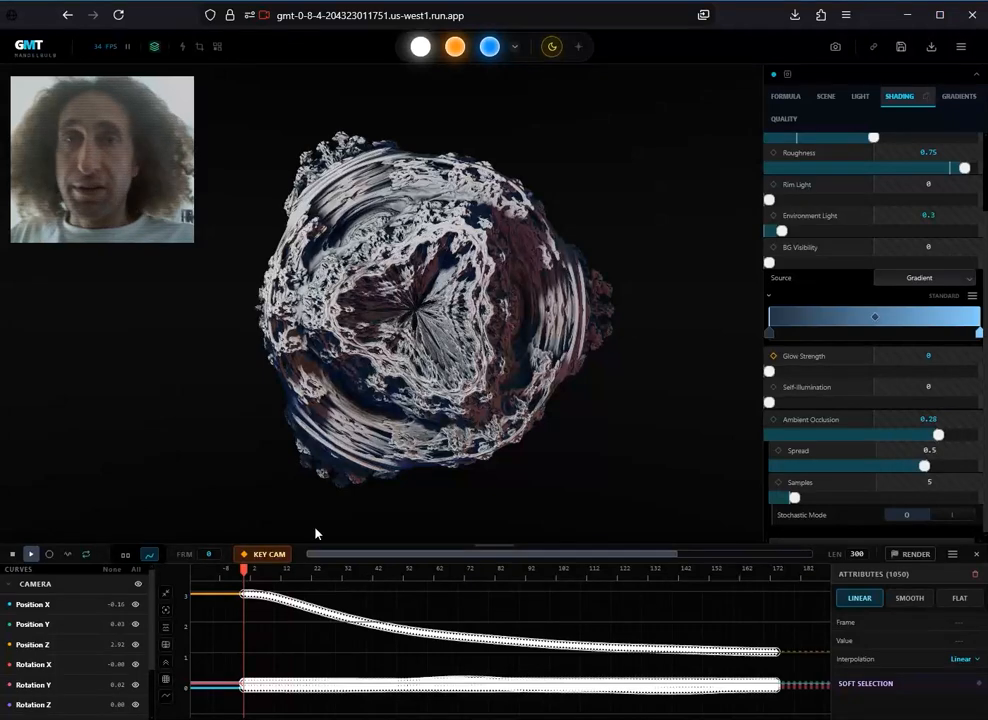
Close the timeline and add an LFO modulator in the formula settings that targets Z Twist.
click(10, 586)
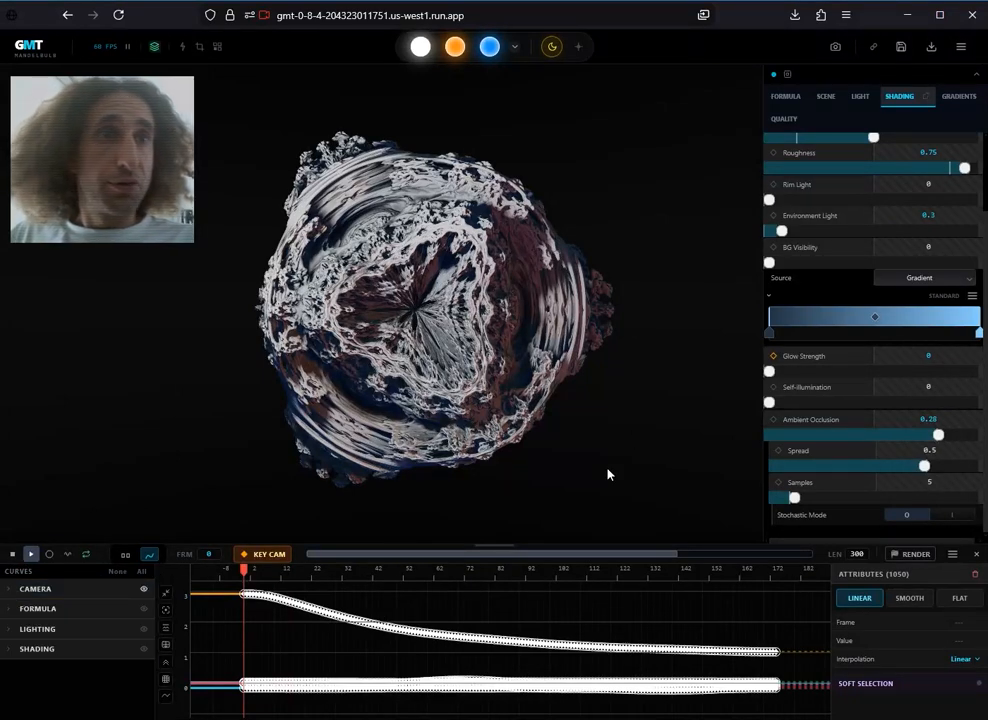
click(976, 553)
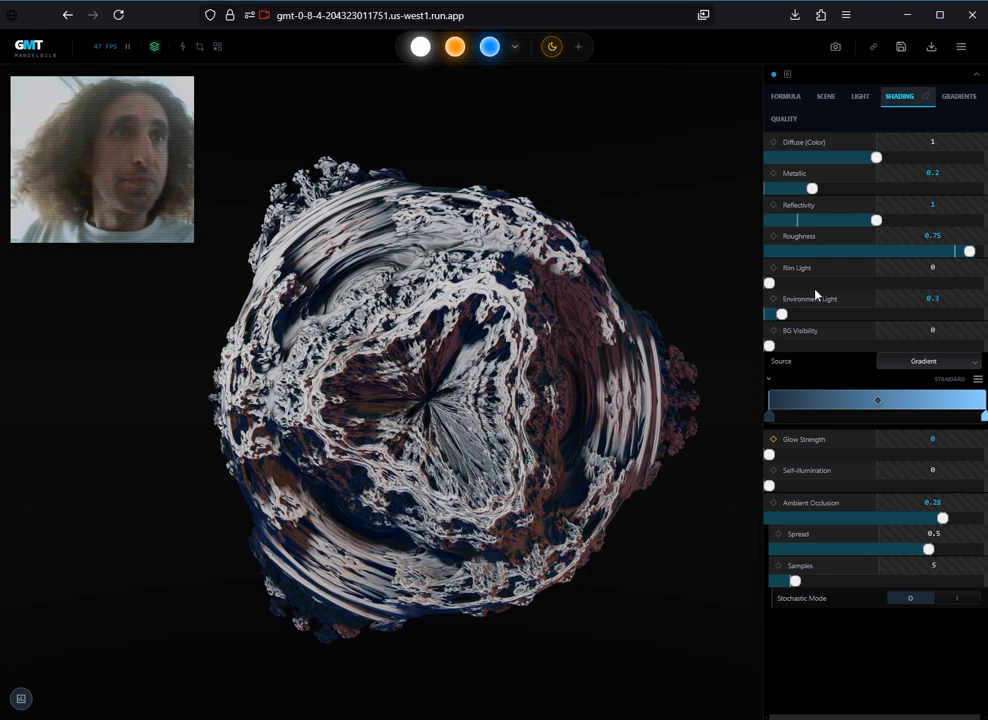
click(785, 97)
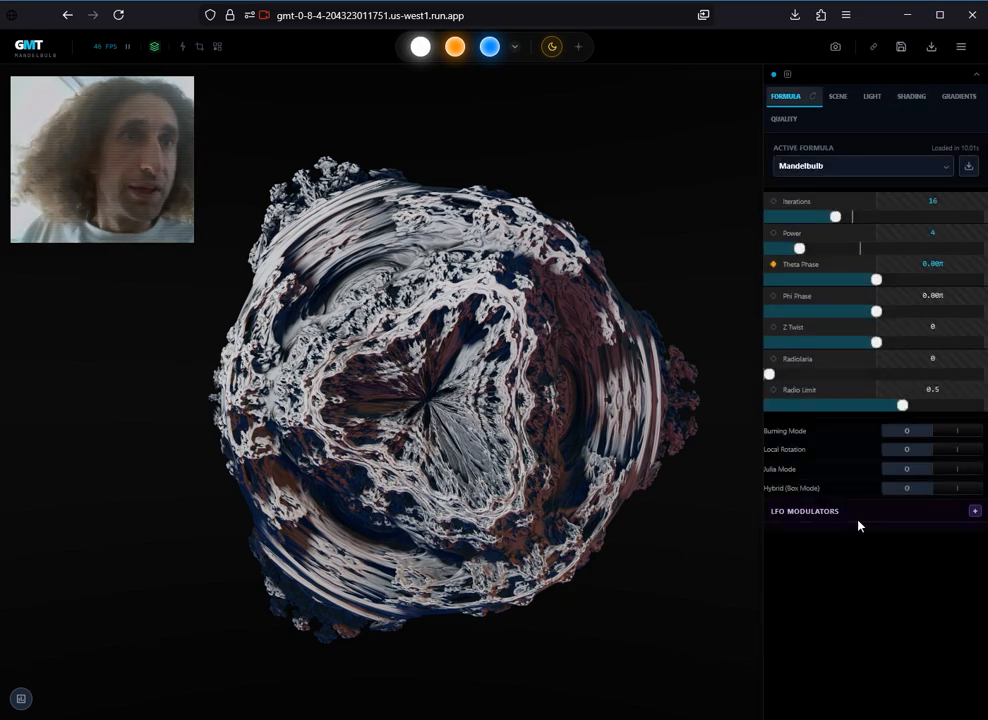
click(973, 512)
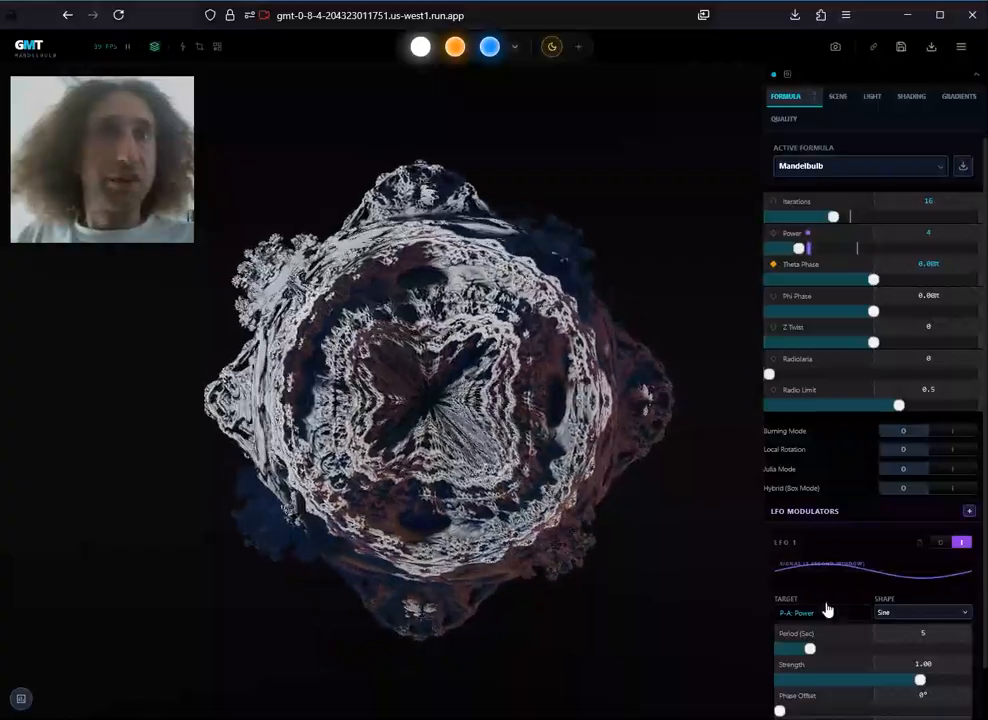
scroll(825, 605, down, 1)
click(820, 566)
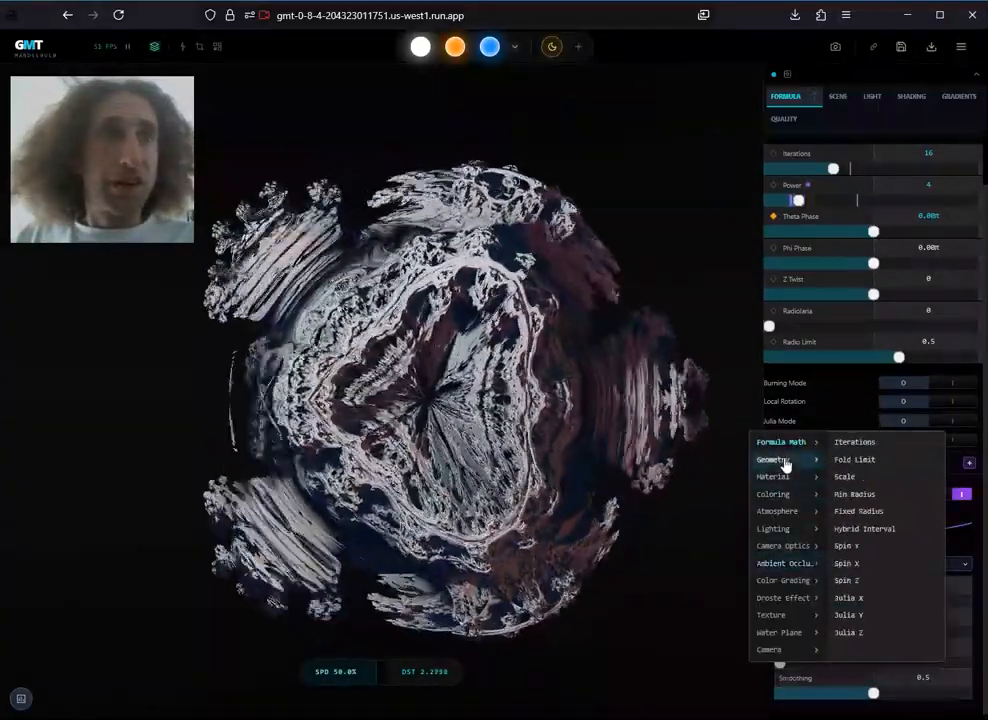
mouse_move(785, 442)
click(880, 519)
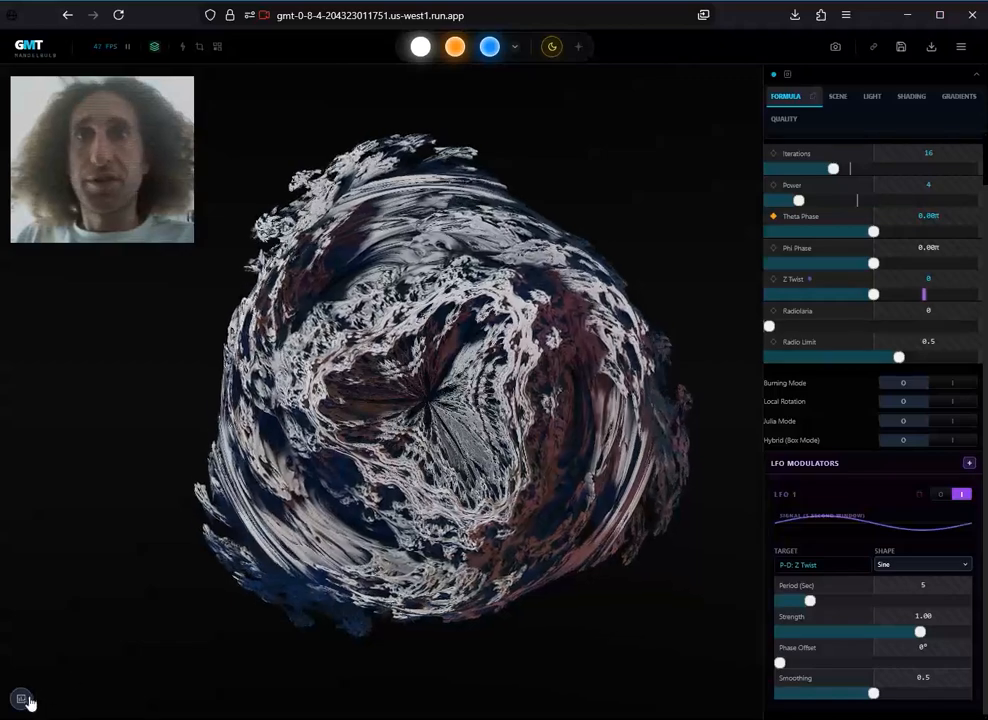
Reopen the timeline and add a Z Twist keyframe at frame 0, leaving parameter recording off.
click(19, 698)
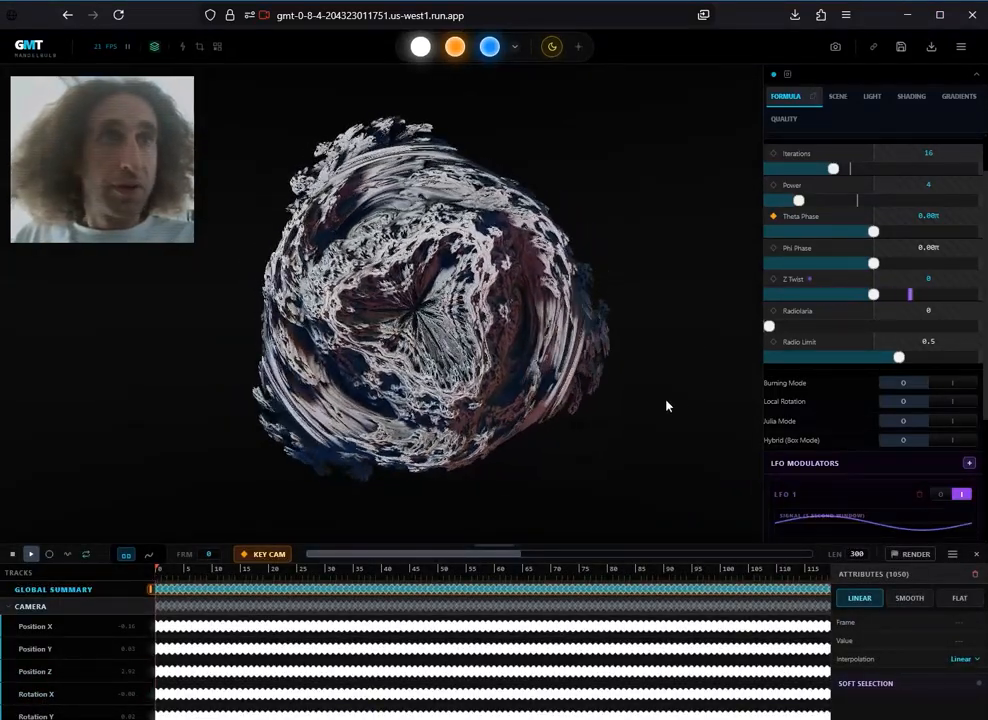
click(49, 555)
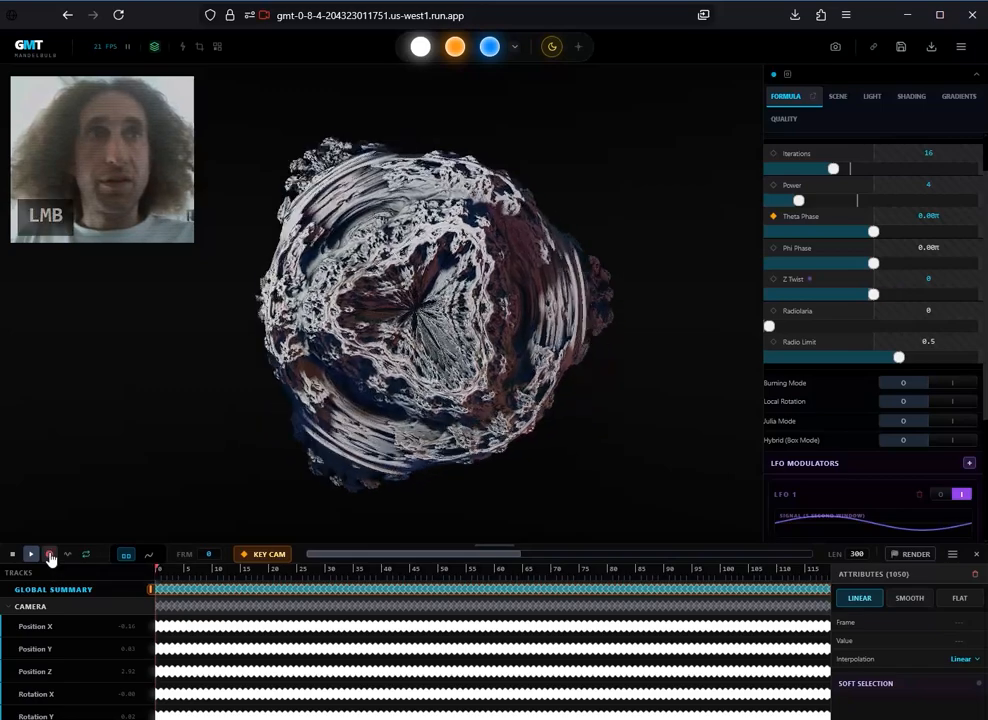
click(775, 280)
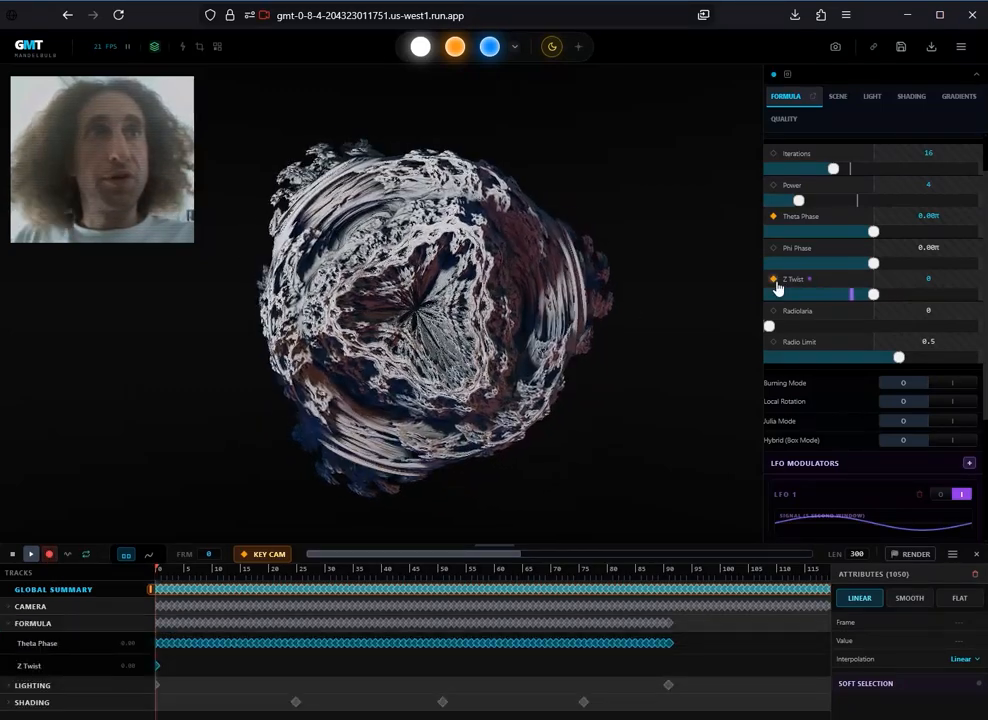
click(49, 555)
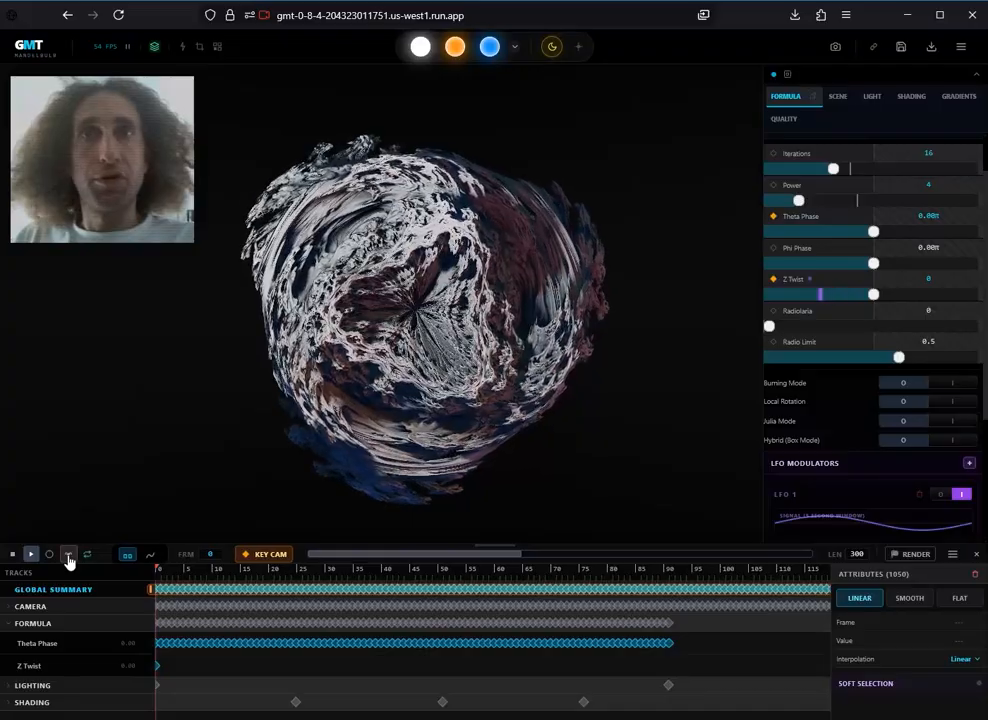
Record the LFO modulation into Z Twist keyframes during playback, stopping at about frame 137.
click(68, 556)
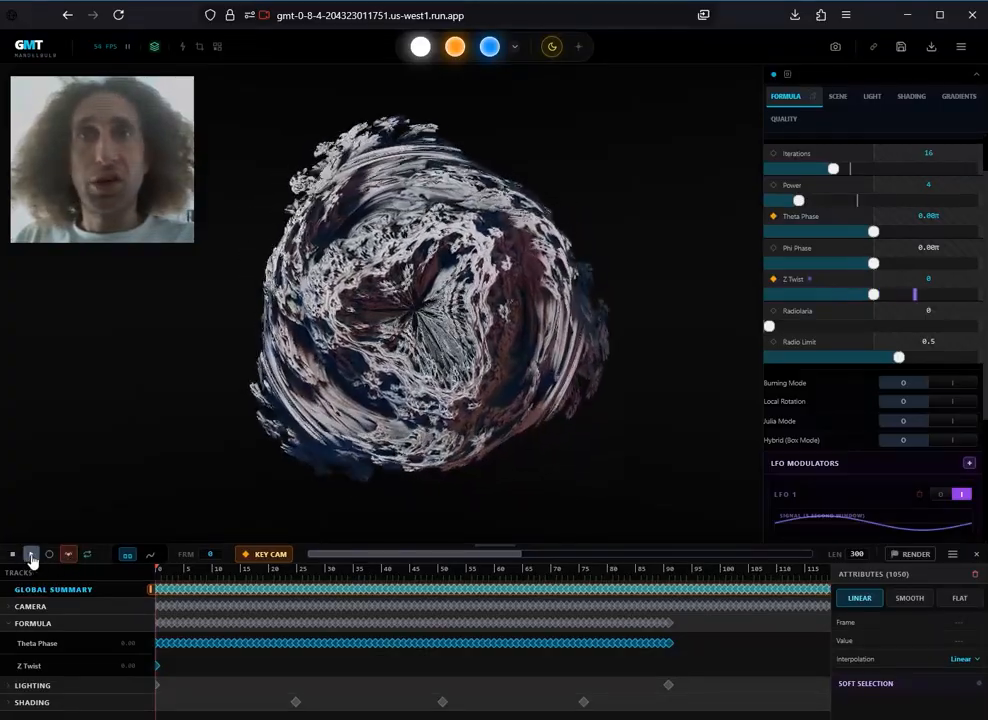
click(31, 556)
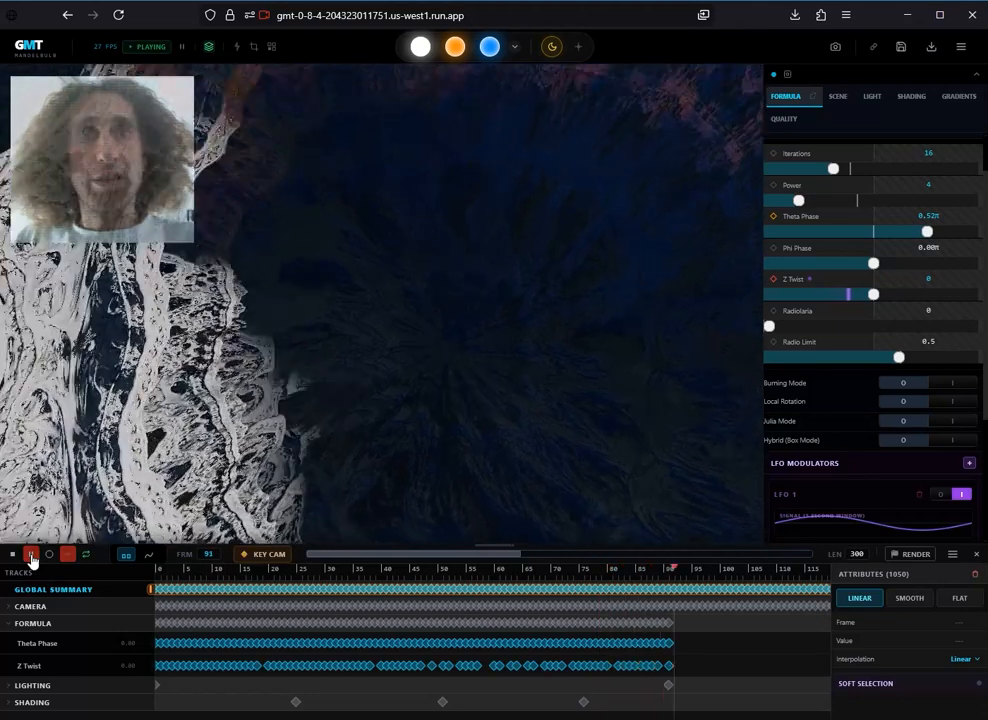
click(31, 556)
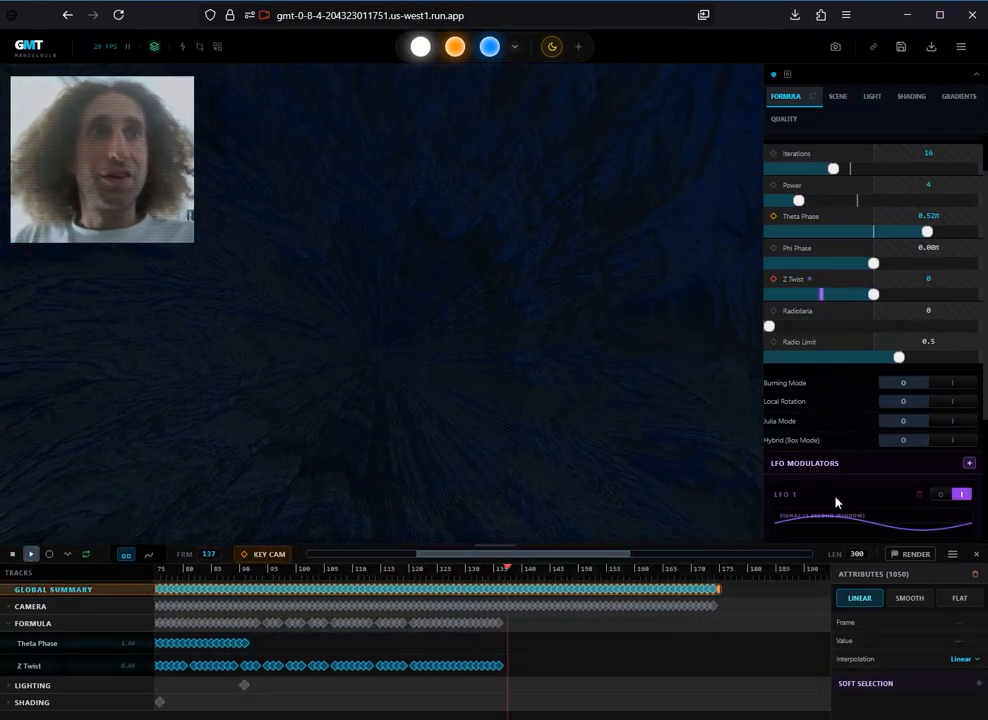
Turn off LFO 1 and return to frame 0 with the recorded Z Twist keys in view.
click(955, 498)
drag(502, 573, 0, 620)
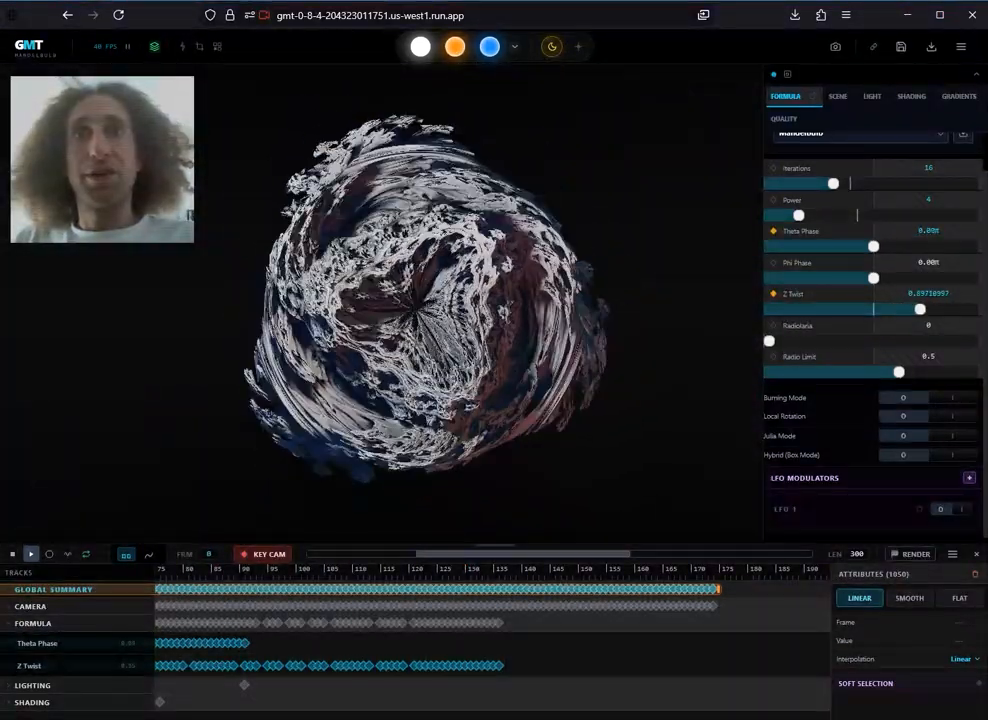
drag(418, 553, 336, 555)
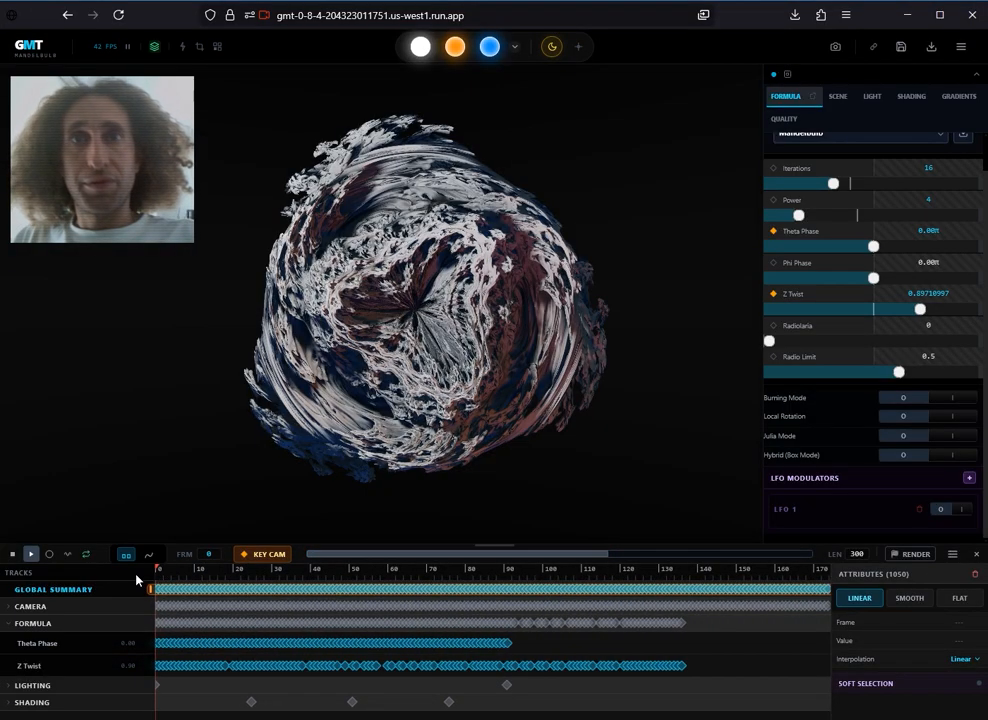
Play back the recorded Z Twist animation past its last key and return to frame 0.
key(space)
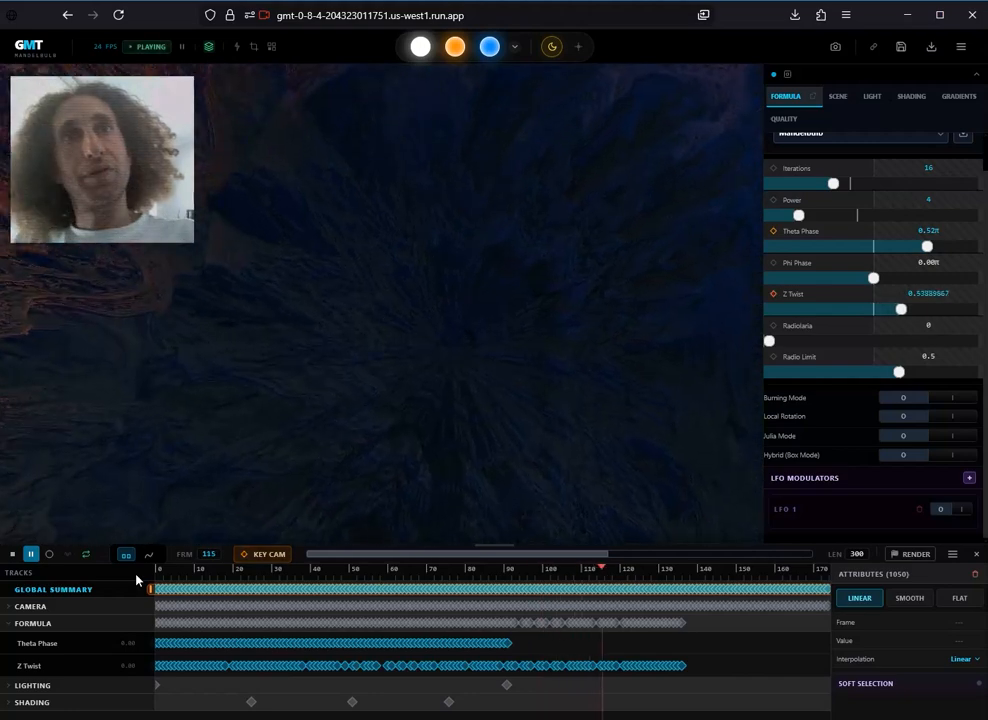
key(space)
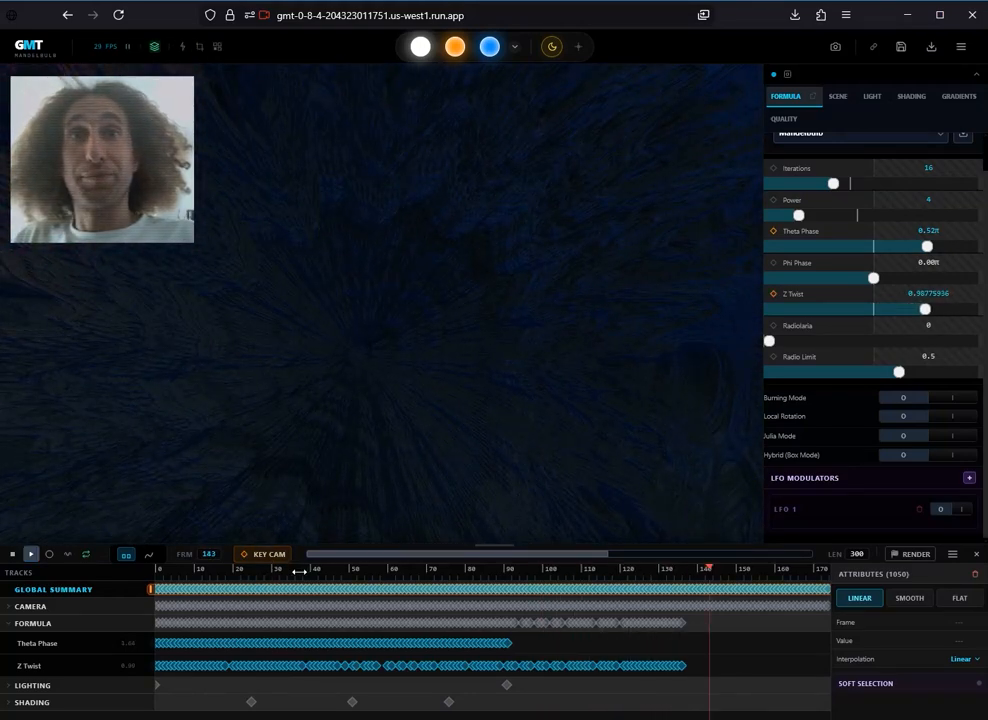
drag(298, 571, 128, 586)
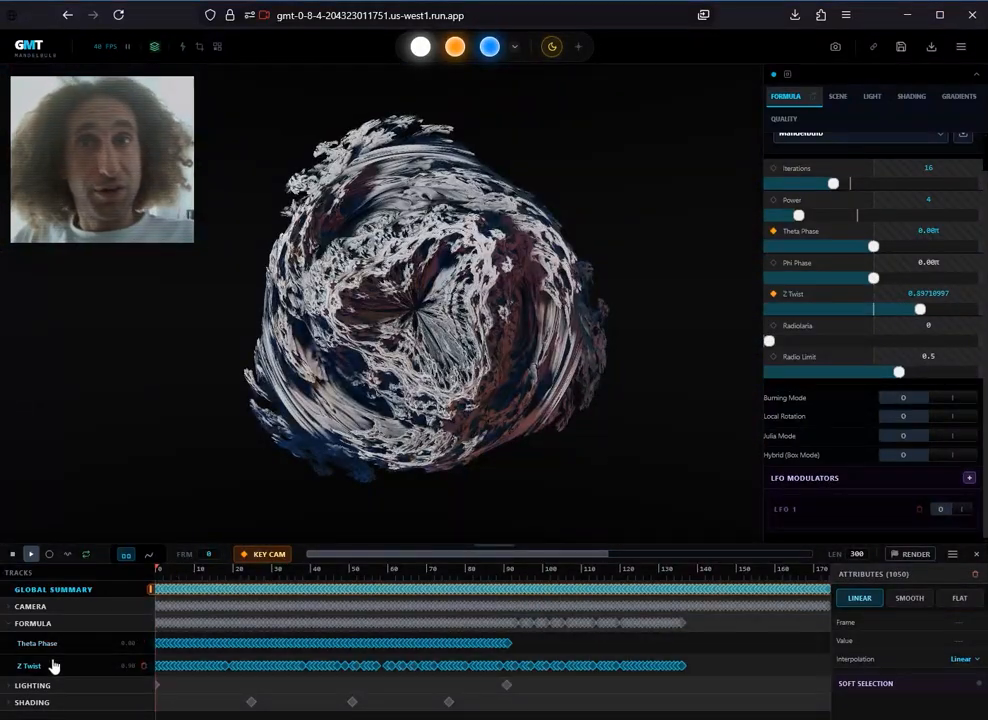
Select all Z Twist keys, show them in the curve editor and smooth them with Constrained Smooth at 1.9, then deselect.
click(42, 668)
click(150, 556)
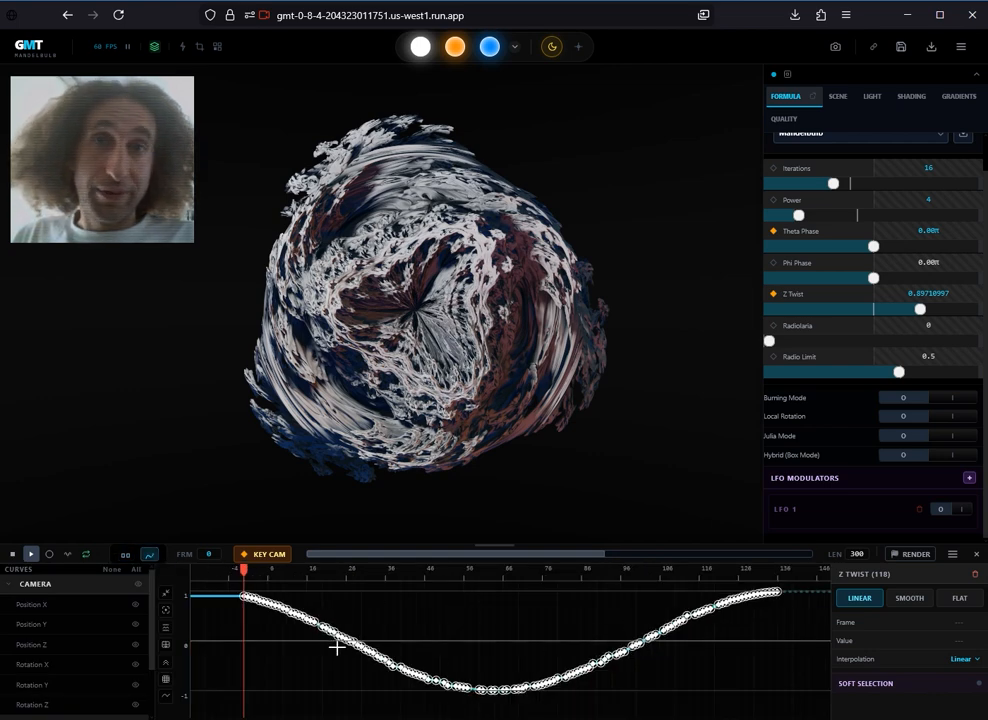
click(166, 699)
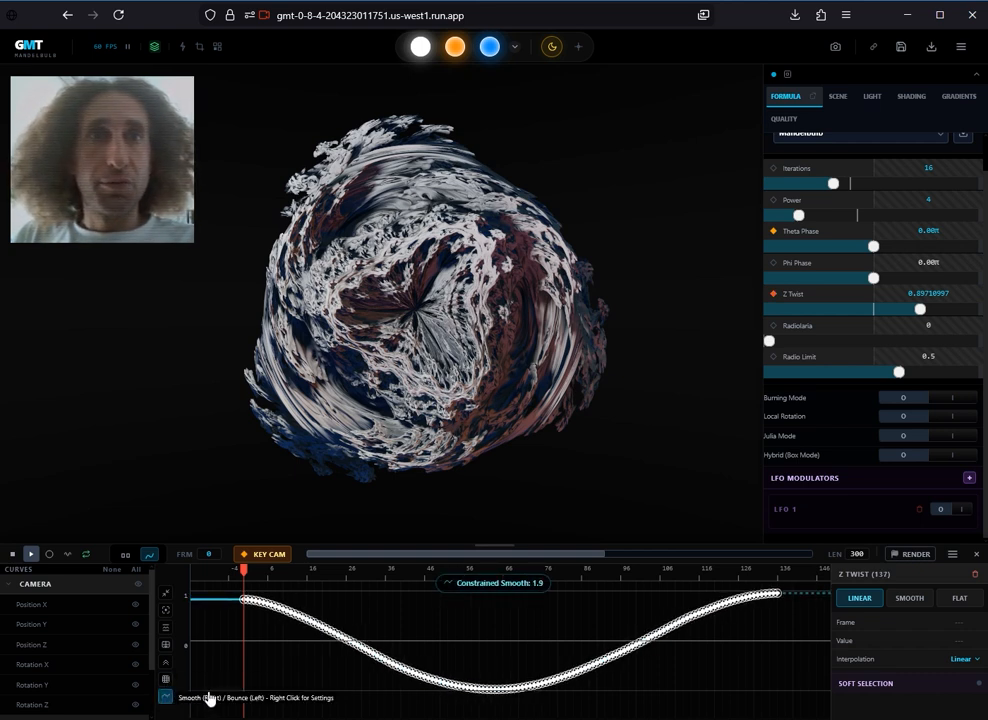
click(427, 618)
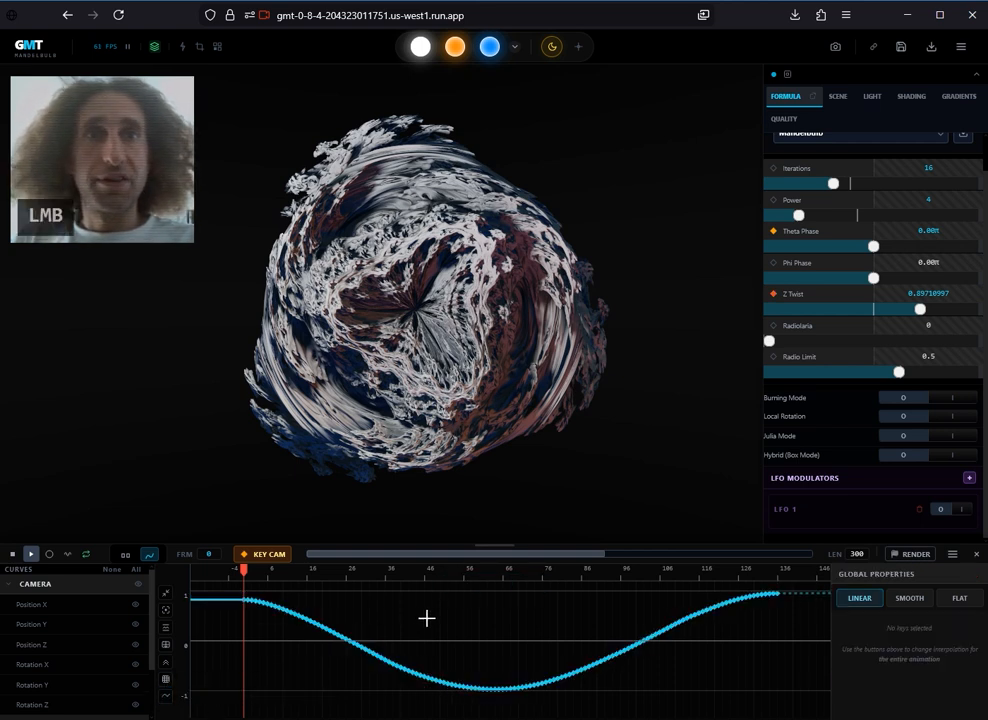
Reshape the Z Twist curve with S-Curve soft selection, raising keys near frames 31 and 61 and placing one at frame 118, value 0.092.
click(368, 648)
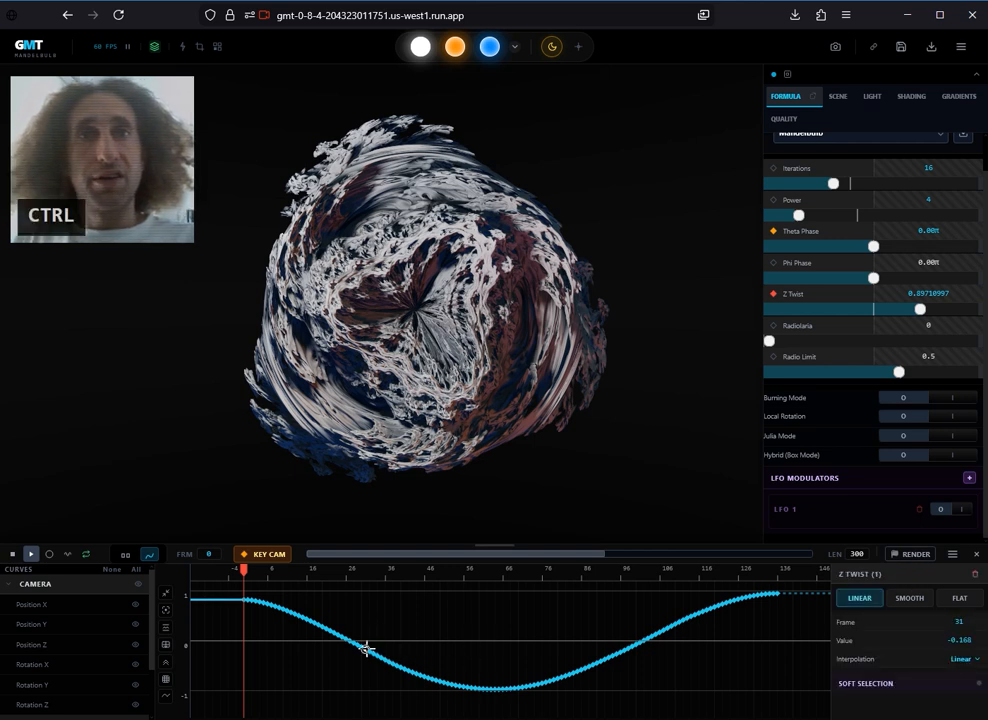
ctrl+drag(368, 648, 403, 626)
click(373, 573)
drag(487, 688, 485, 656)
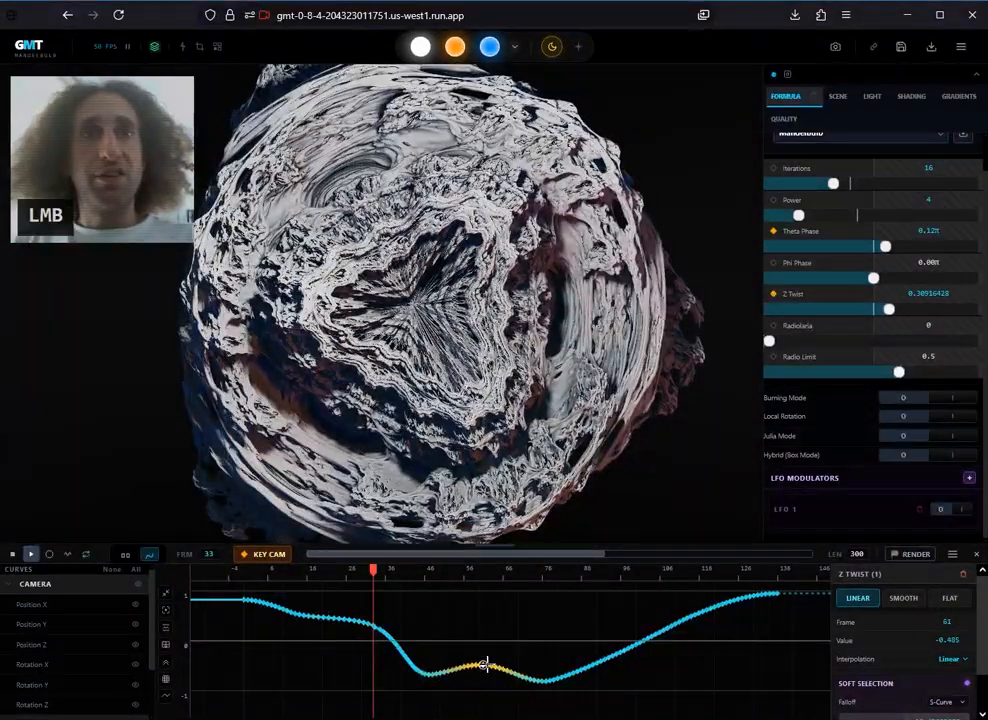
click(615, 659)
drag(628, 673, 710, 633)
Preview the reshaped Z Twist curve from about frame 9 to 86, and bring the playhead back to frame 0.
click(270, 569)
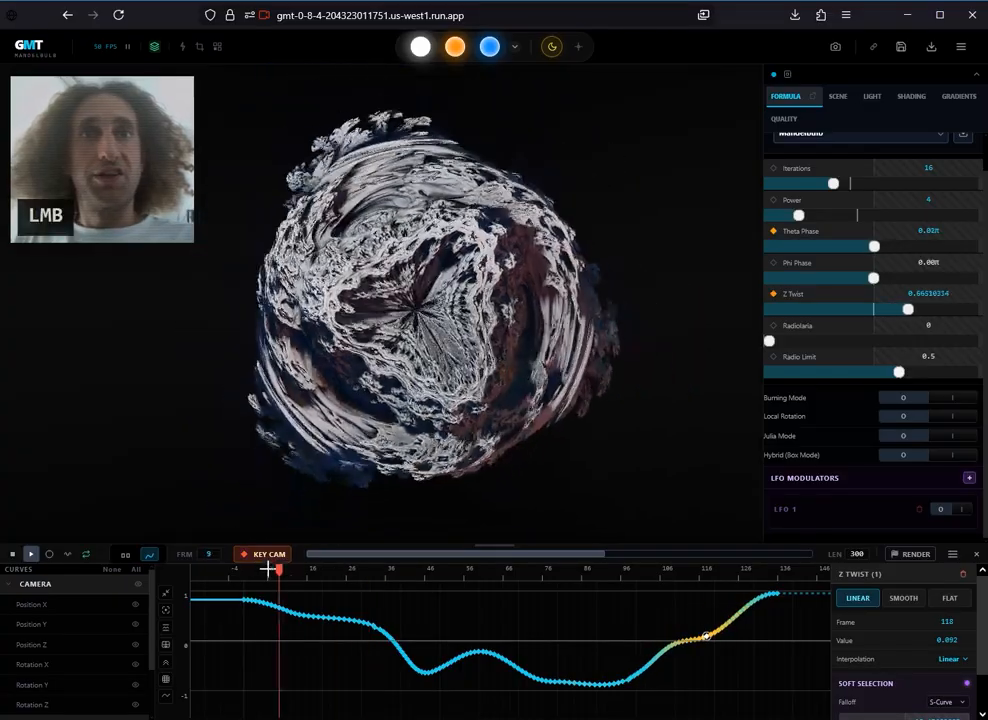
key(space)
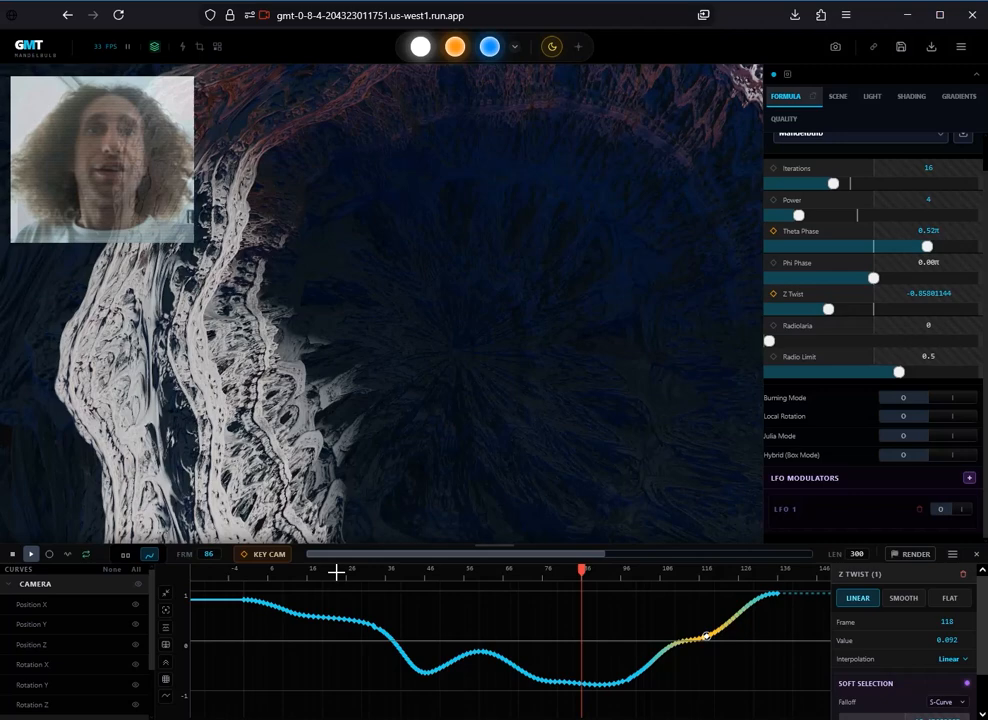
click(257, 569)
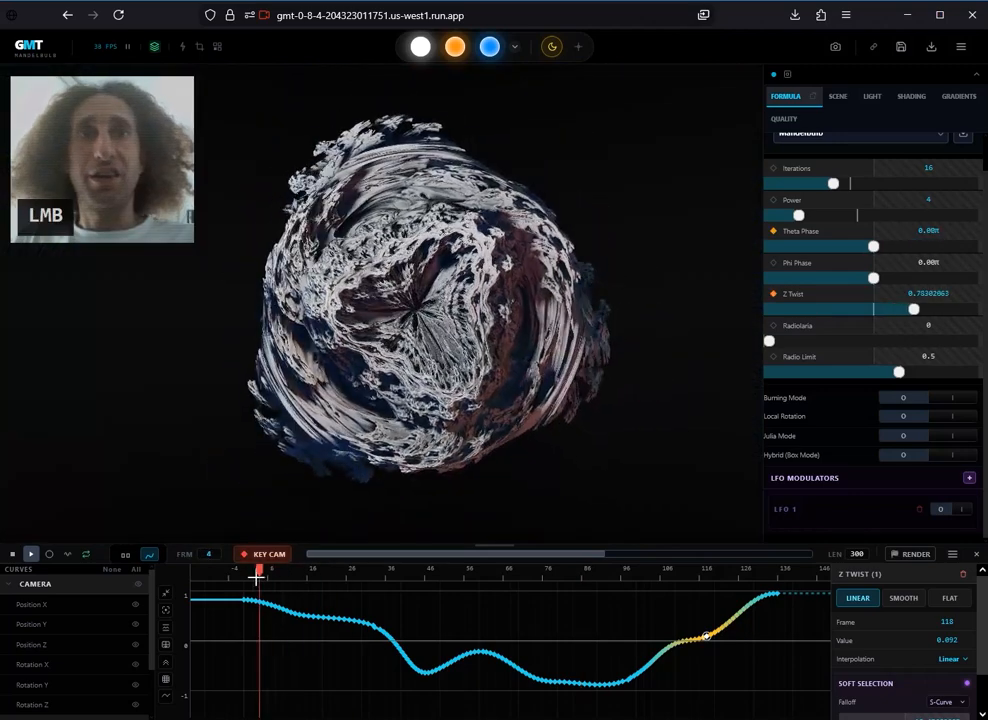
click(224, 569)
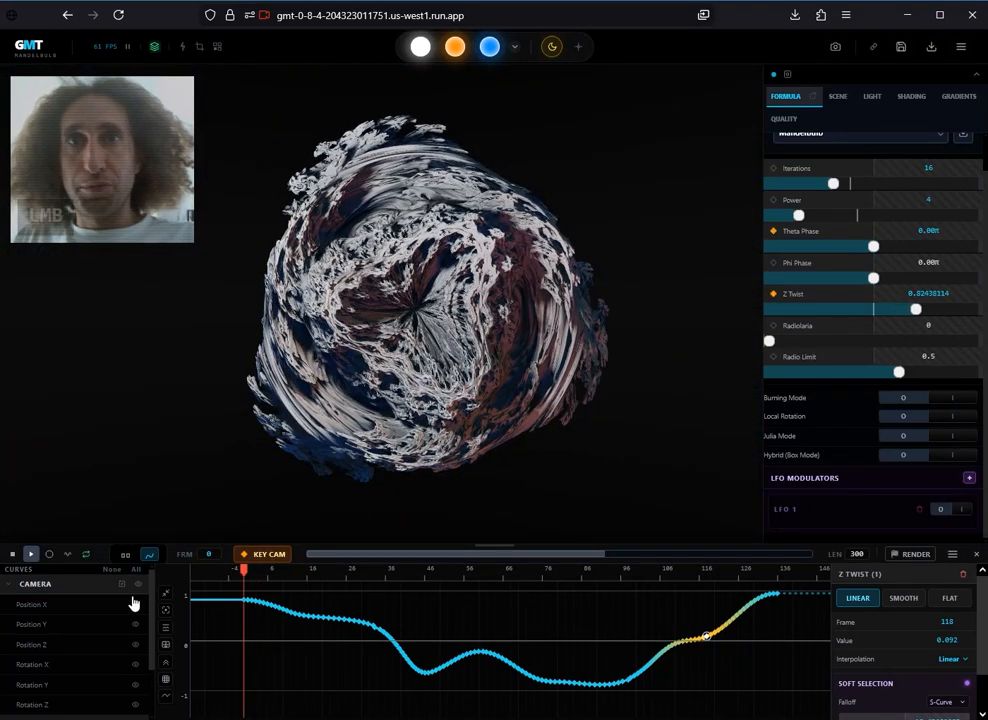
Switch to the keyframe track view and delete all six camera position and rotation tracks.
click(35, 590)
click(8, 595)
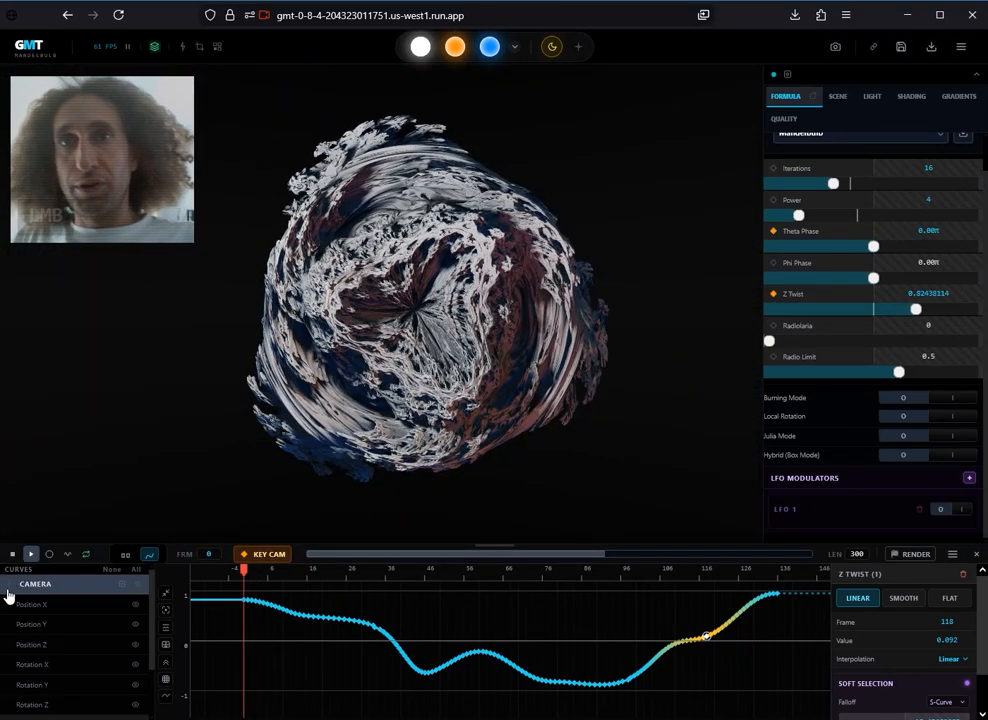
click(126, 556)
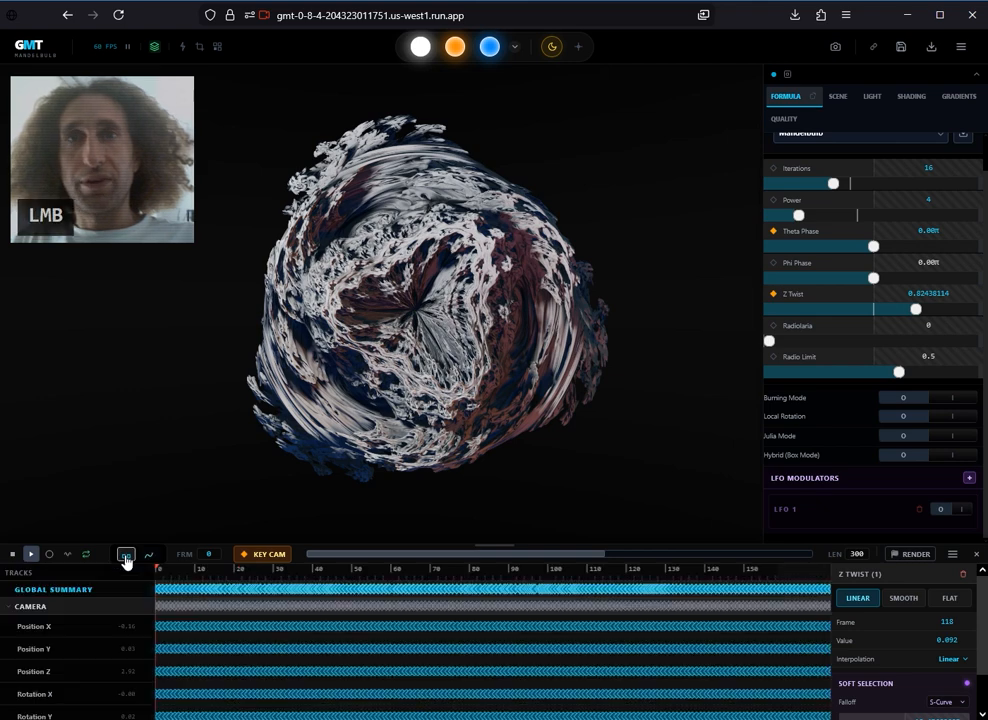
click(145, 634)
click(145, 634)
click(145, 634)
click(145, 634)
click(145, 634)
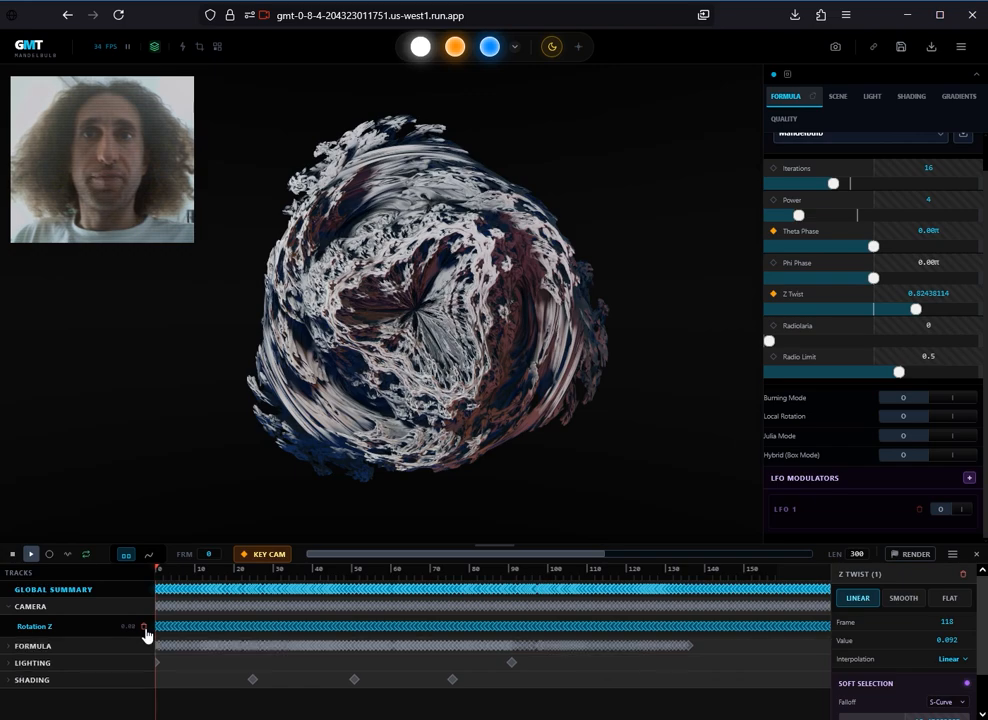
click(145, 634)
Play back the animation without camera tracks, return to frame 0 and replay it.
key(space)
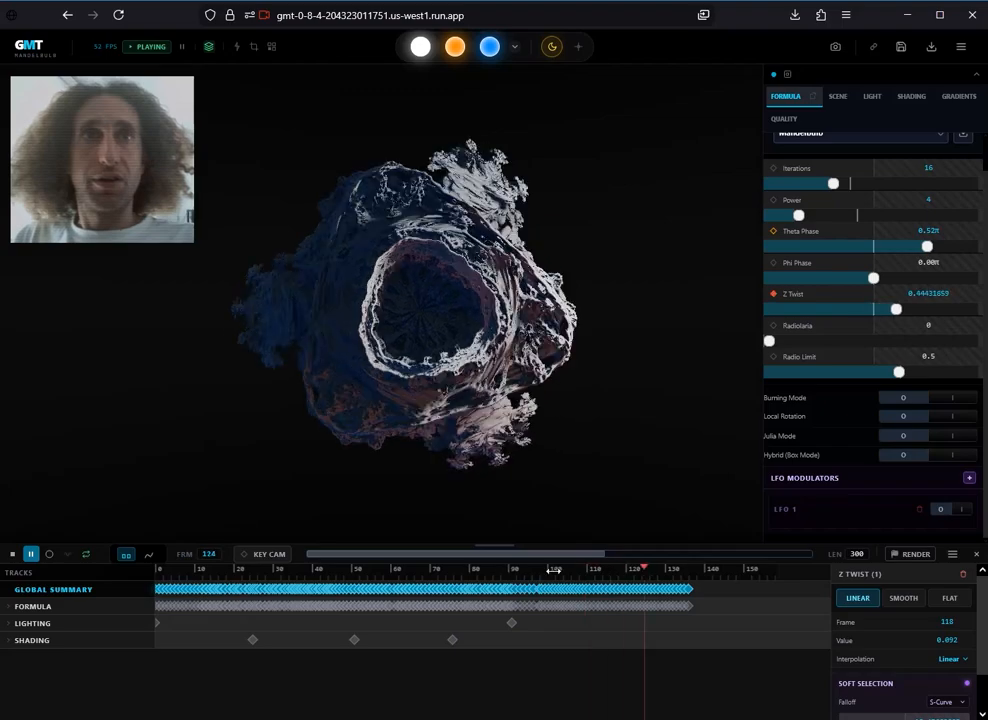
drag(587, 572, 104, 565)
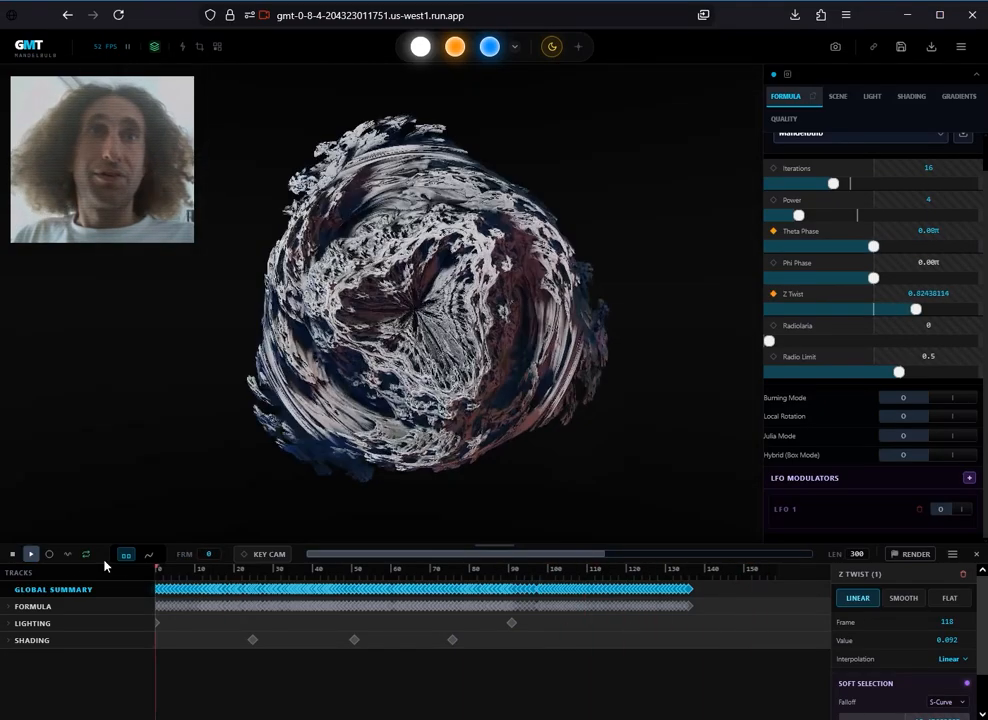
key(space)
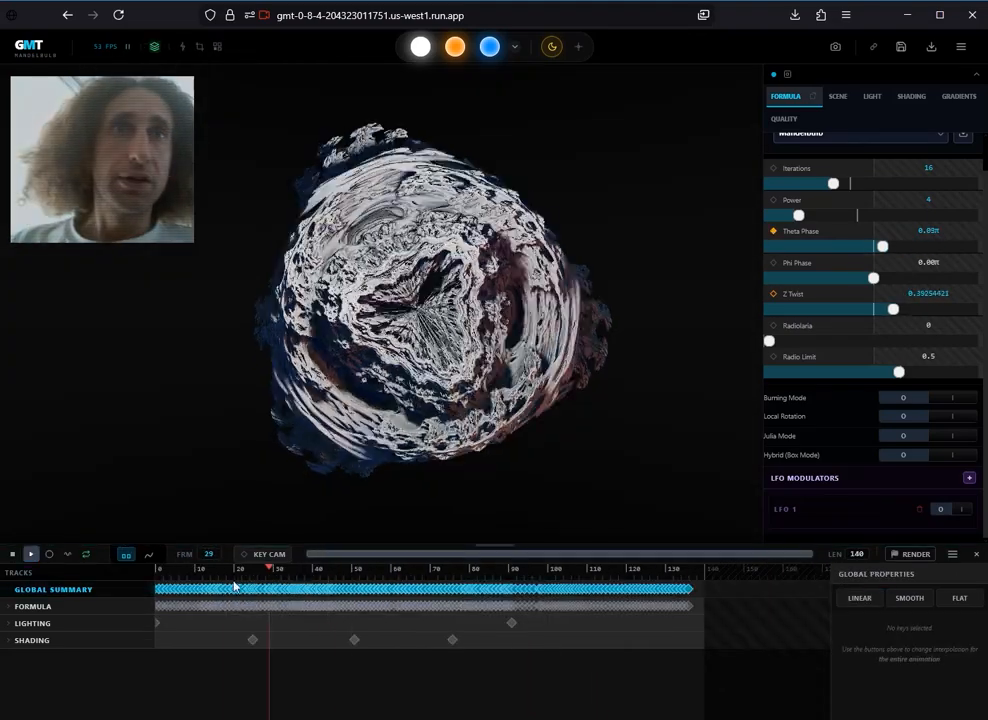
Scrub to frame 122, set the animation length to 280 frames and show the full range in the timeline.
drag(212, 588, 634, 587)
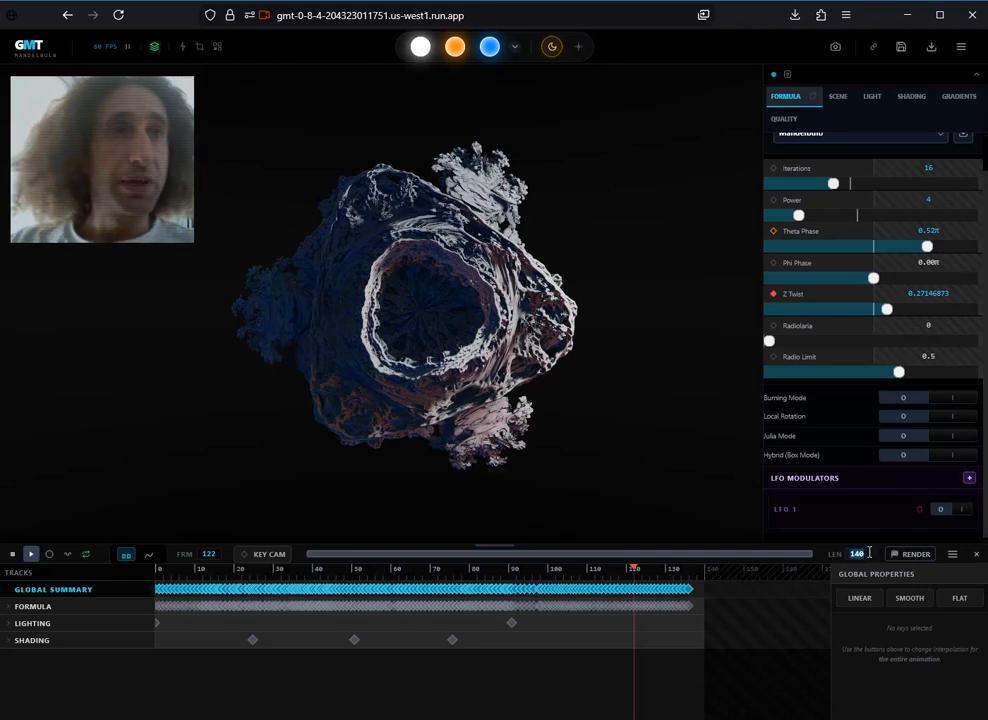
key(Return)
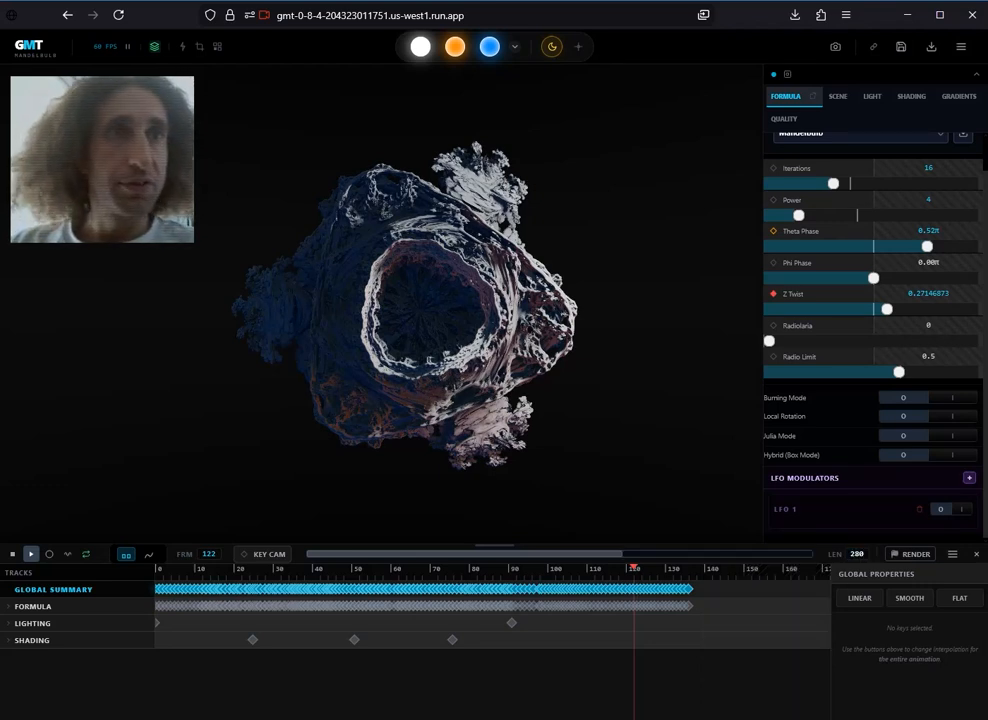
drag(627, 558, 858, 554)
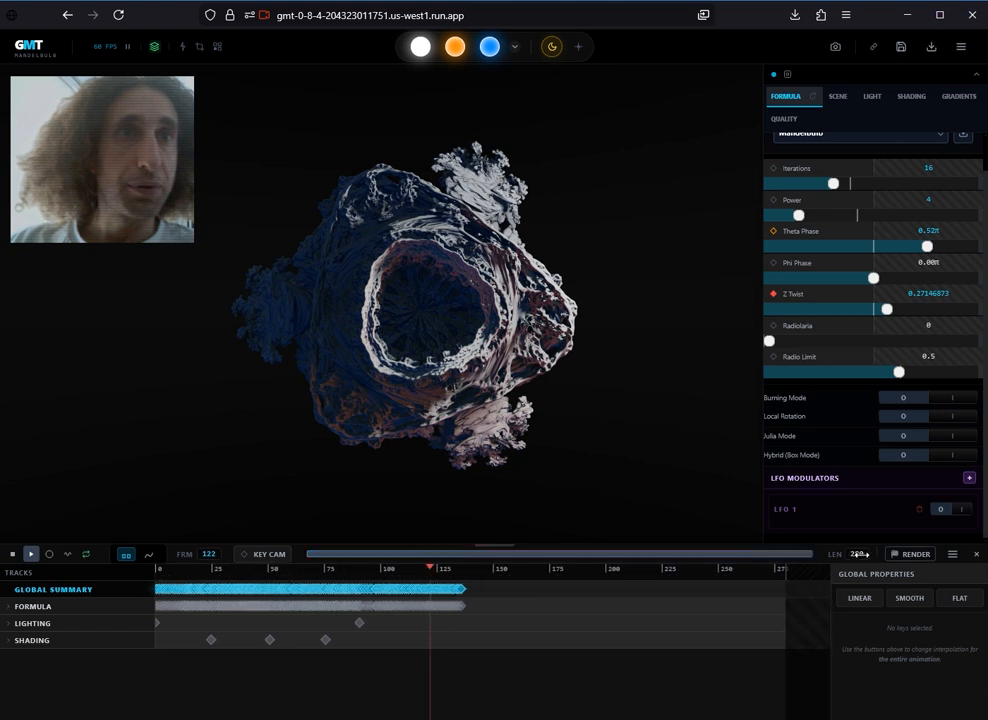
Expand the Formula tracks, select all Theta Phase keys and move the playhead to frame 137, where the Z Twist keys end.
click(38, 606)
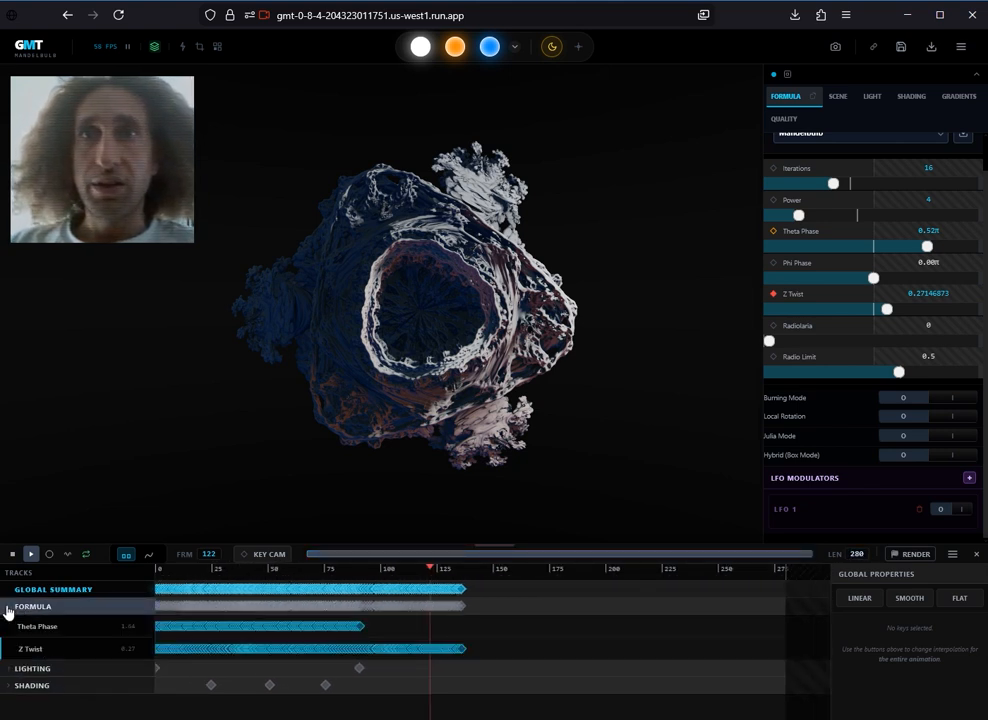
click(341, 625)
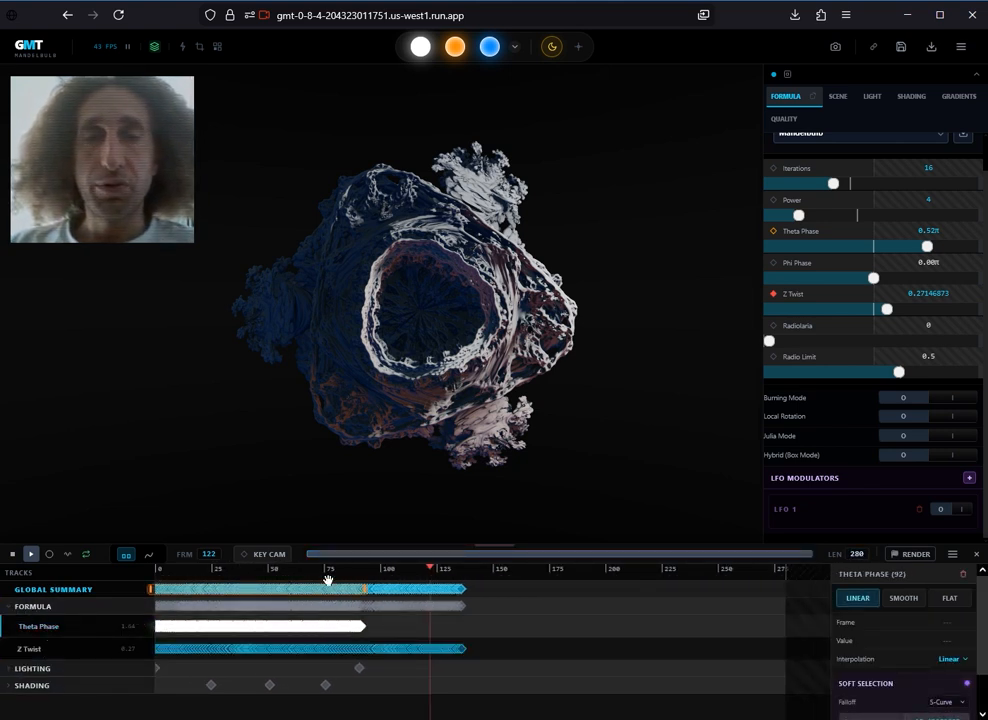
drag(430, 567, 464, 567)
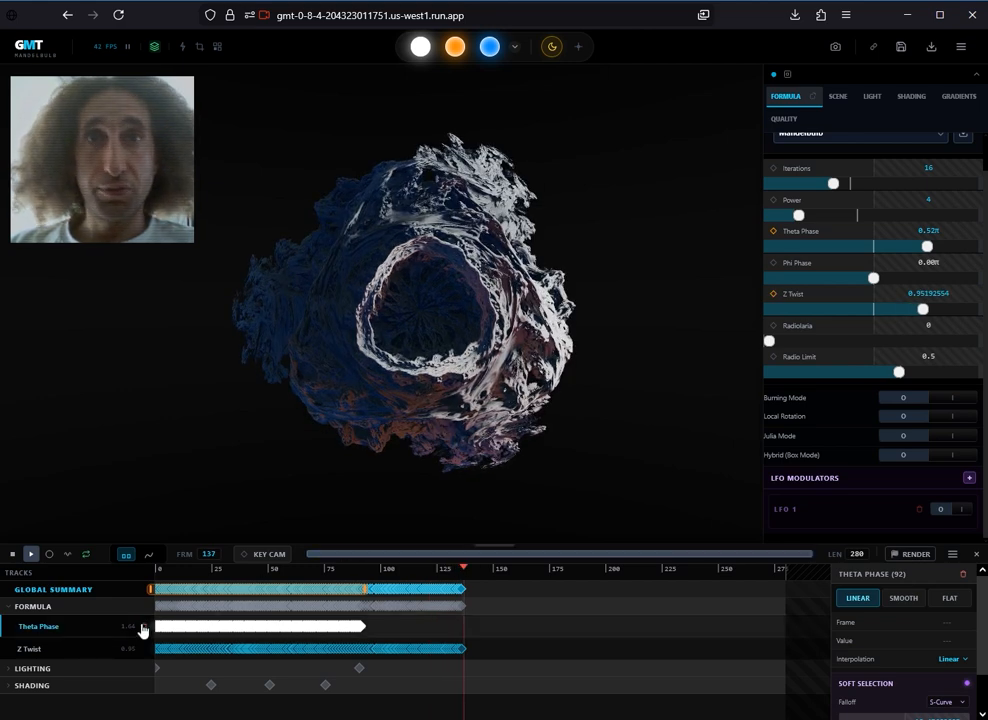
Open the Z Twist curve in the curve editor and set its post behavior to Loop (Repeat).
click(149, 554)
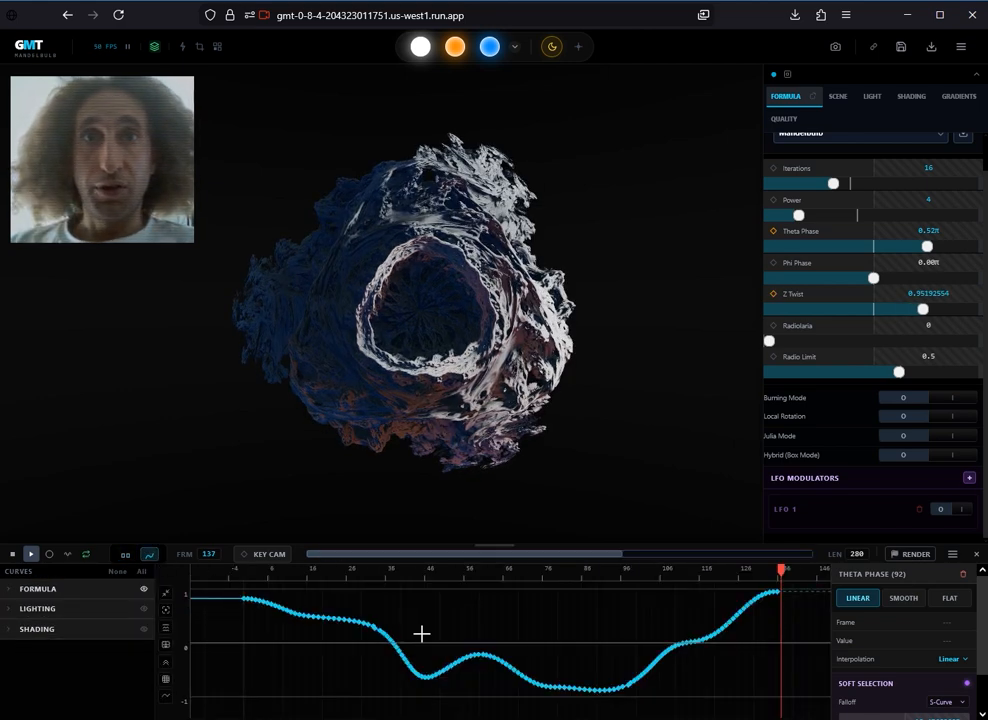
click(10, 593)
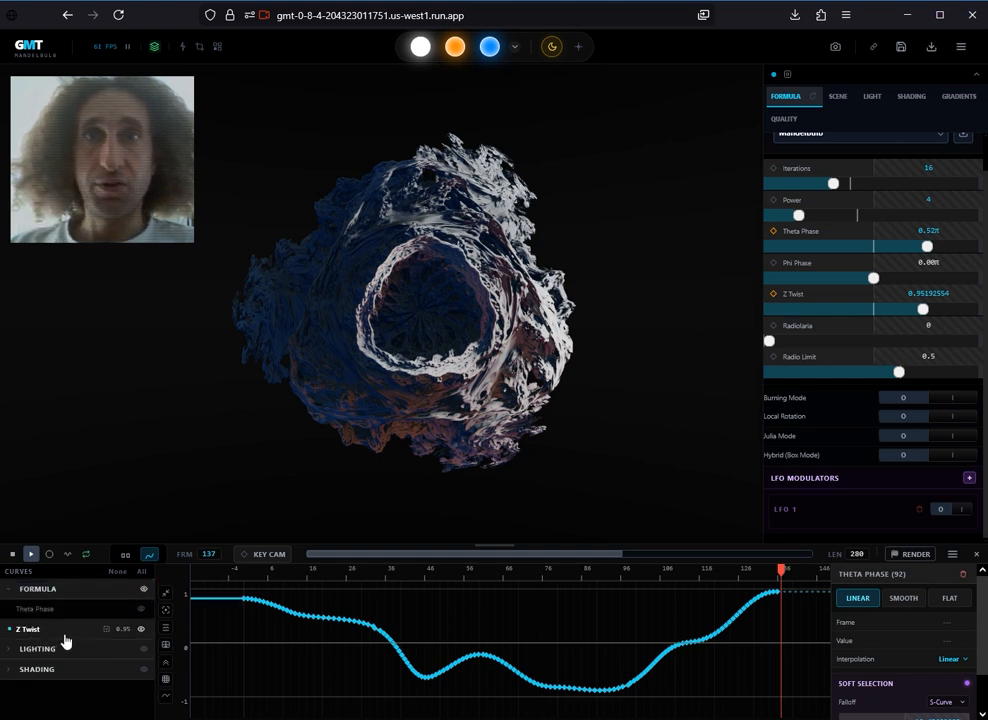
right_click(49, 635)
mouse_move(79, 661)
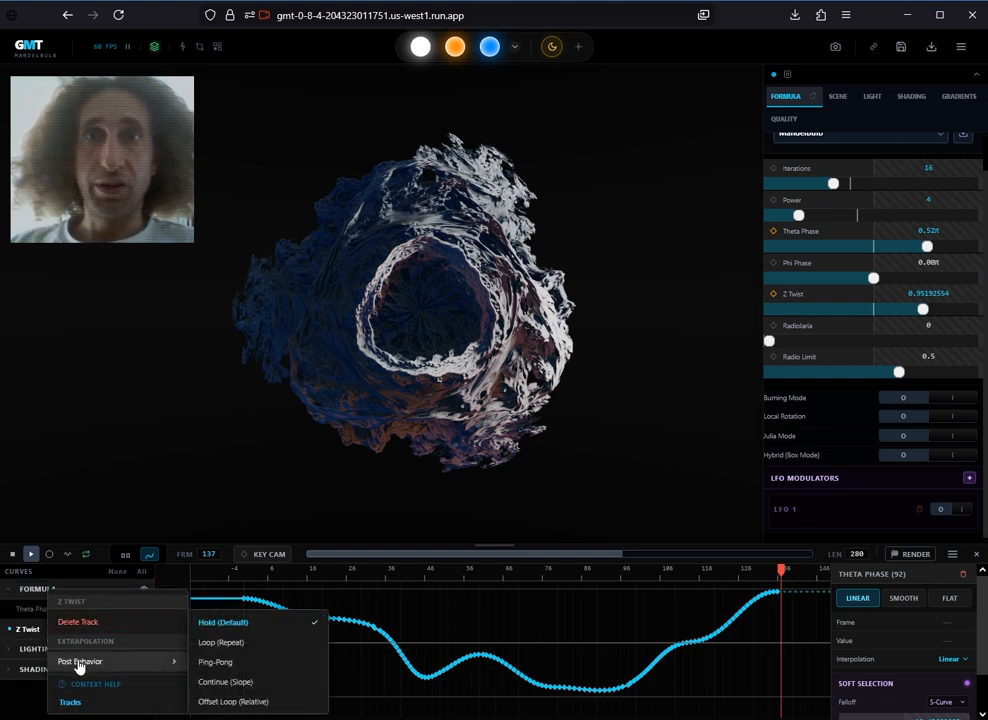
click(232, 642)
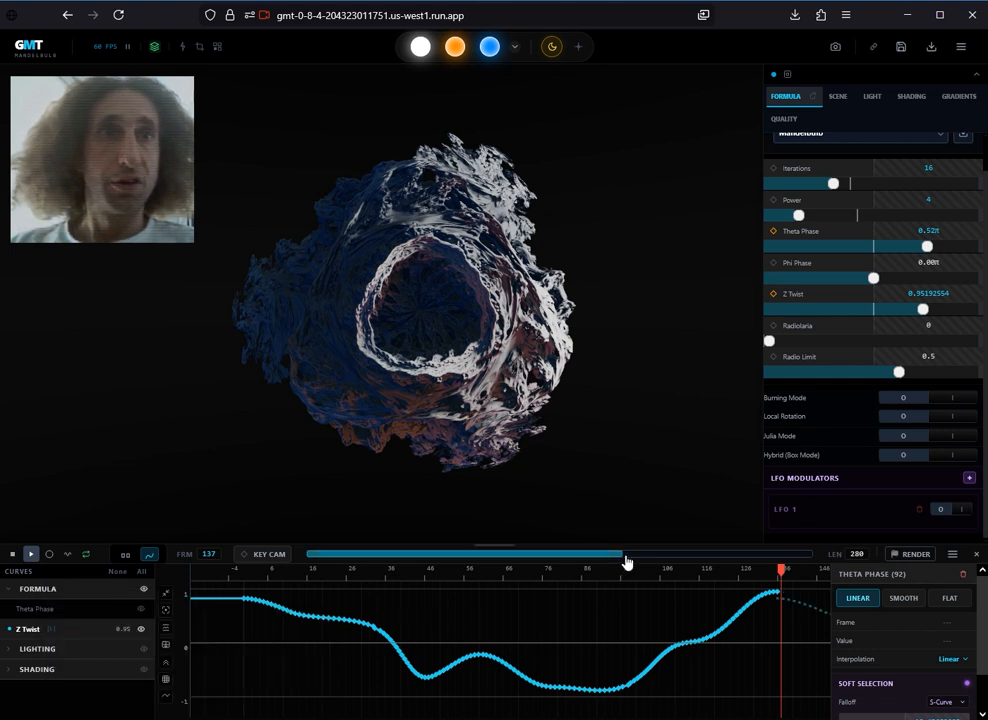
drag(627, 562, 810, 556)
Change Z Twist's post behavior to Ping-Pong and set the animation length to 800 frames, with the whole range shown.
right_click(52, 630)
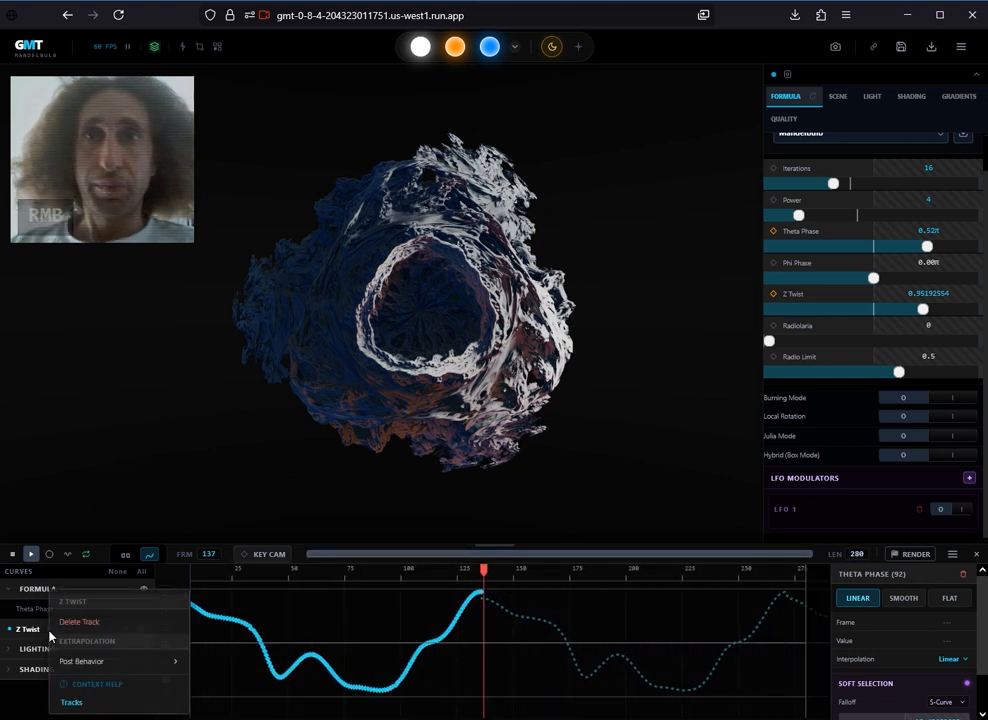
mouse_move(170, 662)
click(219, 660)
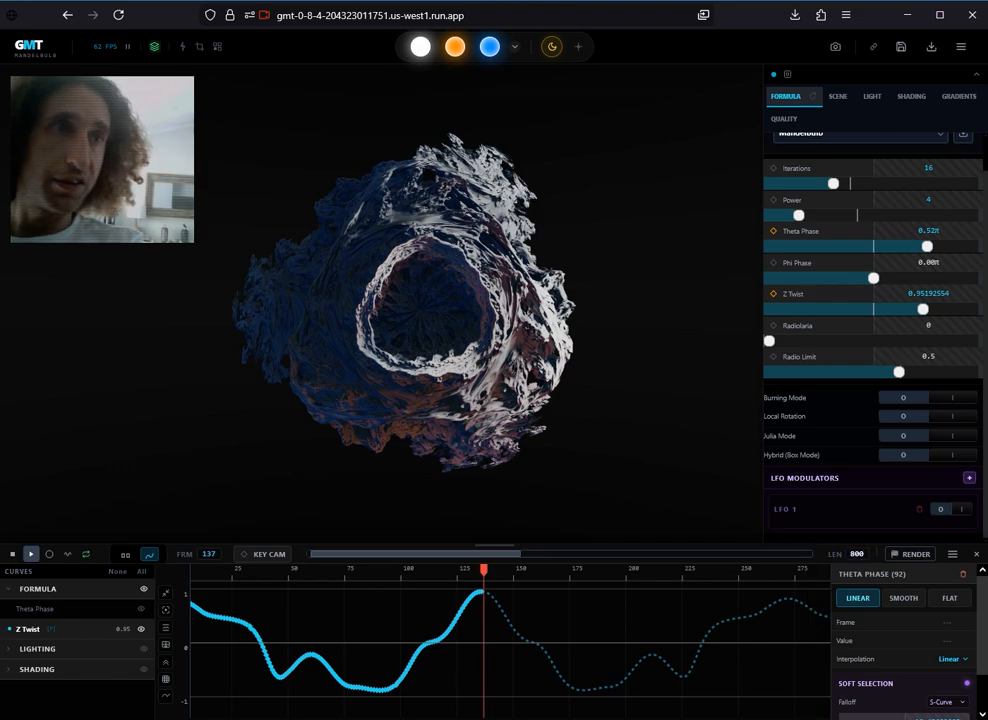
drag(525, 556, 843, 567)
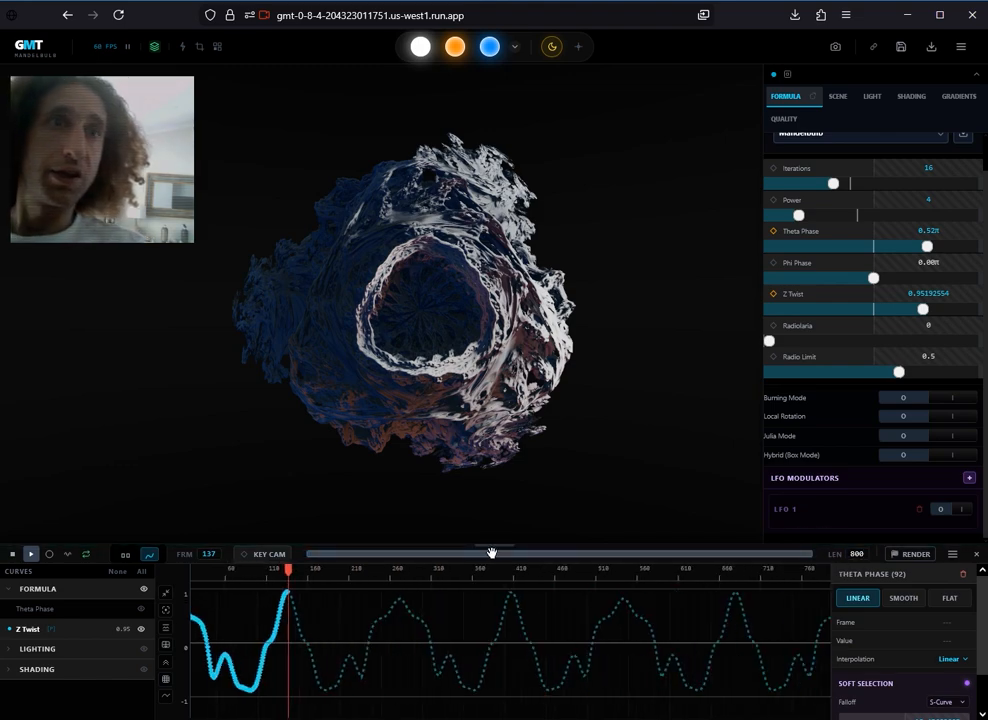
Play the animation from an earlier frame and switch Z Twist's post behavior to Offset Loop (Relative) during playback.
drag(315, 571, 231, 572)
key(space)
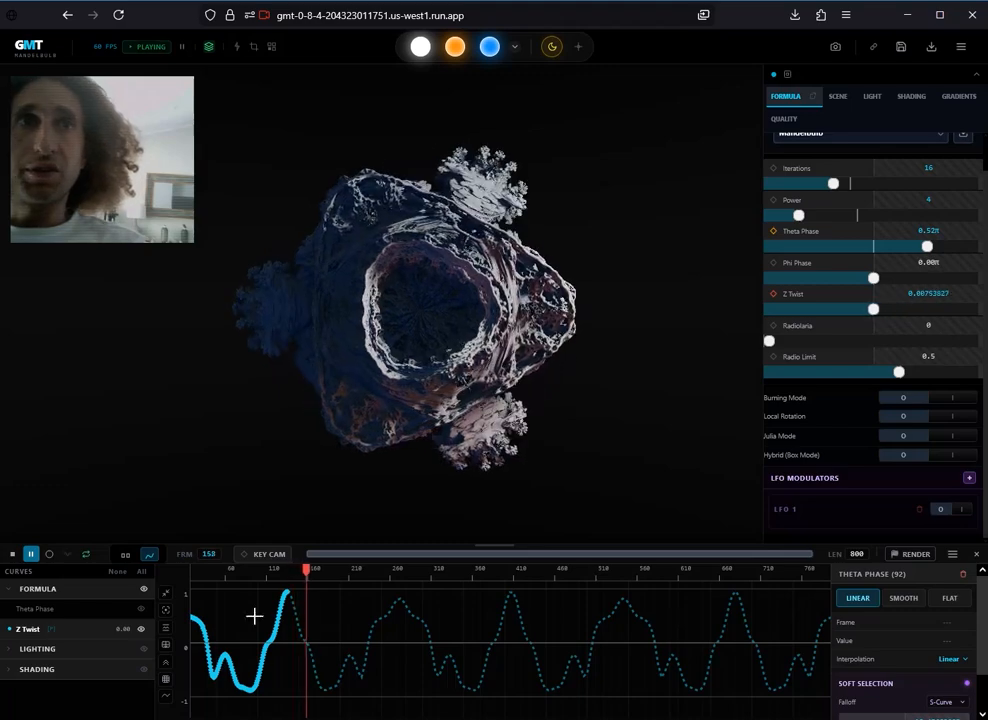
right_click(56, 631)
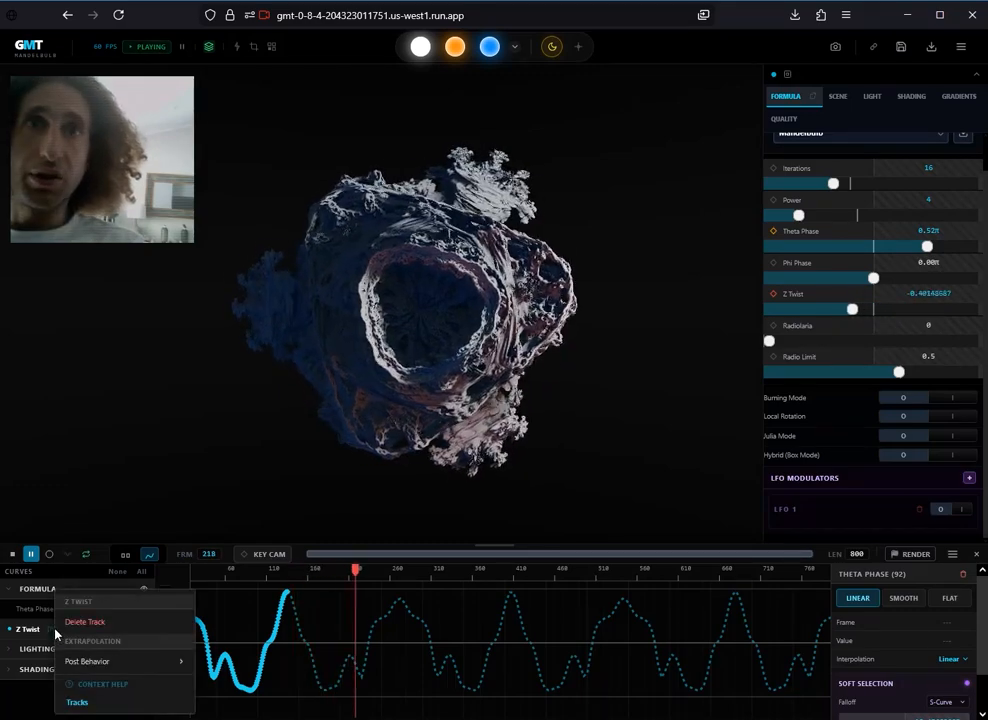
mouse_move(93, 660)
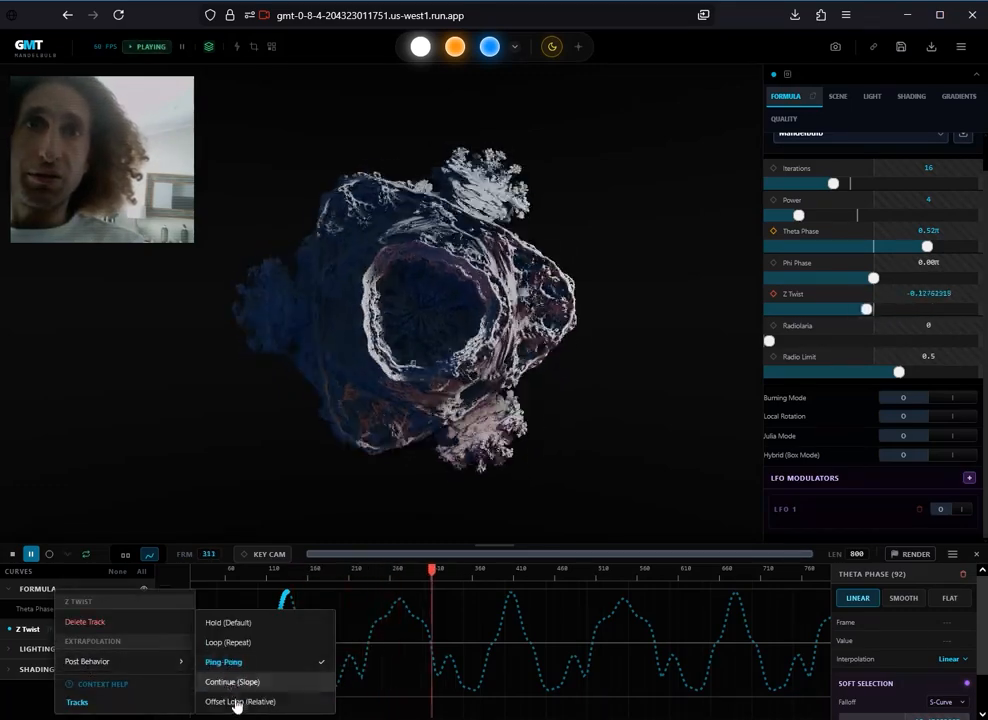
click(236, 701)
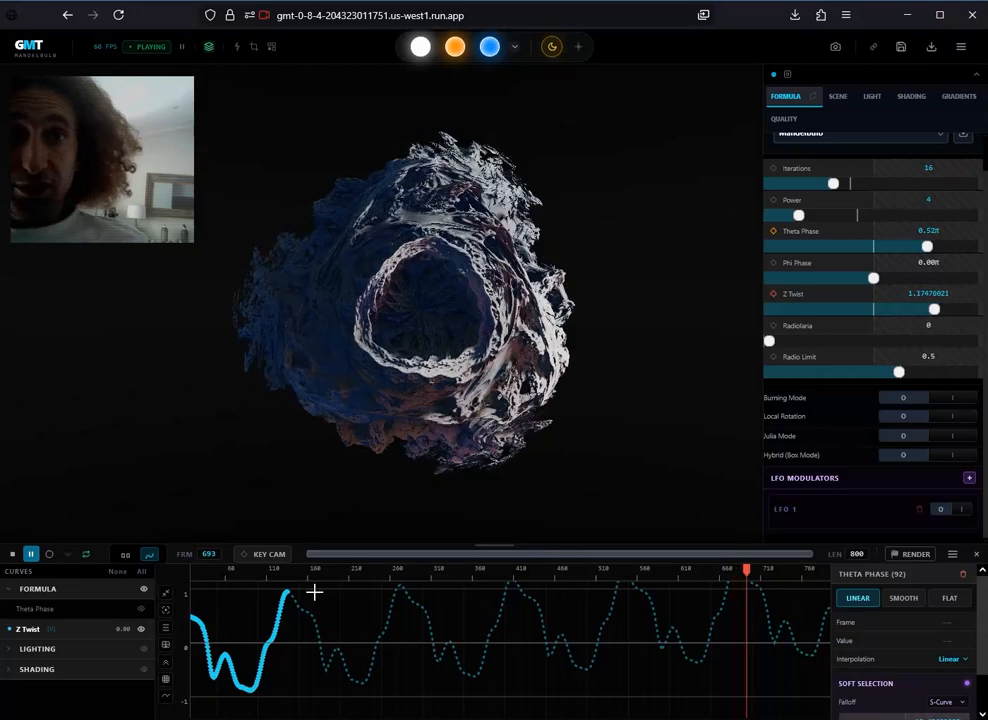
Stop playback, copy all Z Twist keys and paste them into the curve at frames 191 and 394.
drag(314, 592, 198, 690)
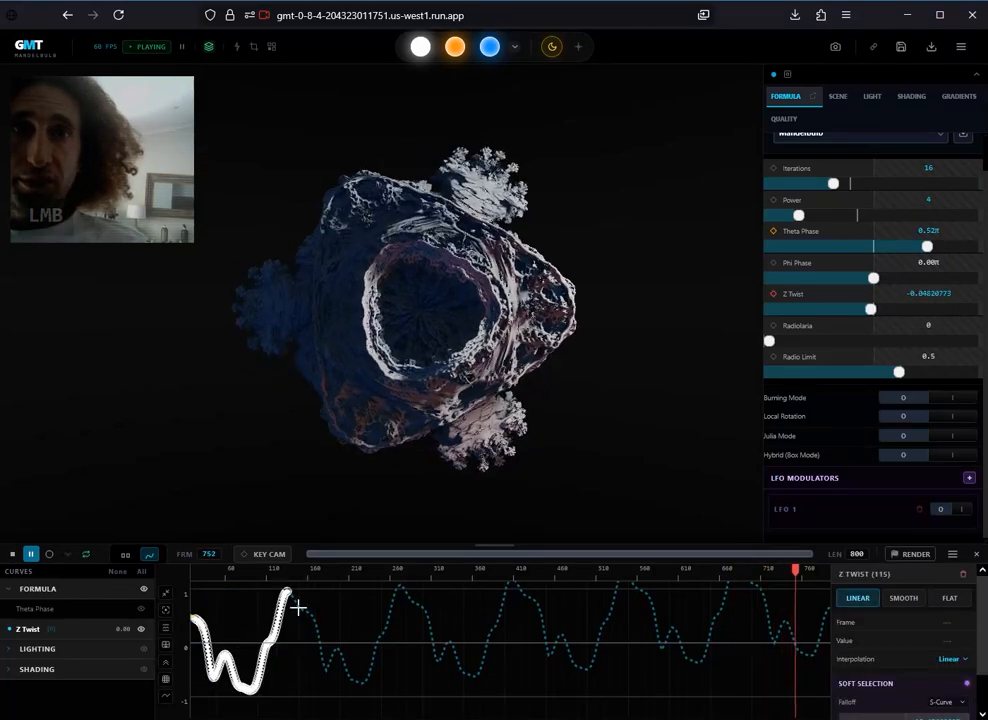
click(31, 554)
click(333, 571)
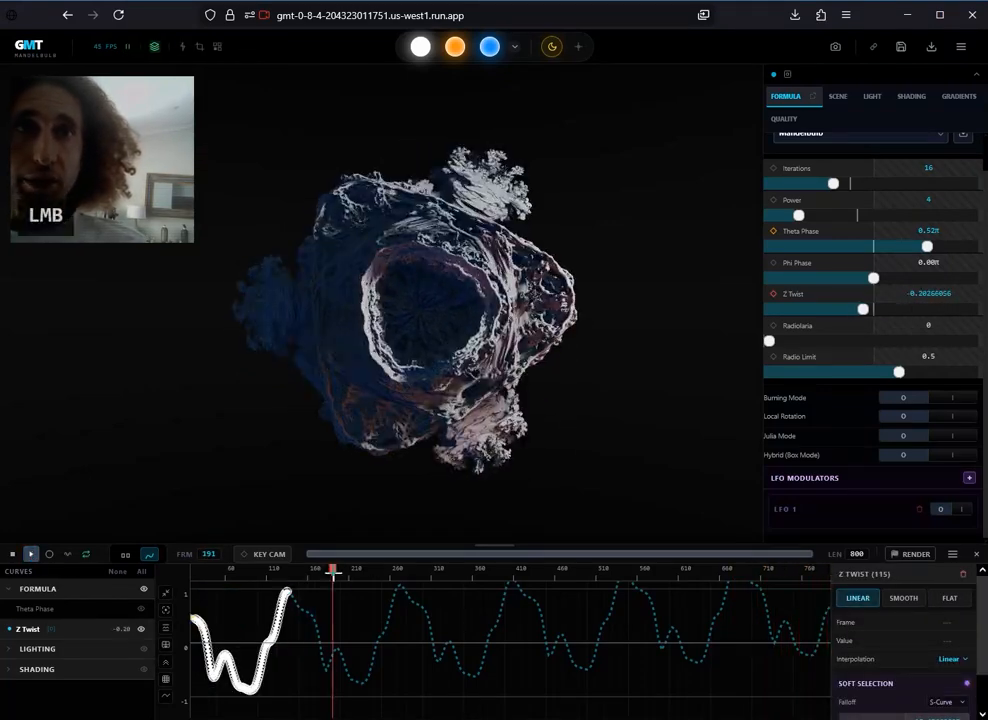
right_click(333, 571)
click(311, 561)
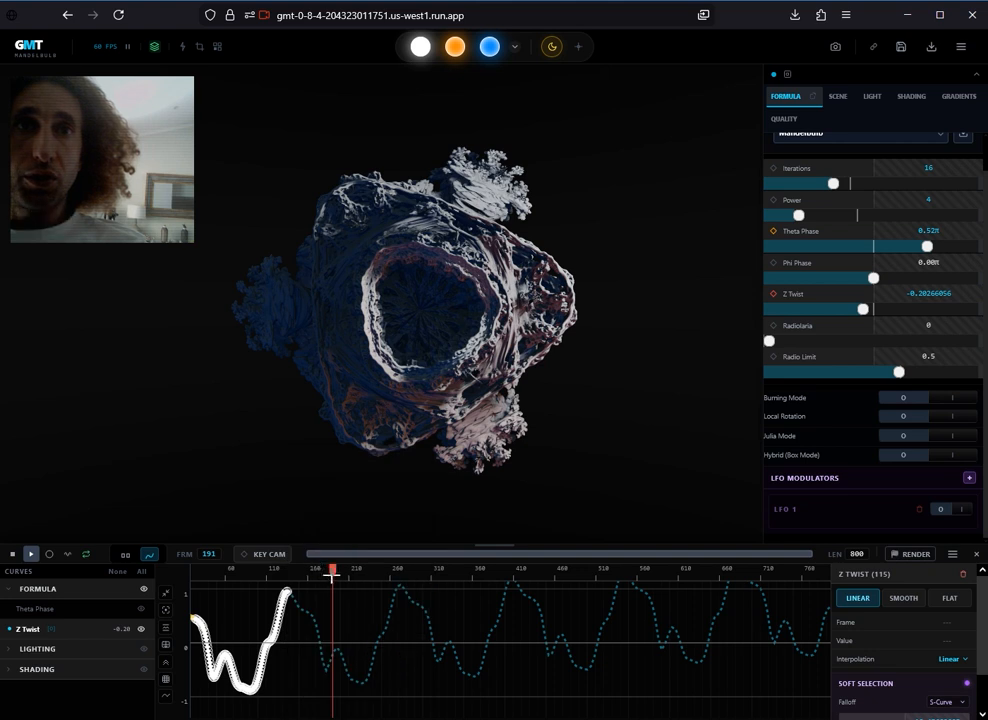
right_click(333, 591)
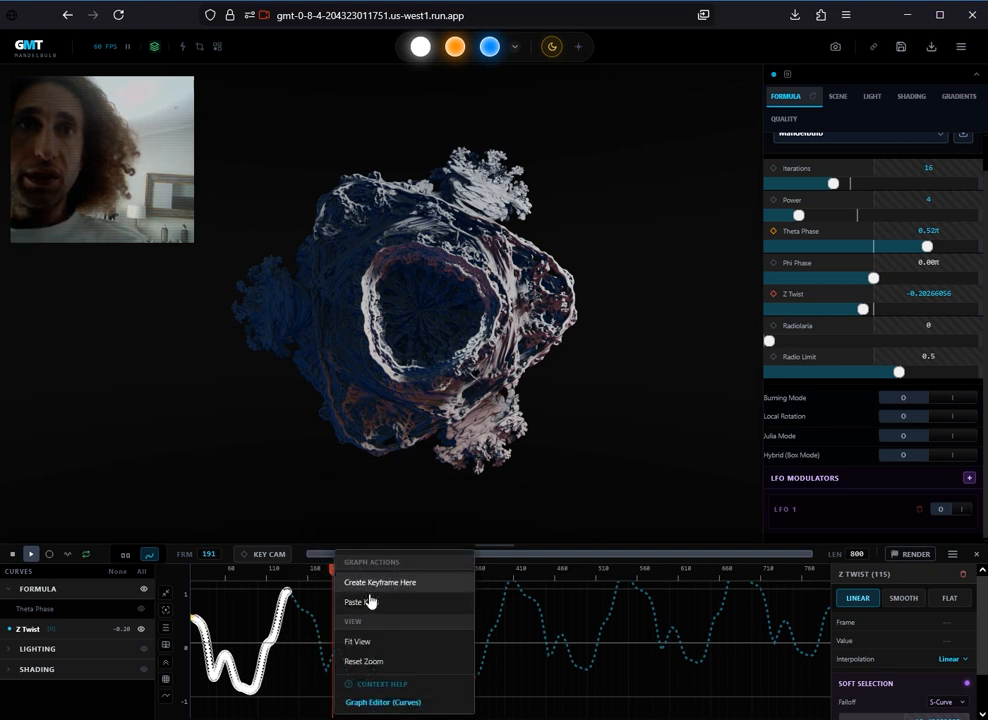
click(369, 599)
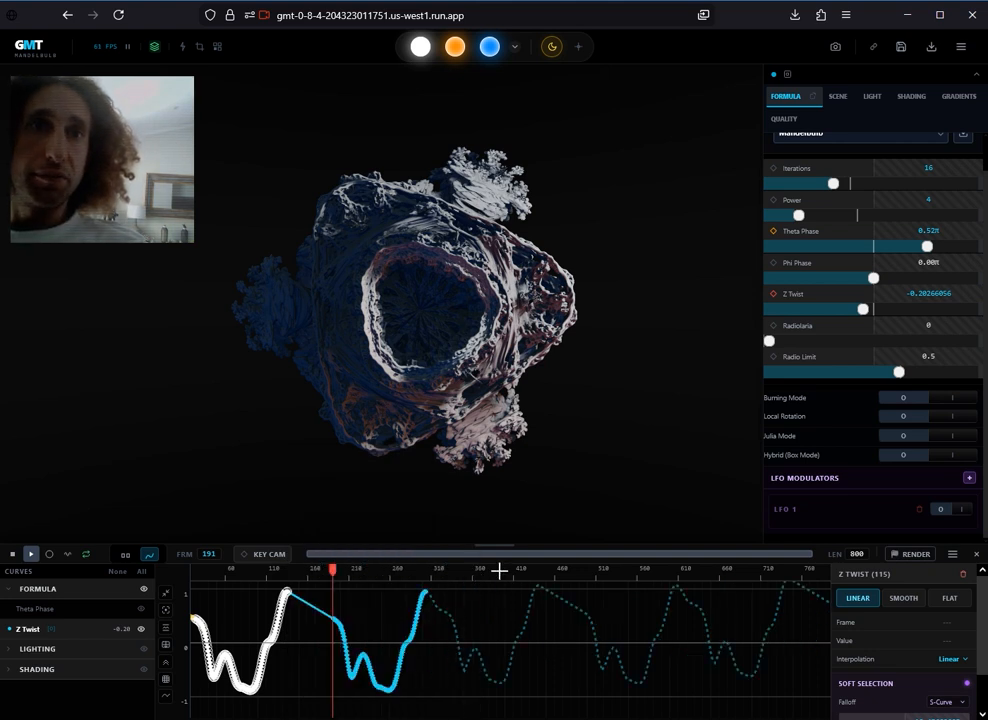
click(498, 571)
right_click(498, 613)
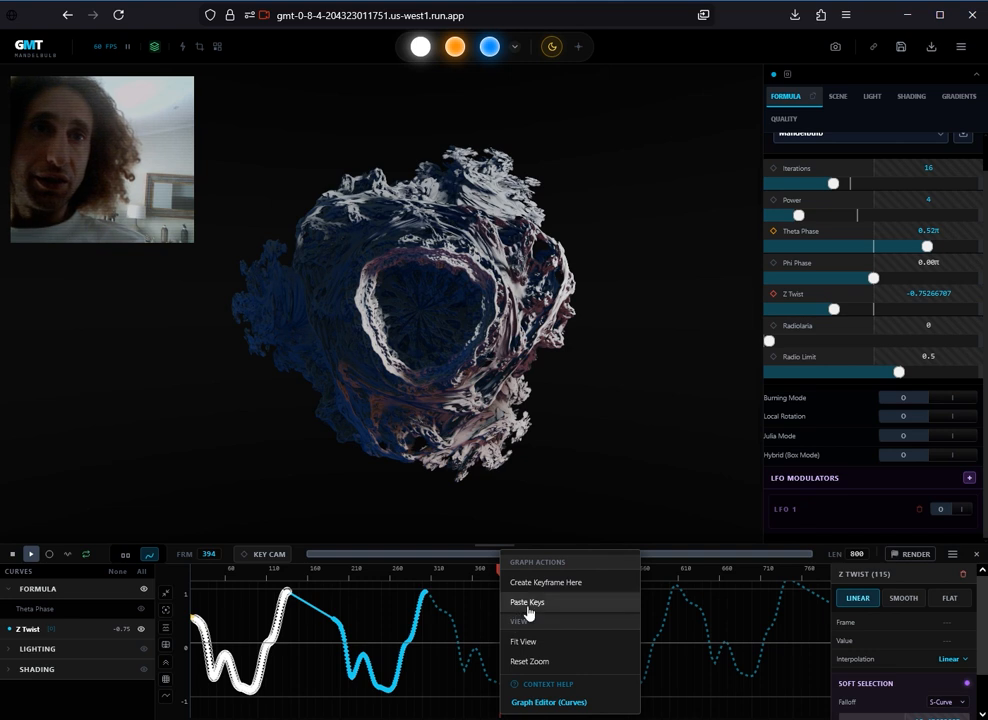
click(538, 606)
Select the final rising section of the last pasted Z Twist keys and repeat it with Duplicate & Loop.
drag(605, 600, 570, 660)
right_click(585, 620)
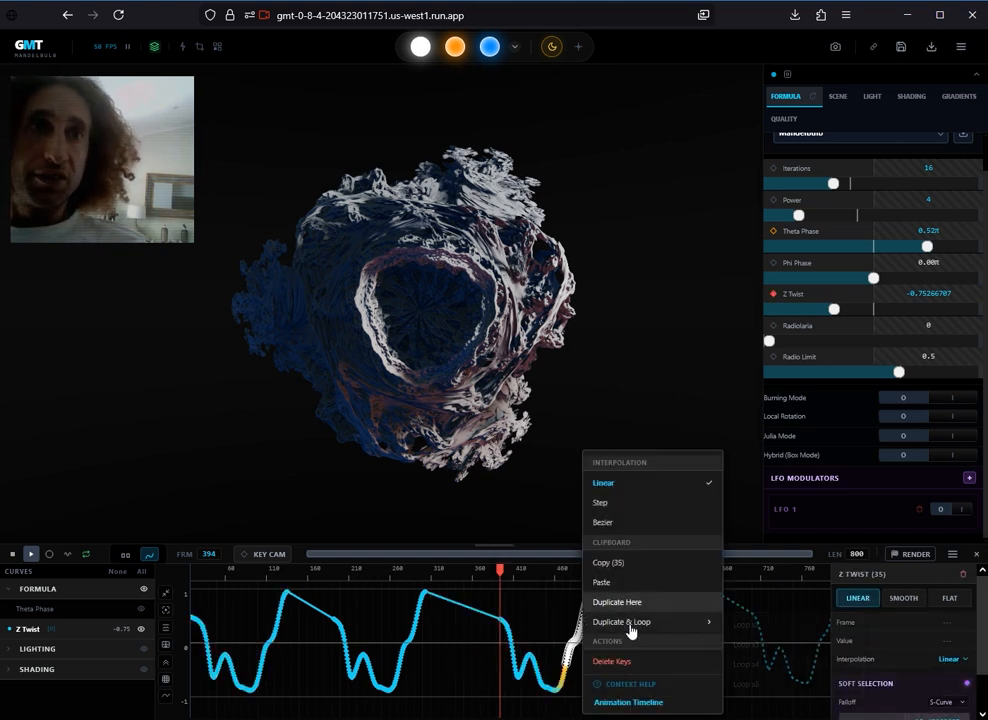
mouse_move(700, 622)
click(753, 663)
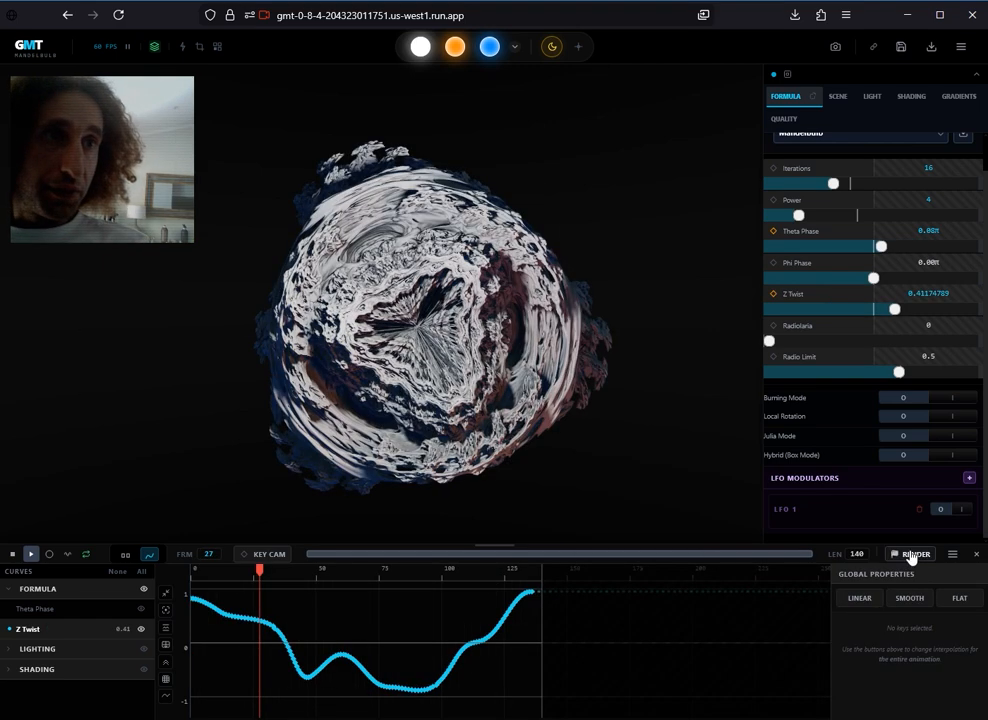
Open the render sequence settings and place the dialog clear of the fractal.
click(912, 554)
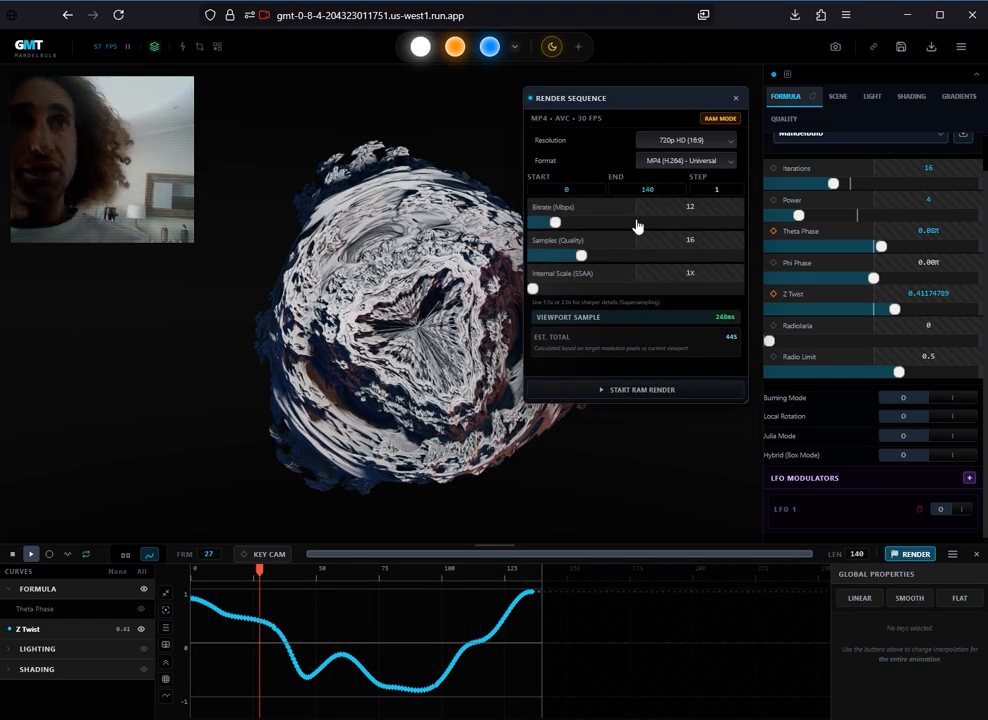
drag(622, 103, 718, 146)
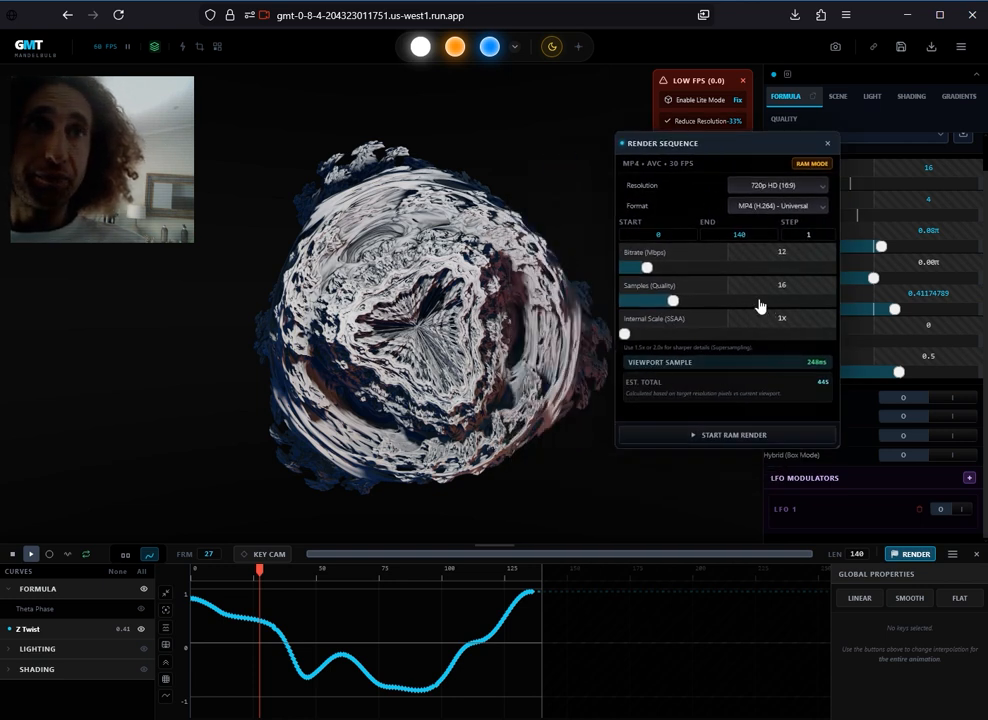
Set Camera Blur to 0.2027 and record Focus Distance keys by picking focus points across the fractal.
click(838, 97)
drag(776, 179, 958, 173)
click(923, 232)
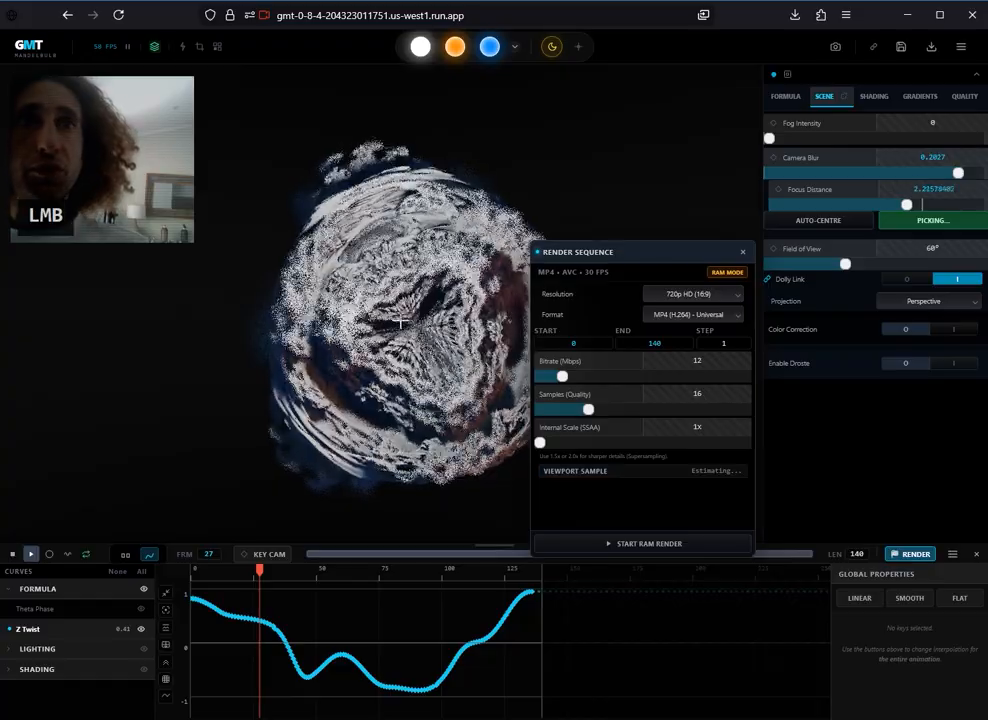
drag(489, 441, 469, 312)
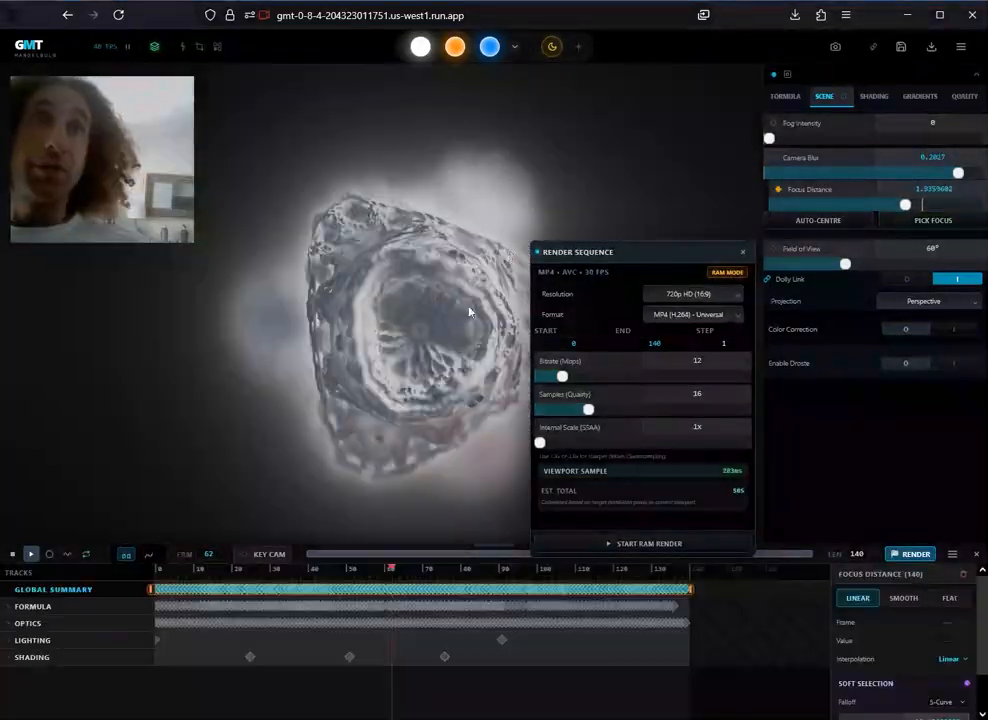
Try render sample counts from 2 up to 314 and settle on 42 samples.
drag(575, 254, 691, 193)
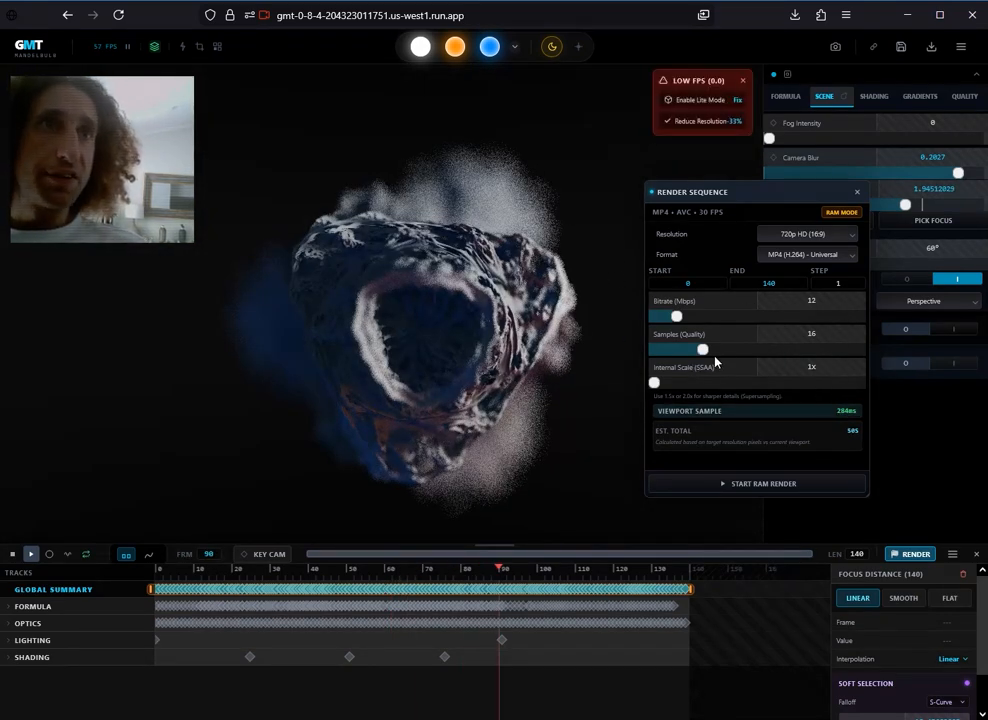
drag(703, 352, 662, 352)
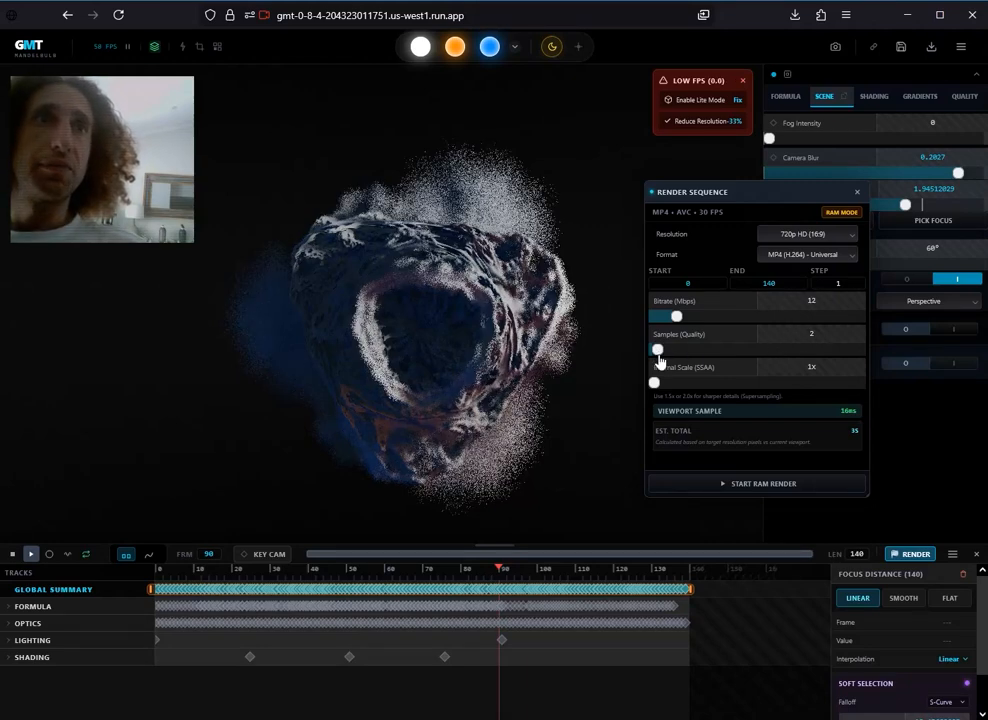
drag(656, 351, 846, 352)
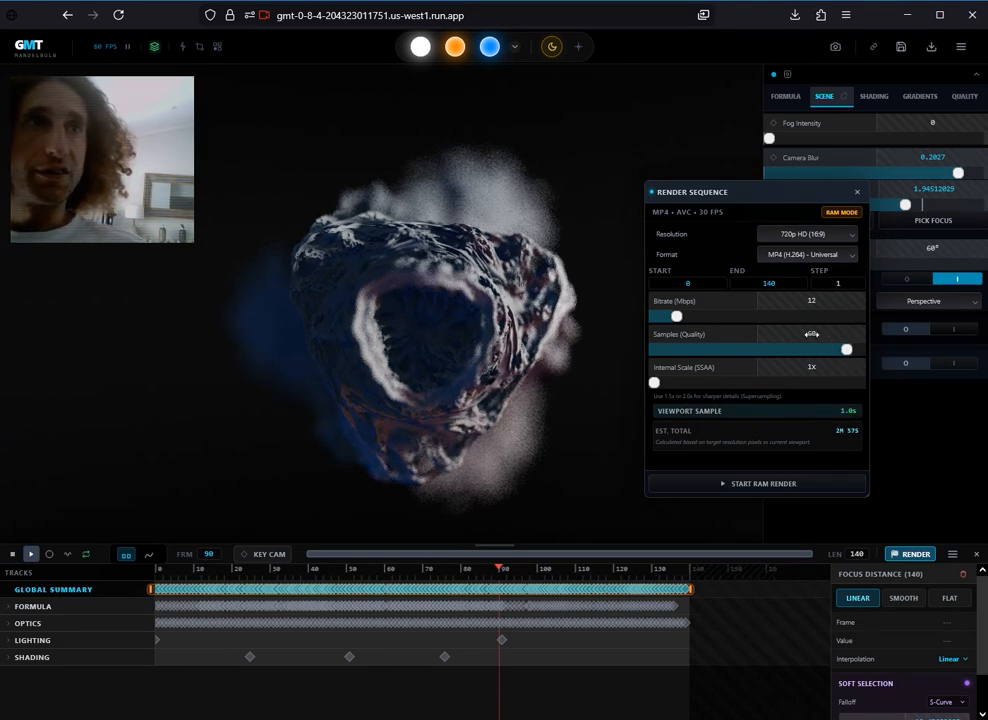
drag(809, 333, 940, 328)
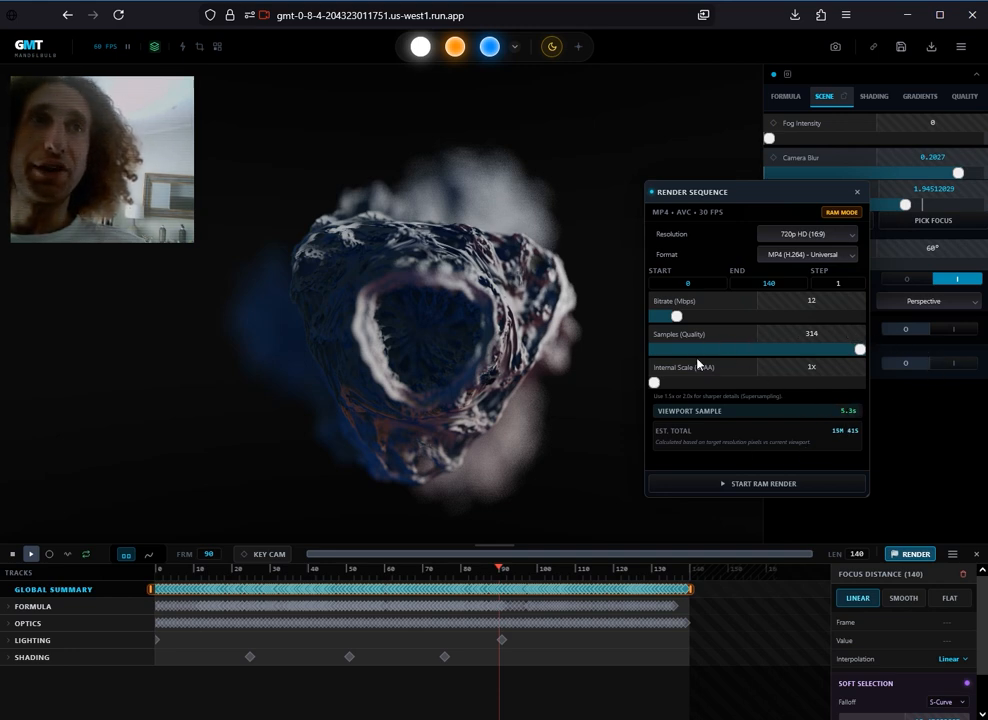
drag(698, 361, 790, 350)
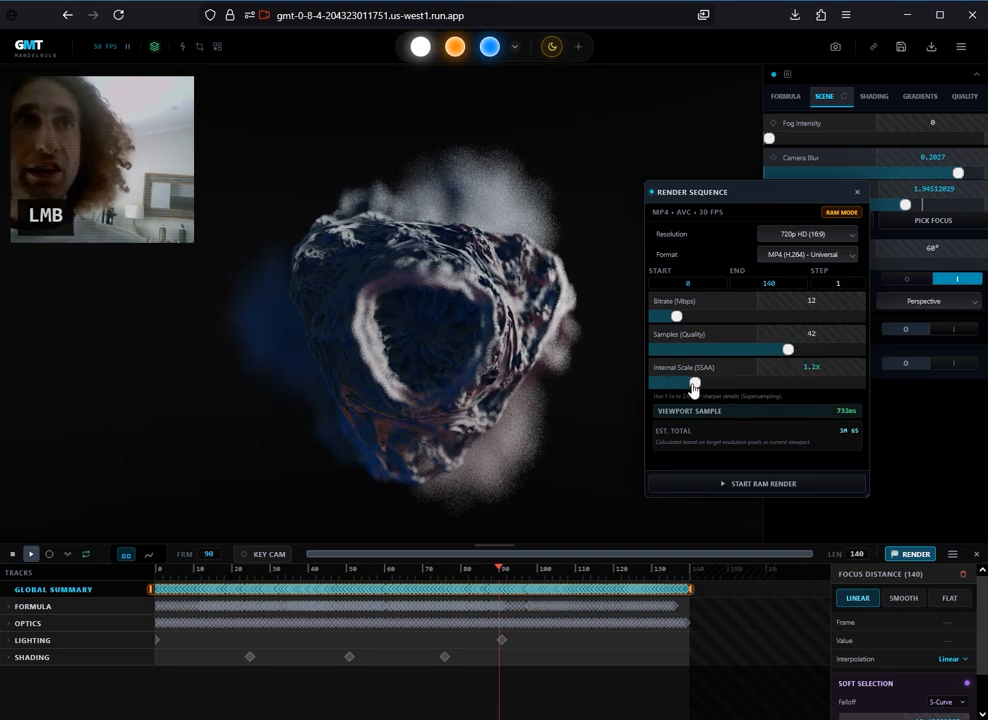
Try an internal scale (SSAA) of 2x for the render and return it to 1x.
drag(697, 385, 820, 383)
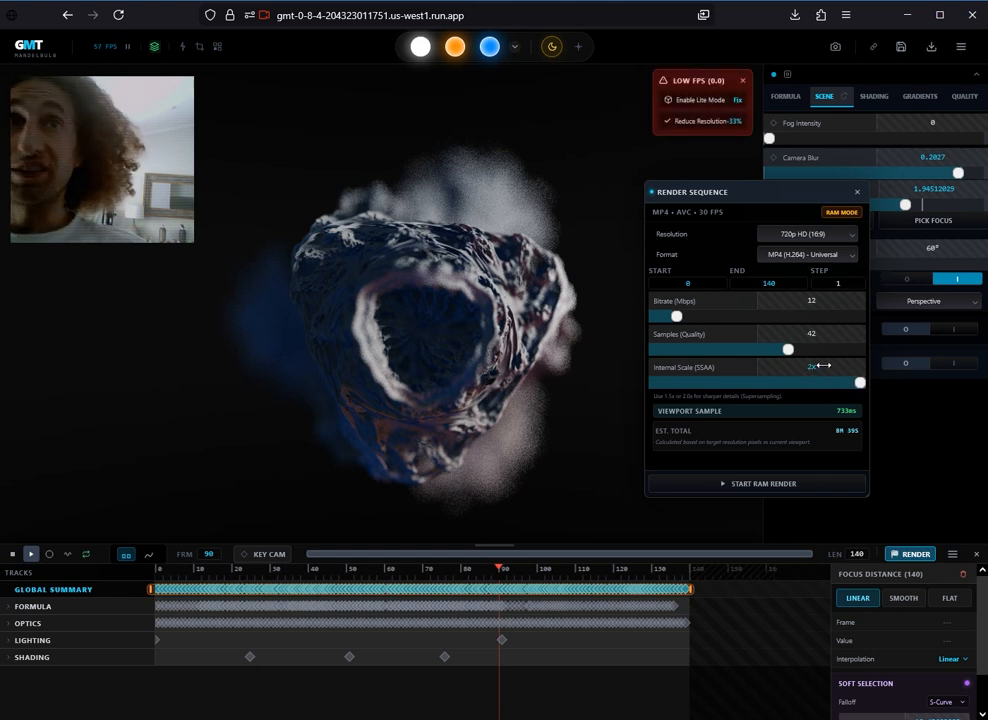
click(823, 367)
text(1)
key(Return)
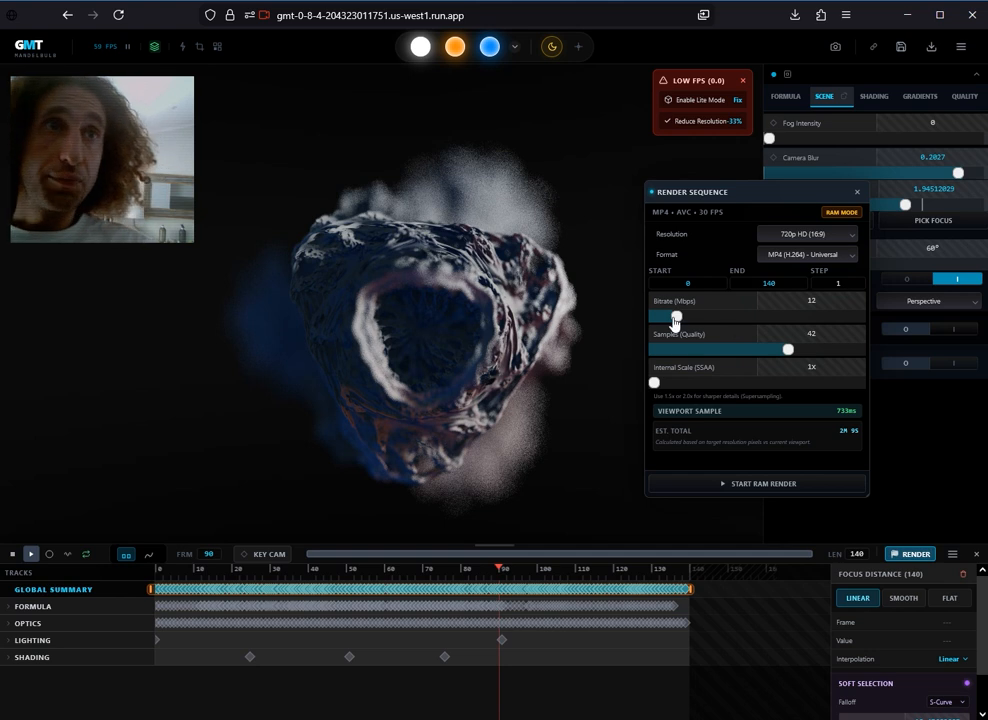
Set the render bitrate to 39 Mbps and the output resolution to Screen (1401x978).
drag(676, 320, 768, 320)
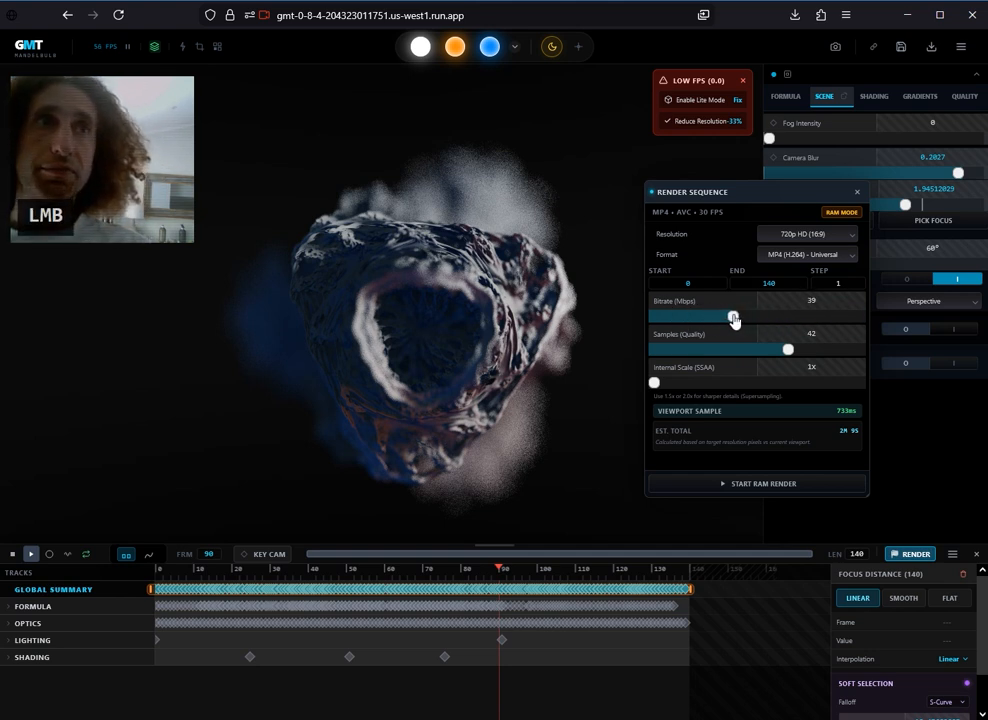
click(807, 234)
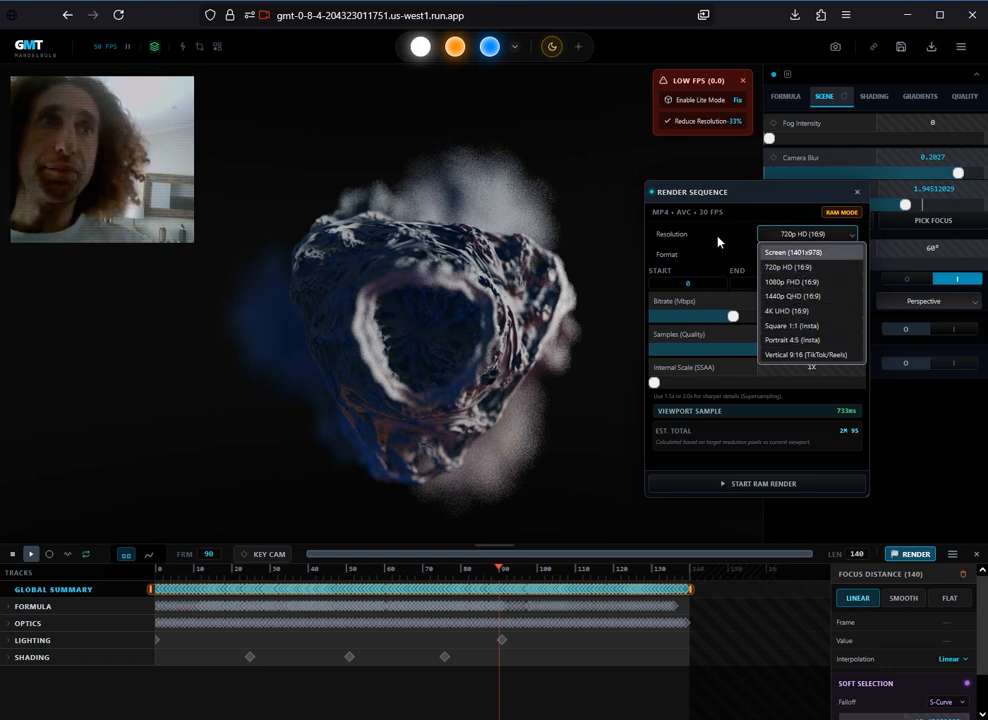
click(800, 267)
drag(776, 196, 754, 186)
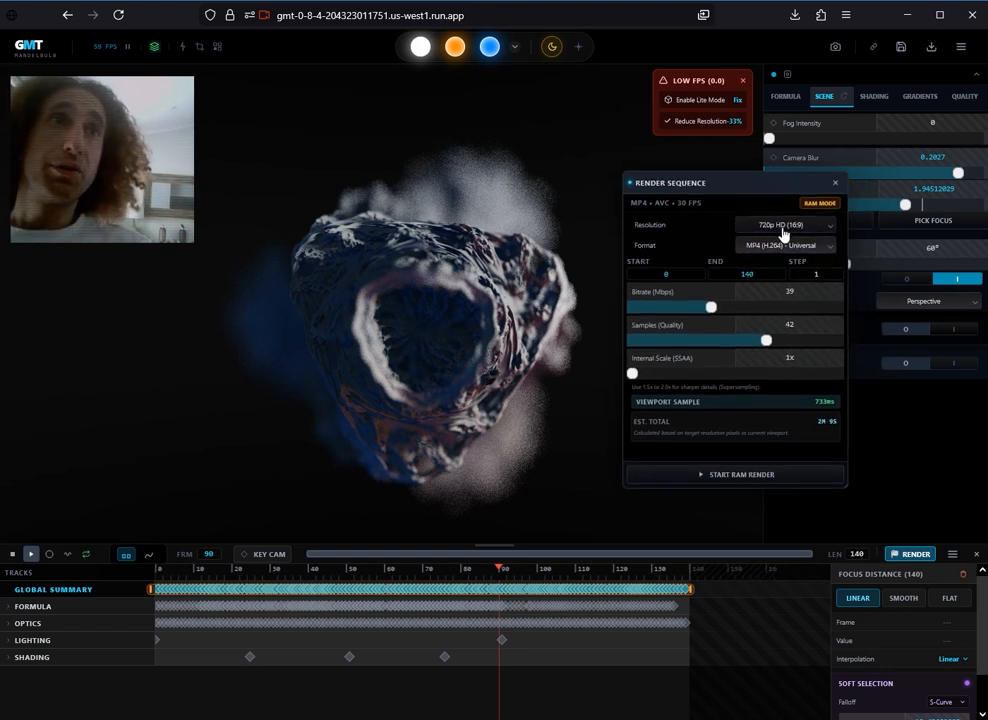
click(783, 232)
click(781, 247)
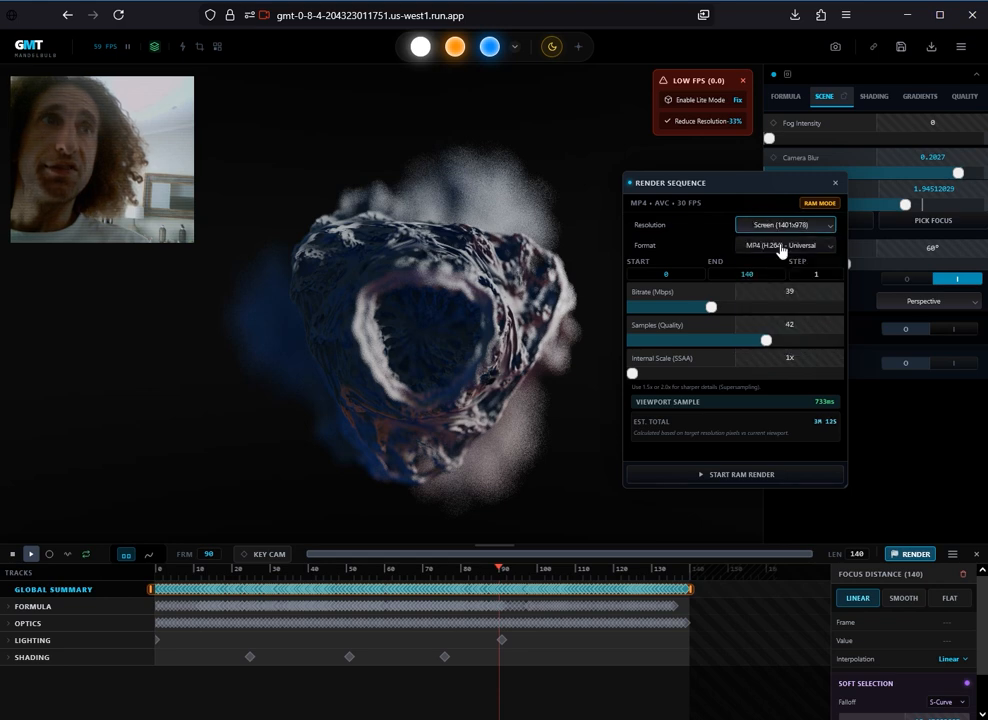
drag(752, 189, 754, 162)
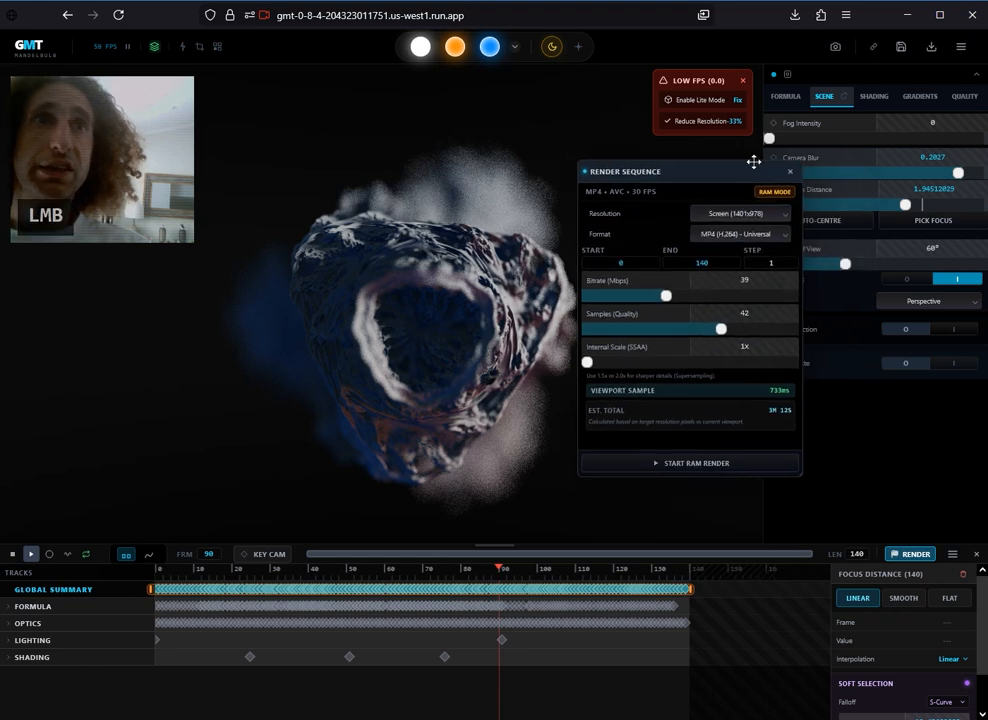
Switch the viewport to a fixed resolution with a width of 640 and a height of 480.
click(960, 96)
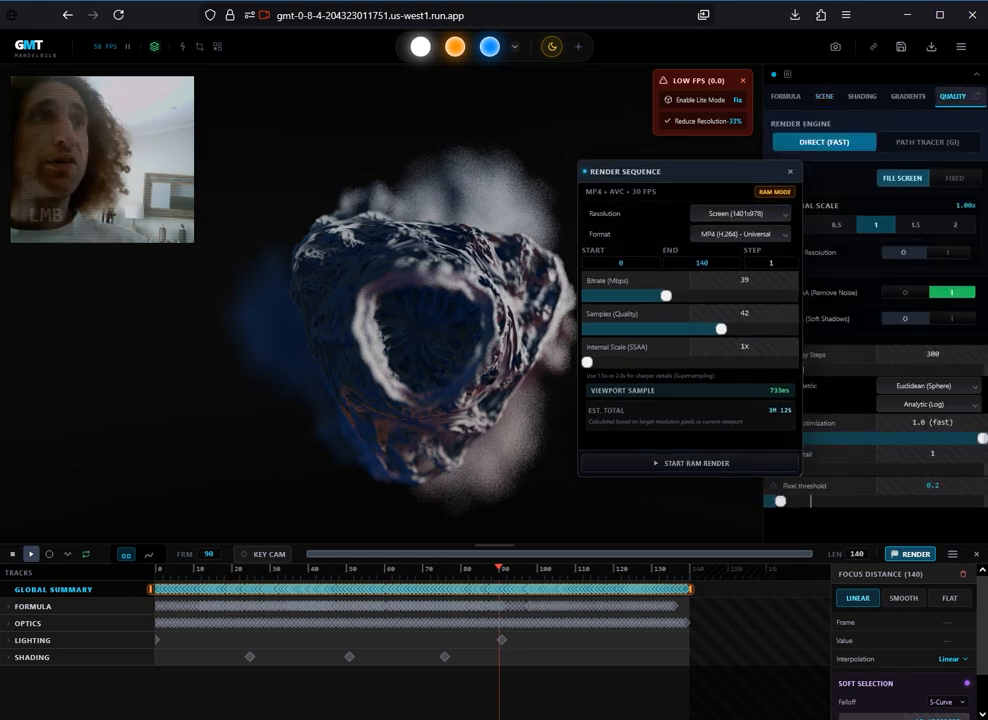
click(955, 179)
drag(720, 174, 642, 320)
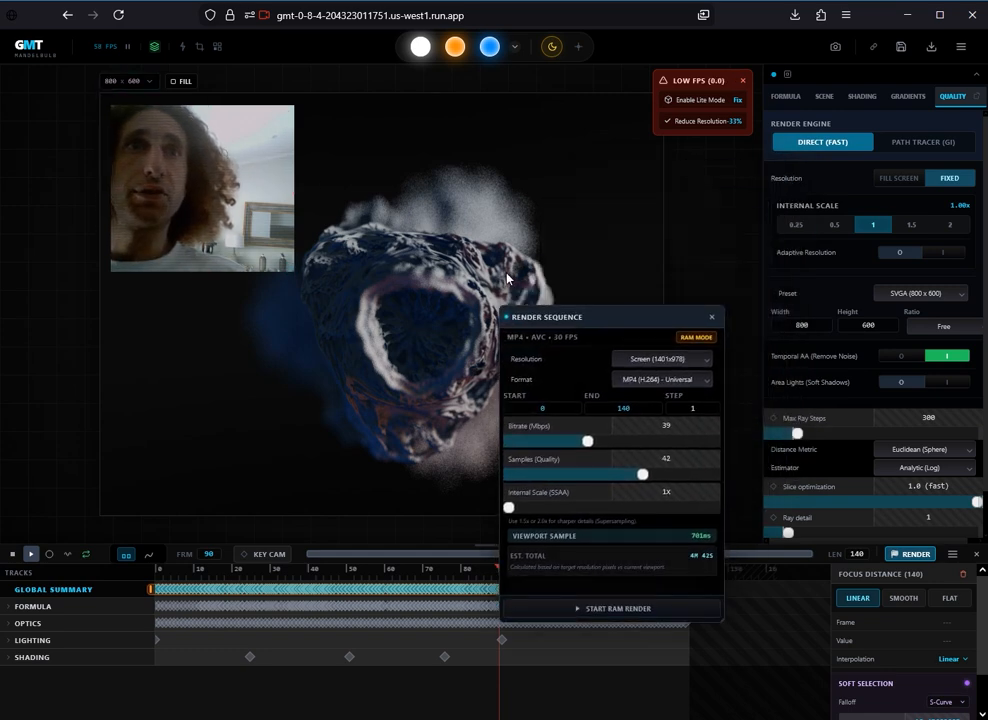
mouse_move(800, 325)
mouse_down()
mouse_move(814, 325)
mouse_move(803, 325)
mouse_up()
click(803, 325)
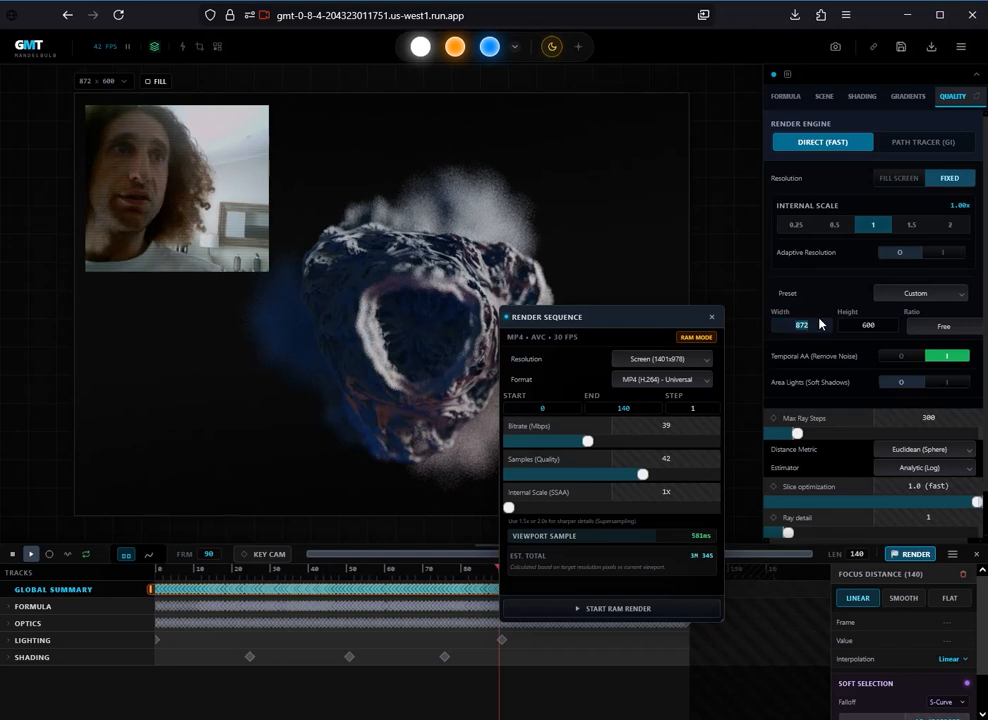
text(640)
click(862, 326)
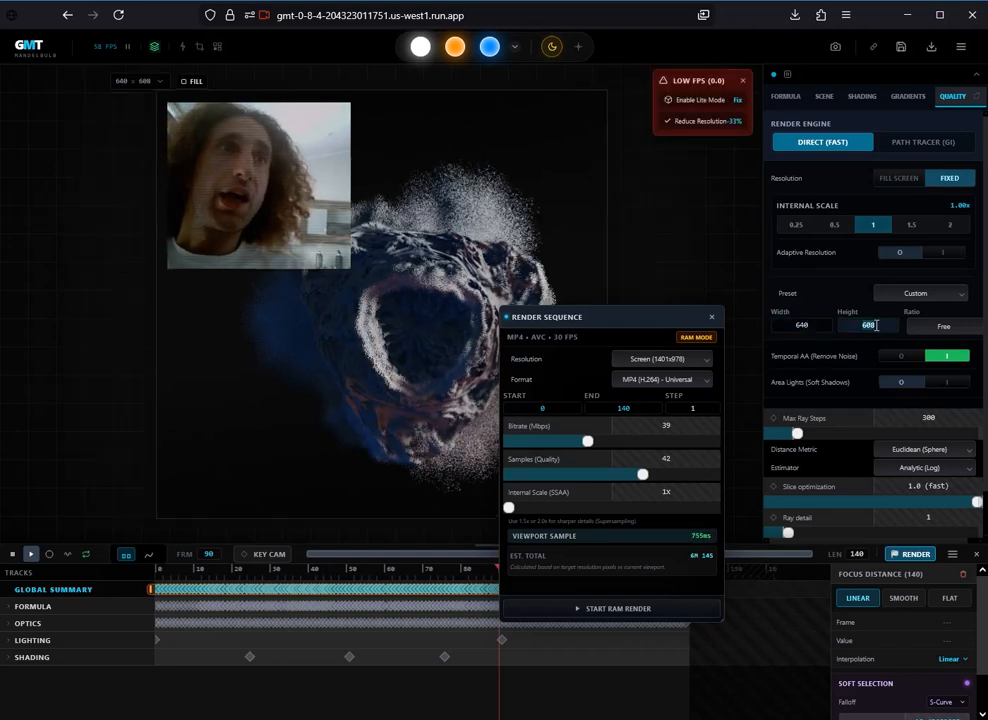
text(480)
key(Return)
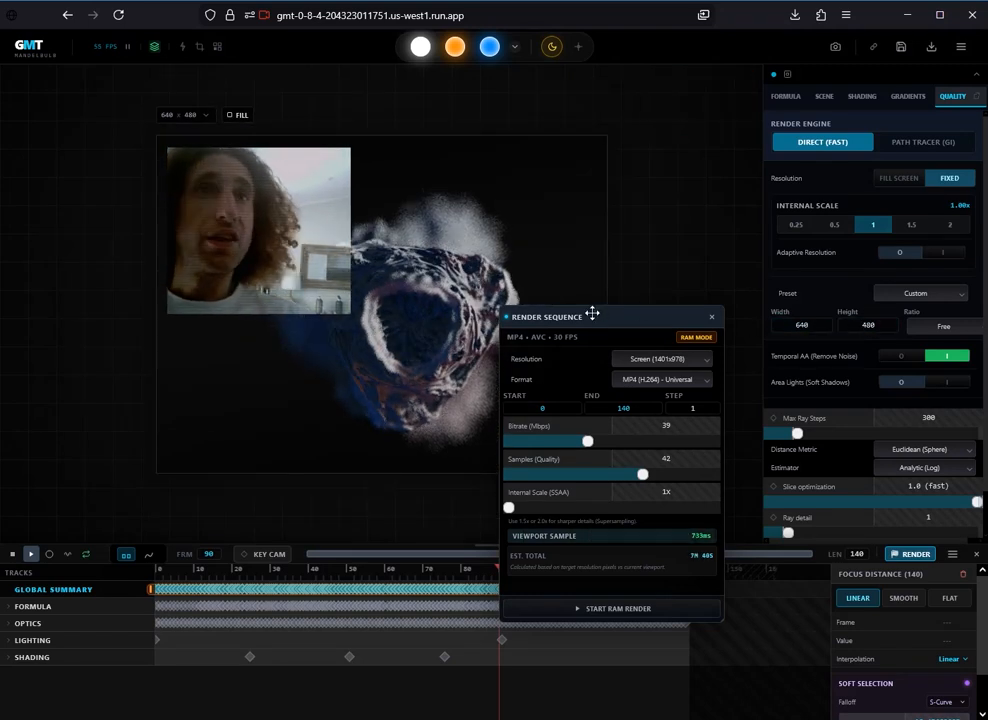
Fit the viewport to the Social (9:16) format and resize it to 368 x 656.
drag(591, 313, 664, 376)
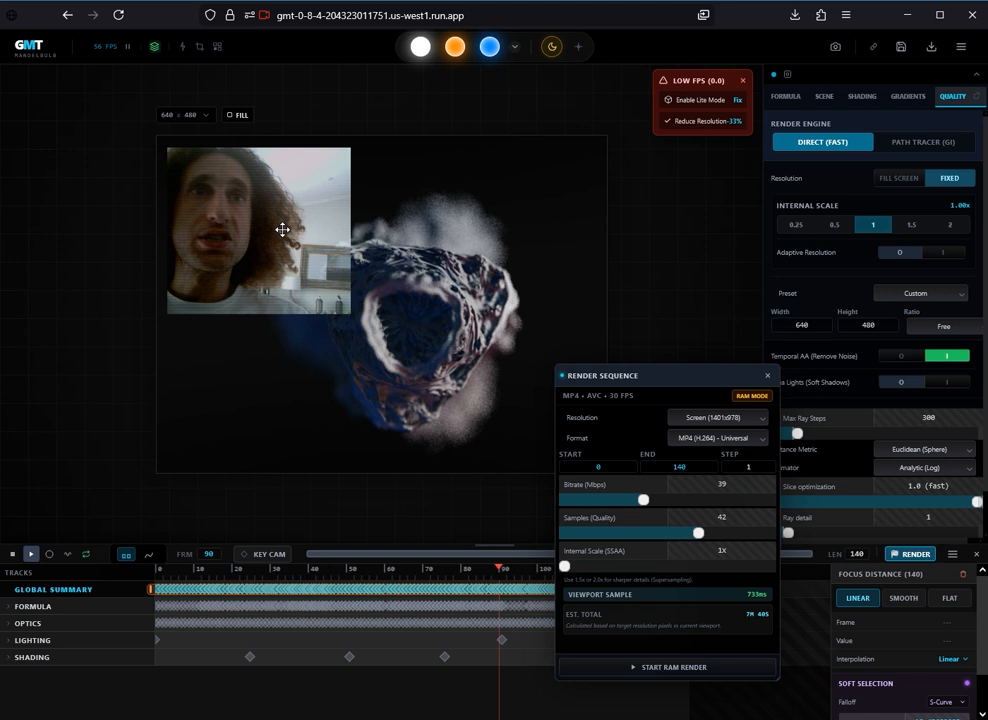
click(186, 115)
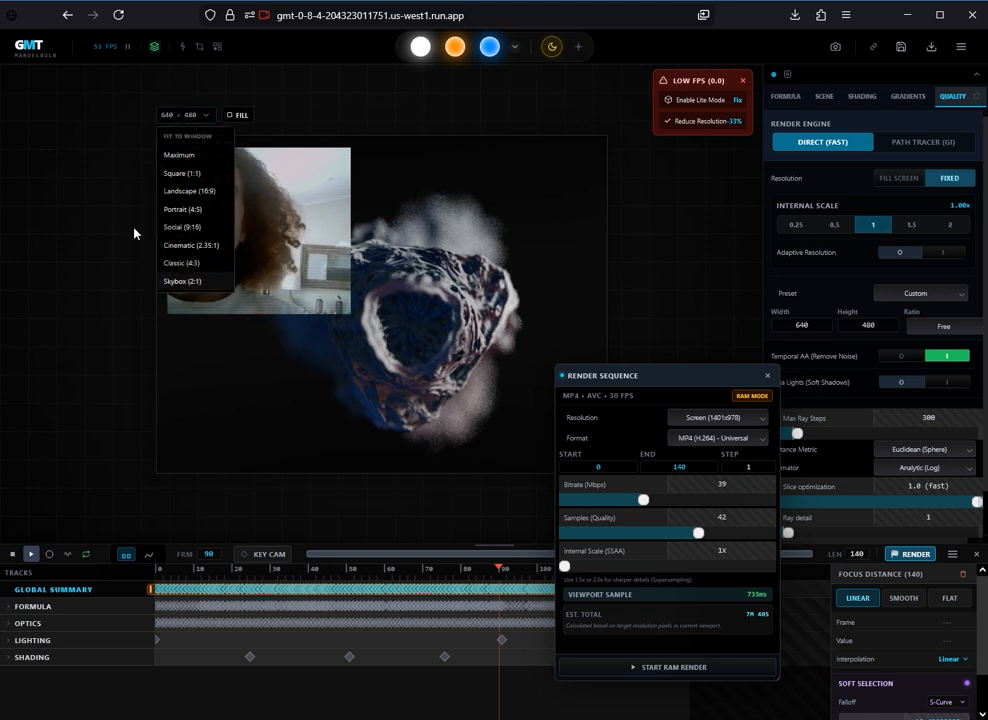
click(190, 227)
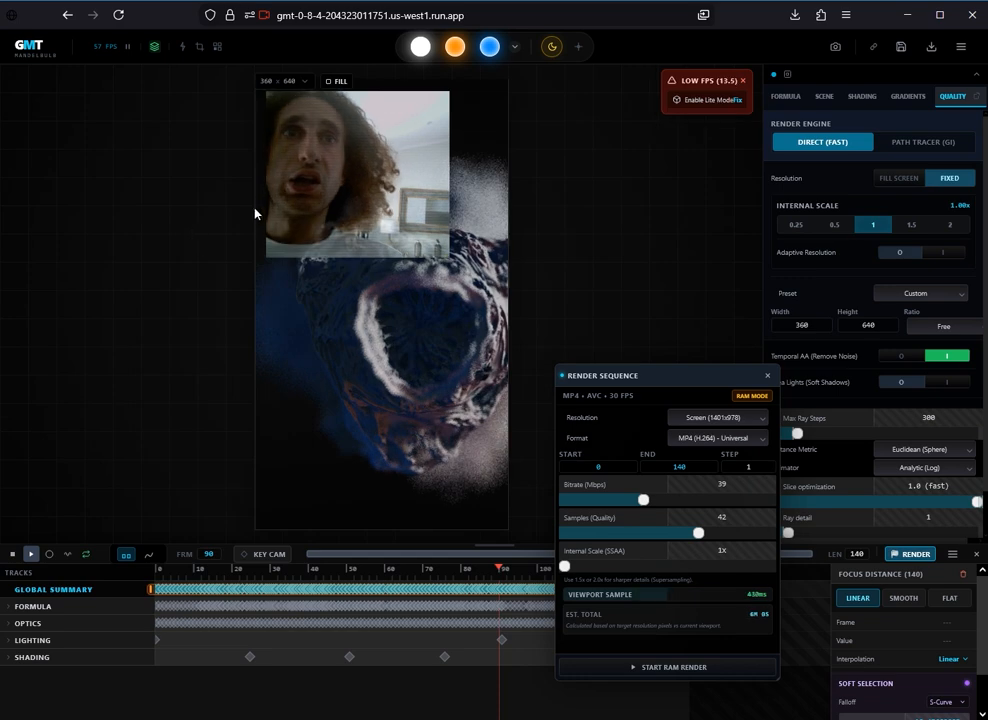
mouse_move(279, 90)
mouse_down()
mouse_move(270, 110)
mouse_move(283, 82)
mouse_move(281, 90)
mouse_up()
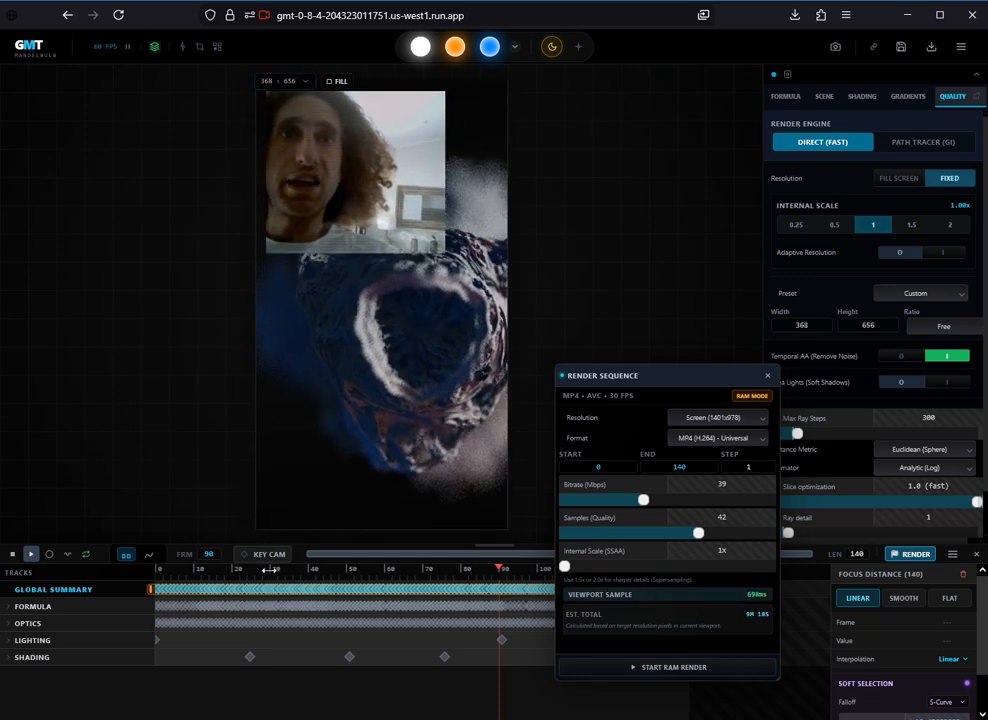
Move the playhead to frame 0 and start a RAM render at Viewport (368x656) resolution with 9 samples.
drag(270, 569, 106, 569)
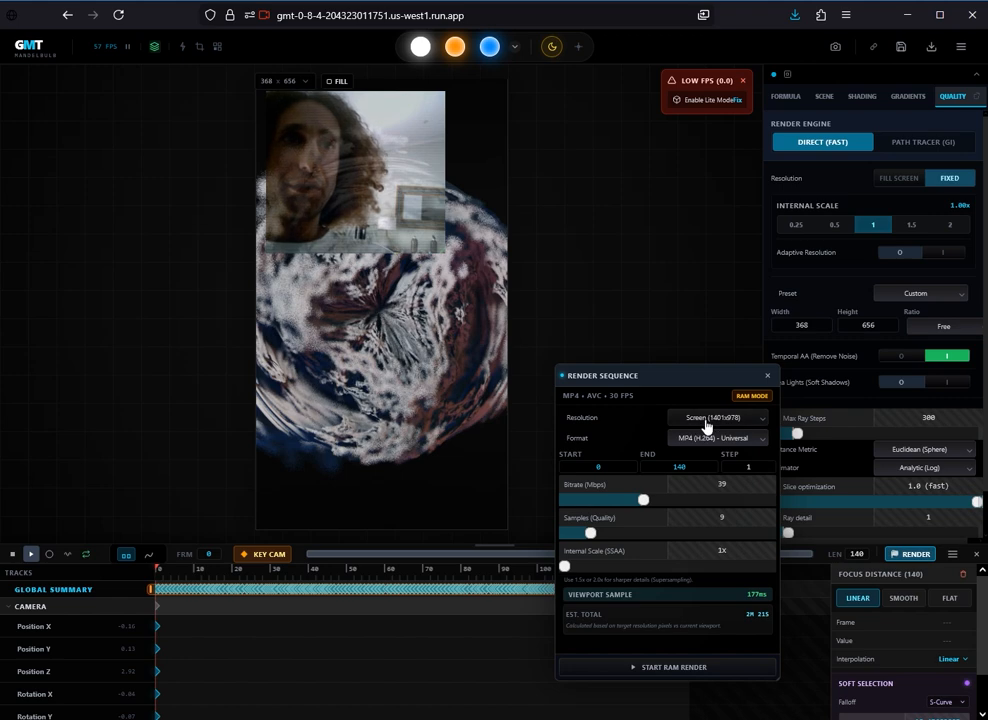
click(706, 421)
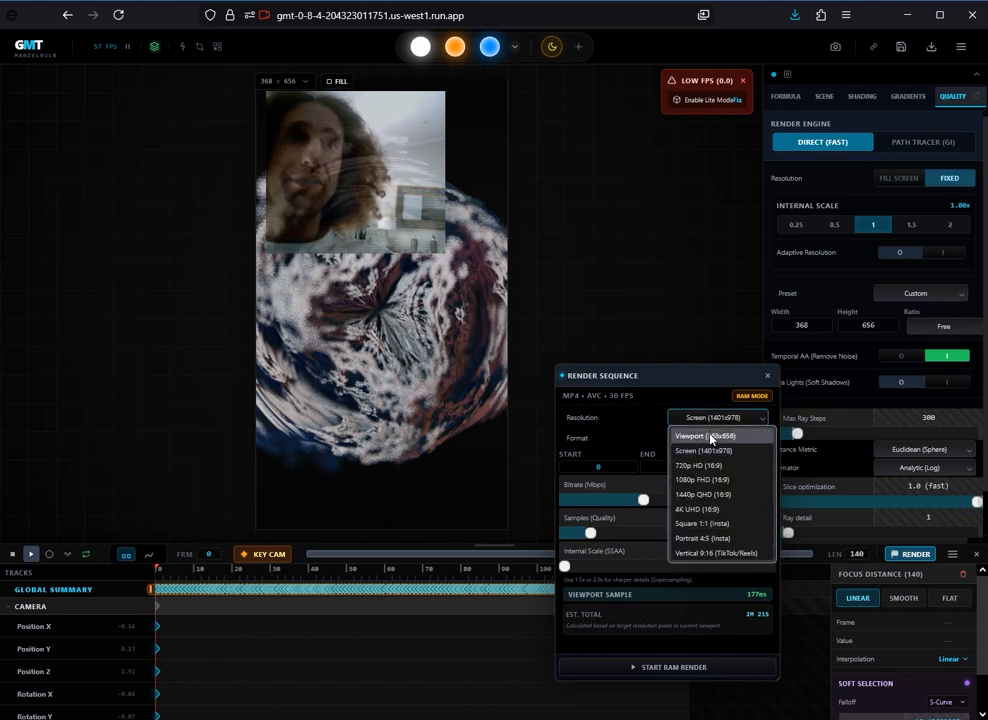
click(711, 437)
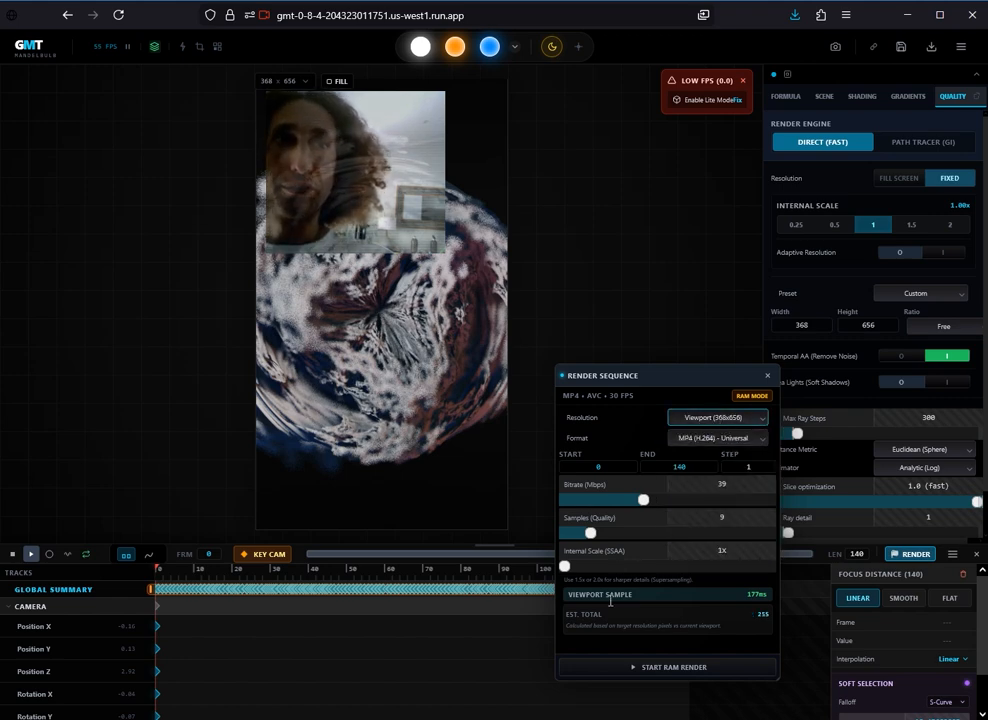
click(637, 667)
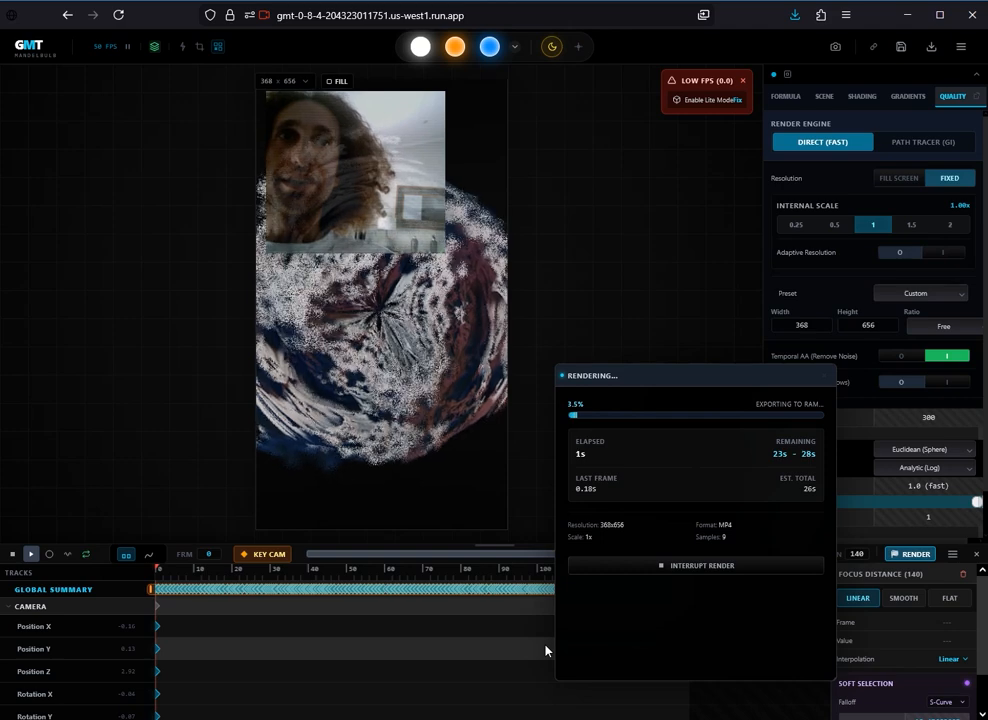